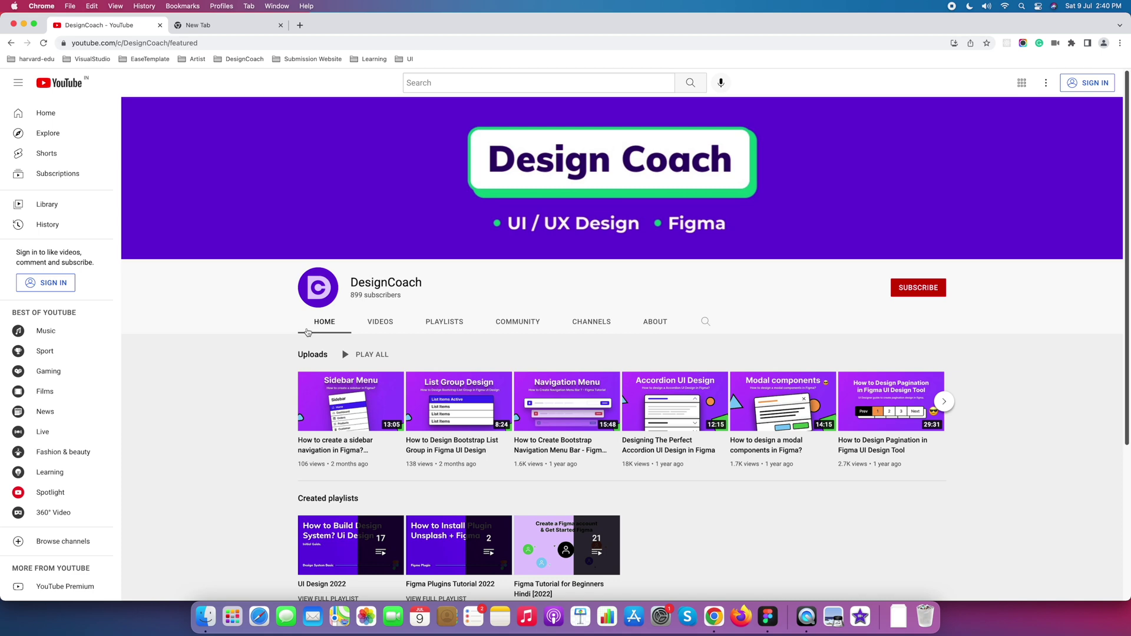
- Browse the uploaded videos on the DesignCoach channel
left_click(381, 323)
left_click(442, 323)
left_click(378, 323)
scroll(648, 354, "down", 5)
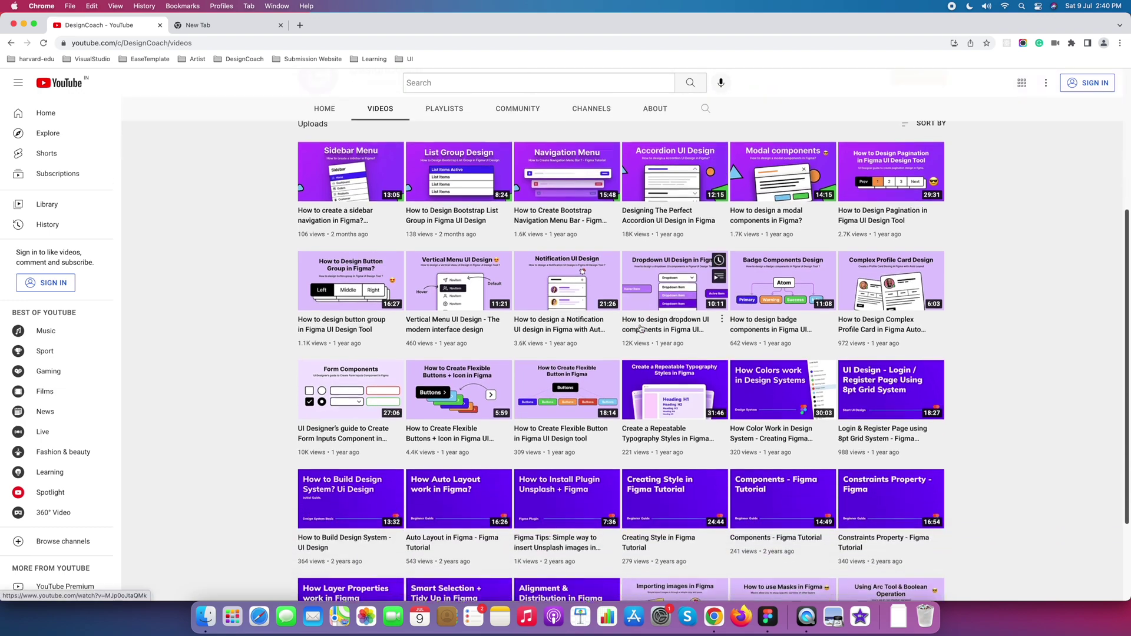
scroll(875, 310, "up", 4)
scroll(875, 310, "up", 1)
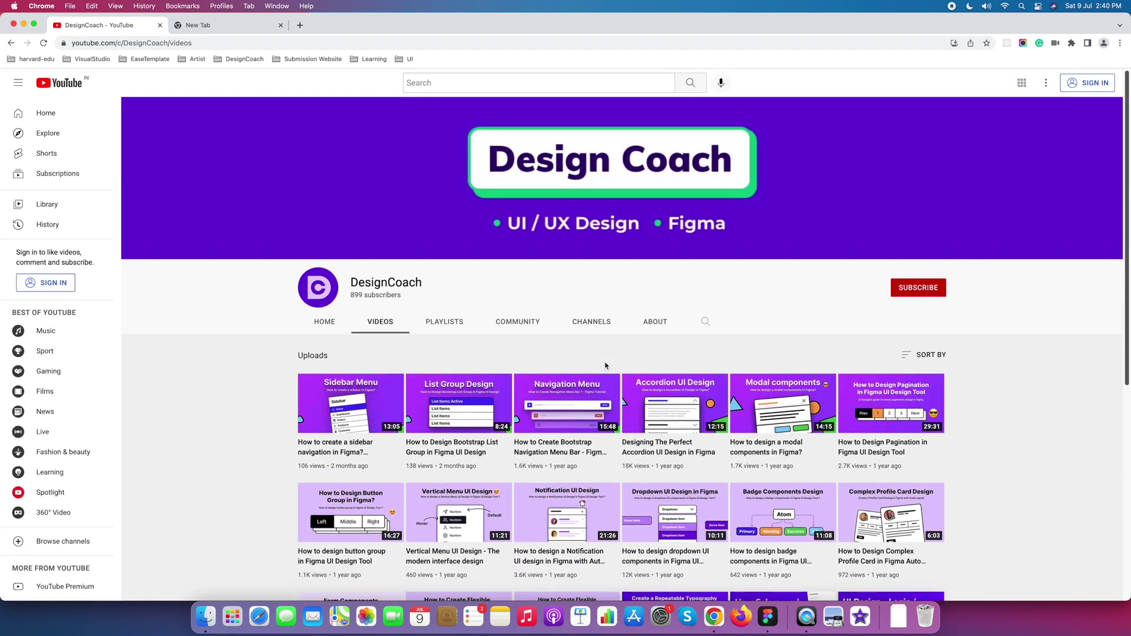
scroll(605, 366, "down", 5)
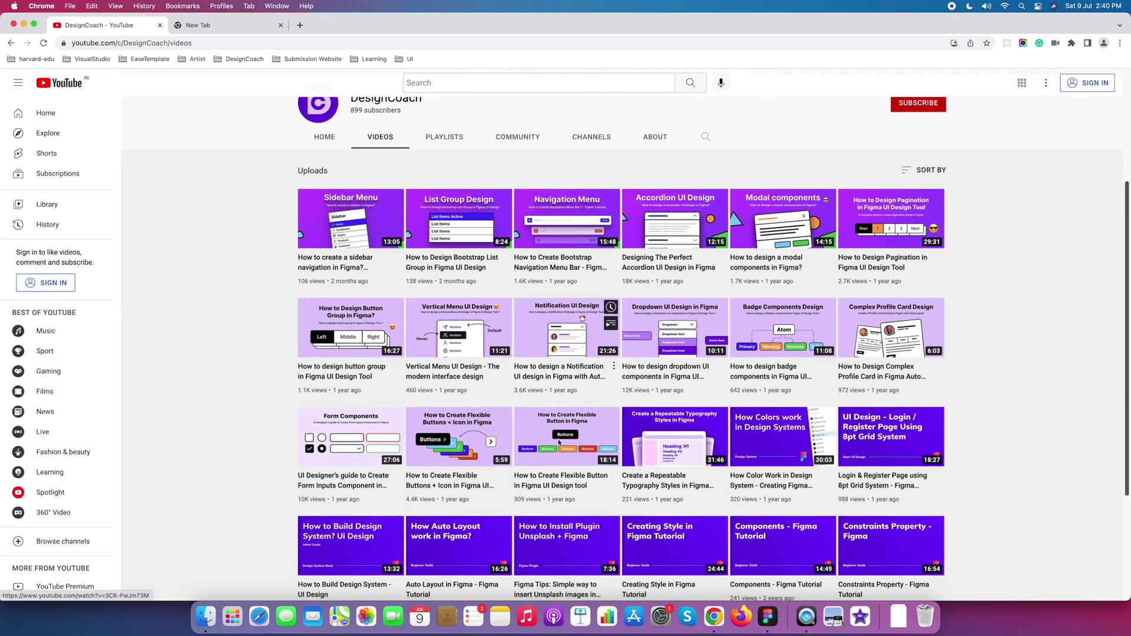
- Switch to Figma and draw a rectangle about 313 × 202 below the Ecommerce Card Design heading
left_click(768, 617)
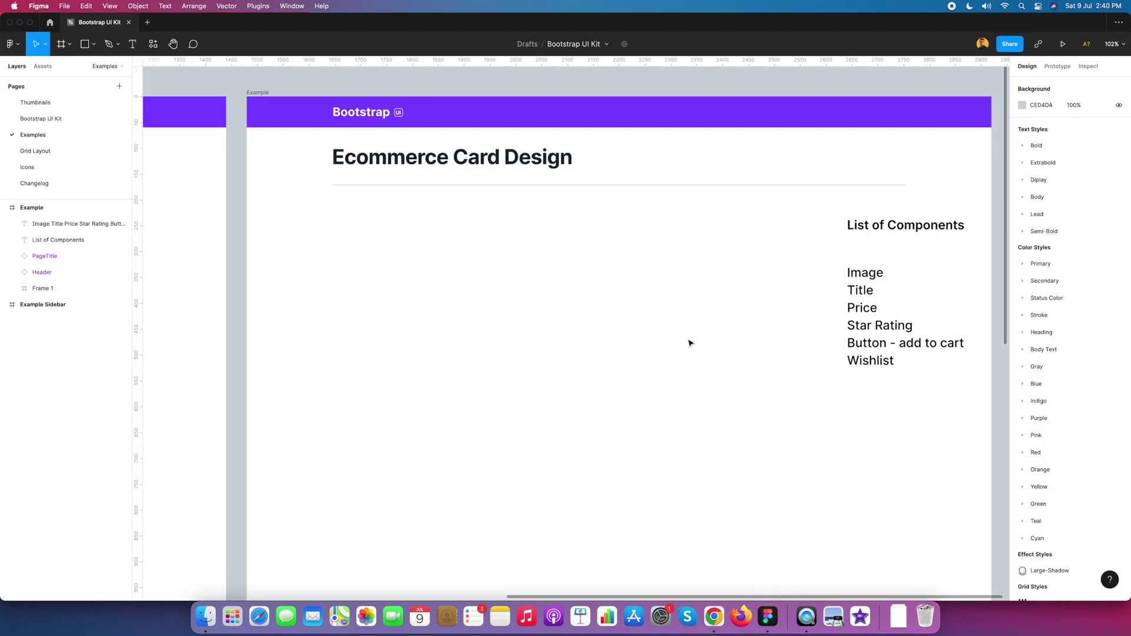
scroll(565, 328, "left", 2)
scroll(566, 328, "up", 1)
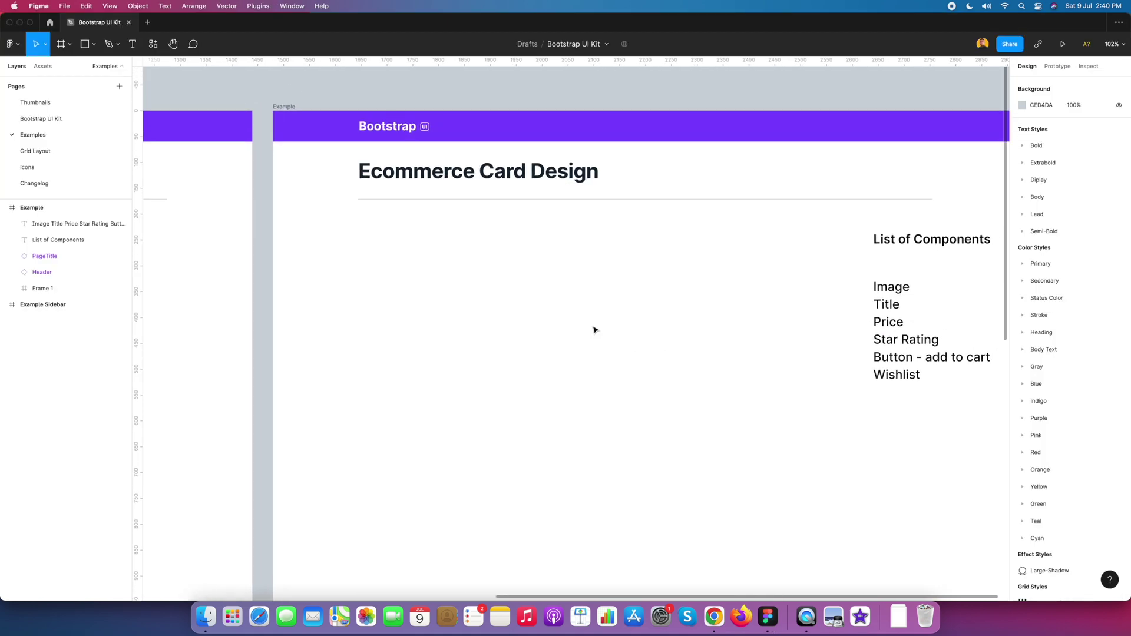
left_click_drag(717, 293, 665, 295)
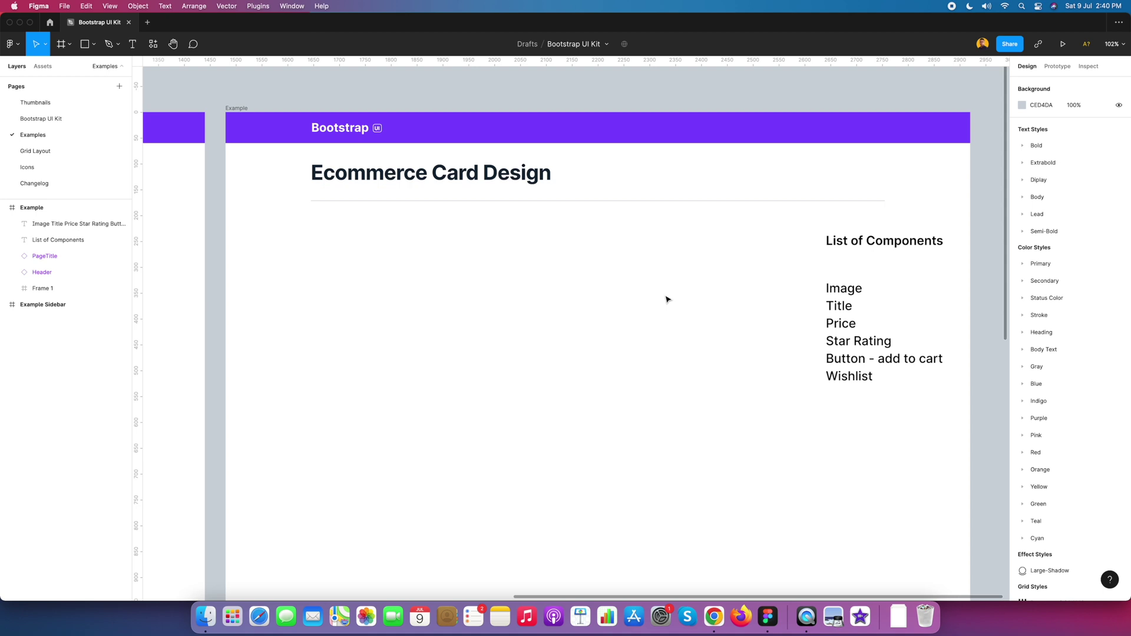
scroll(472, 307, "left", 1)
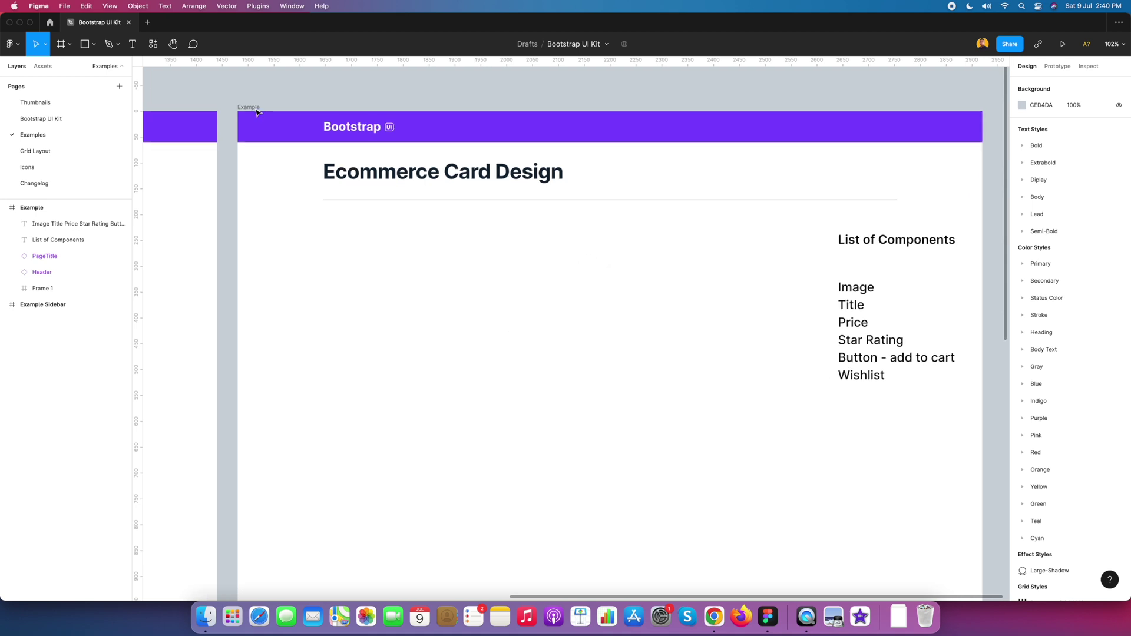
left_click(92, 46)
left_click(87, 66)
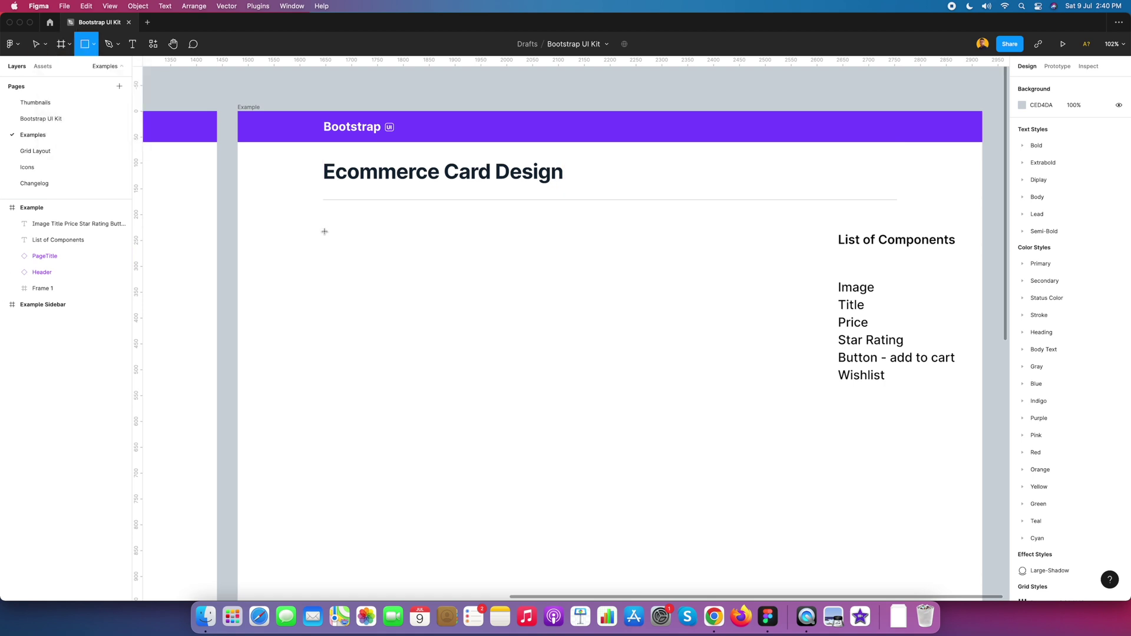
left_click_drag(337, 233, 498, 336)
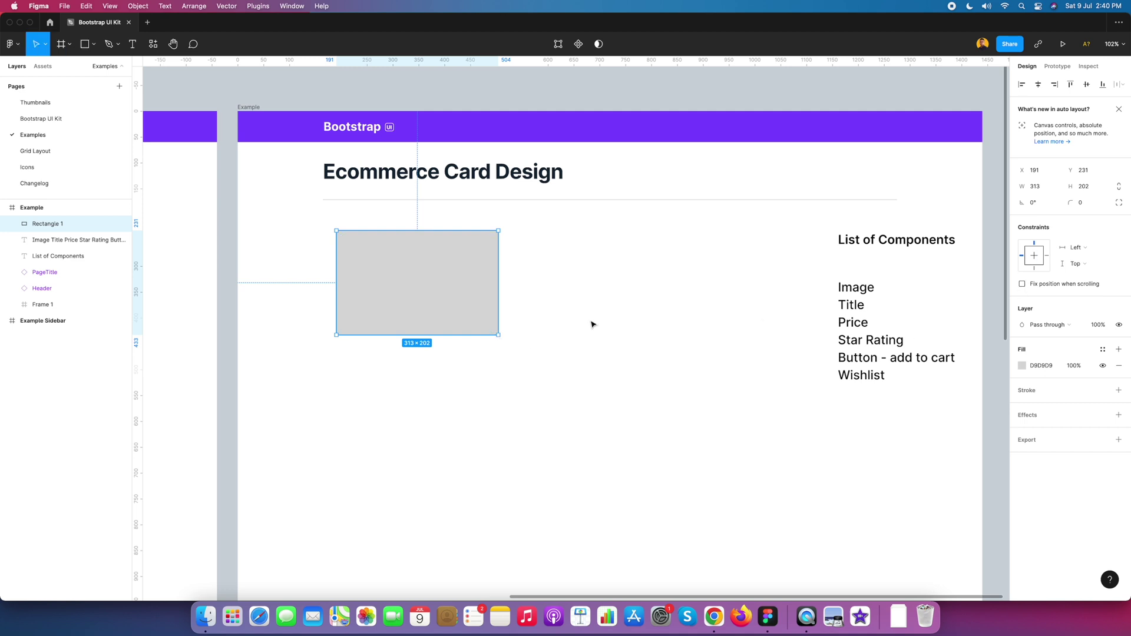
left_click(584, 286)
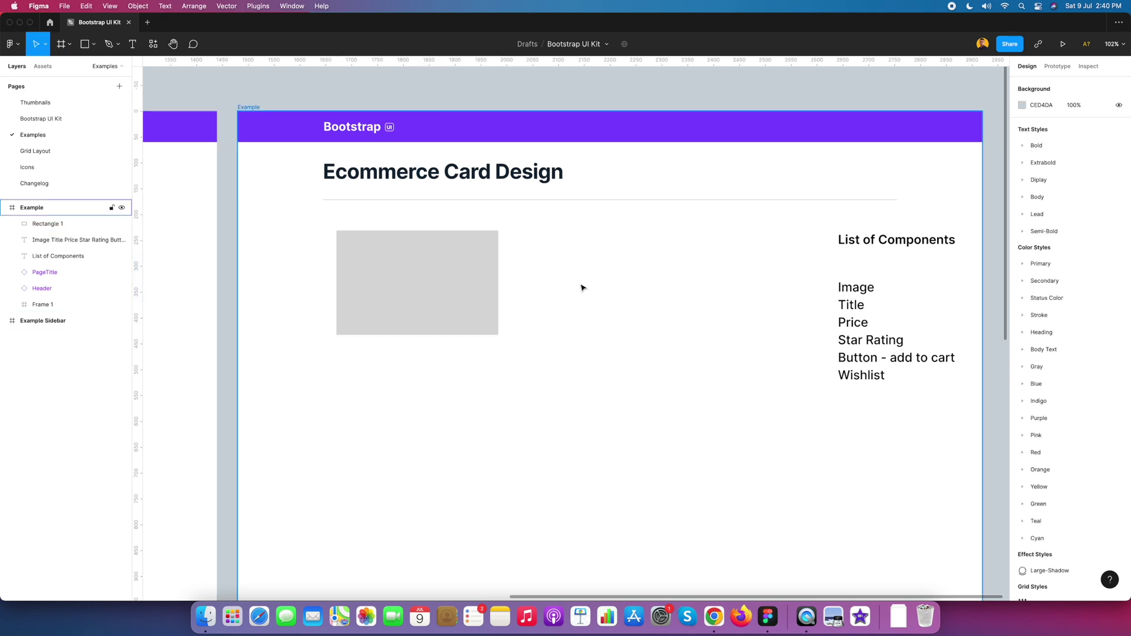
- Copy product-shoe-07.jpeg from the desktop and paste it into the grey rectangle as its image fill
key("F11")
left_click(1101, 157)
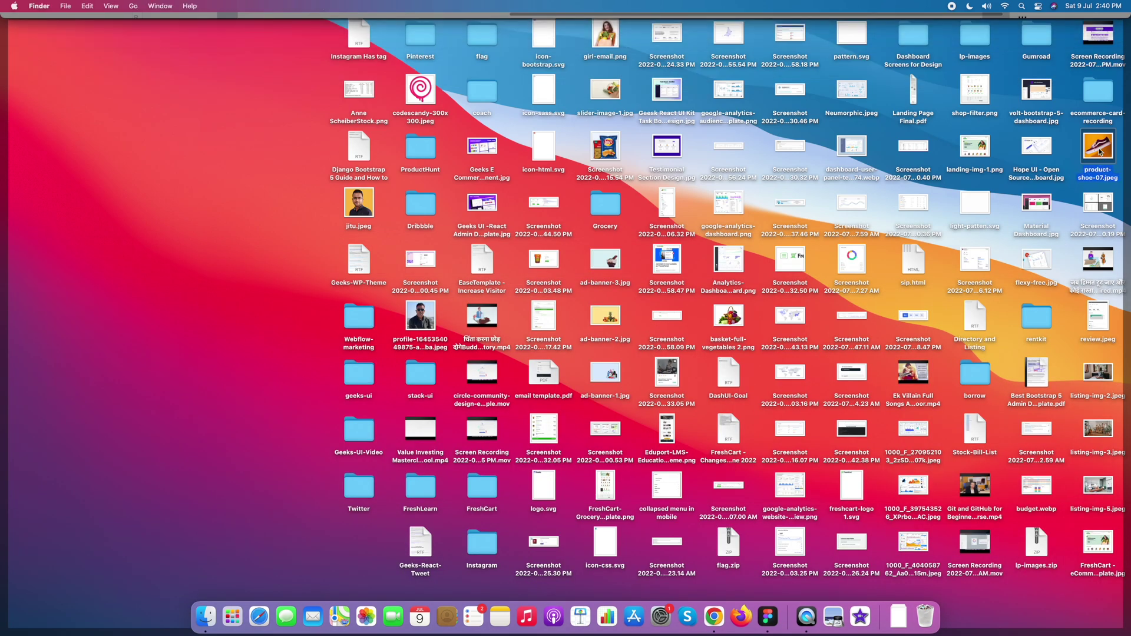
key("F11")
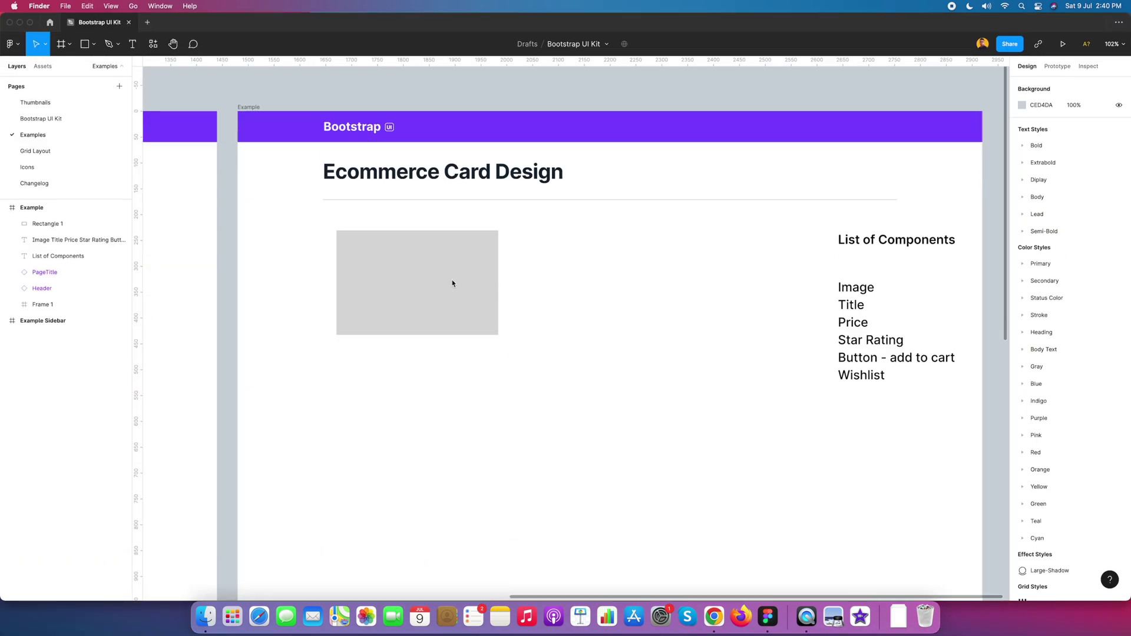
double_click(453, 284)
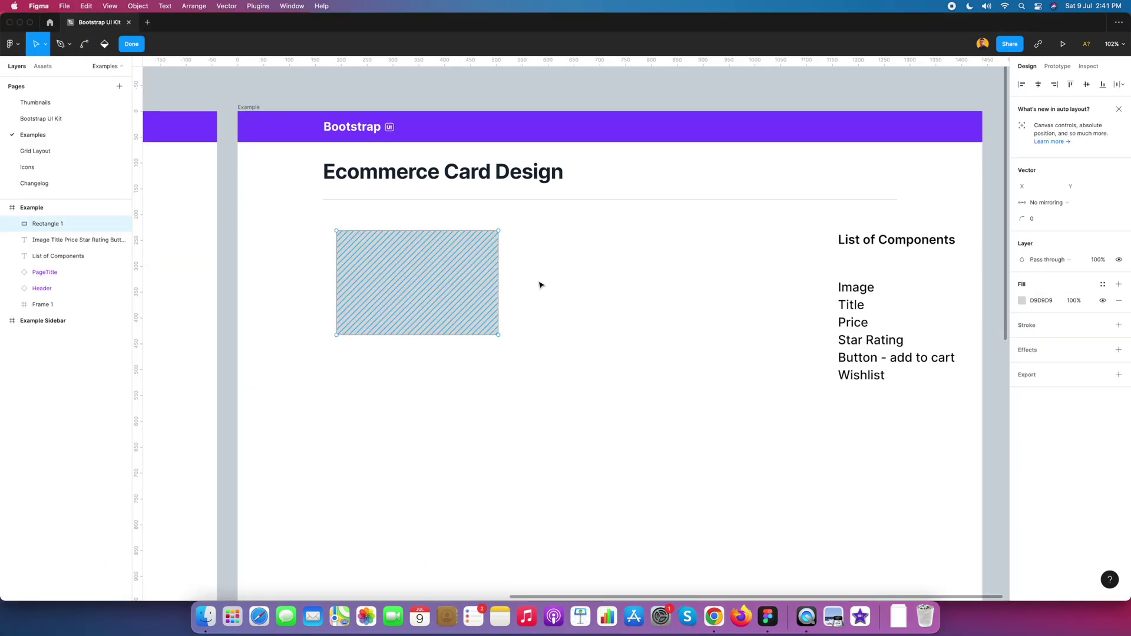
key("Escape")
key("Escape")
left_click(468, 276)
key("super+v")
left_click(560, 293)
- Rename the shoe picture's rectangle layer as product-image
scroll(642, 334, "left", 3)
scroll(641, 334, "up", 2)
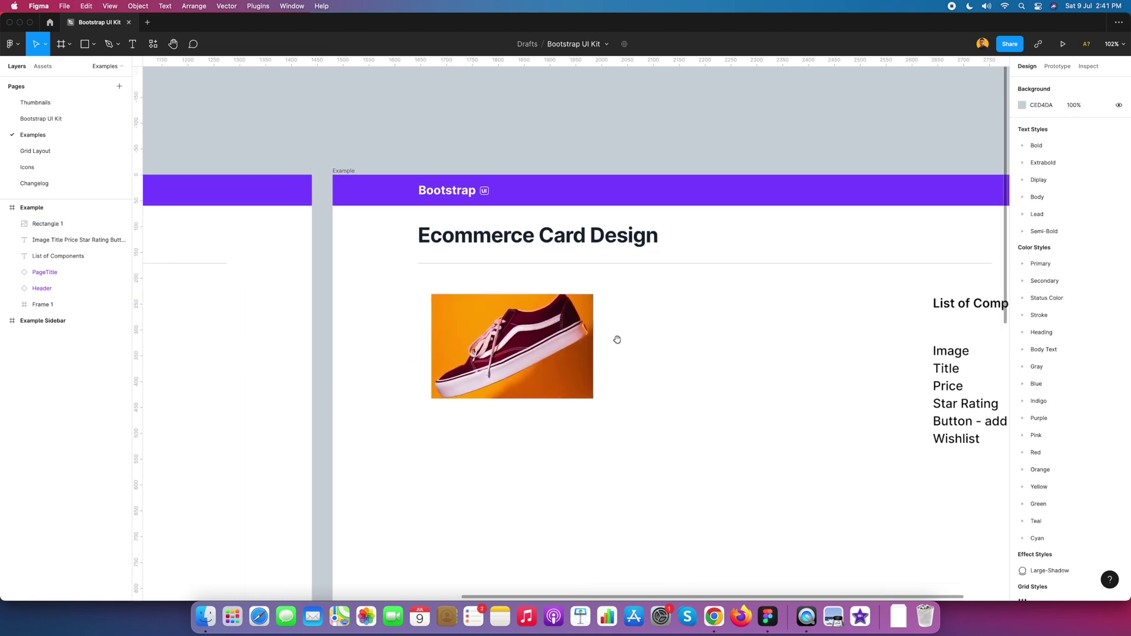
left_click(555, 334)
key("super+r")
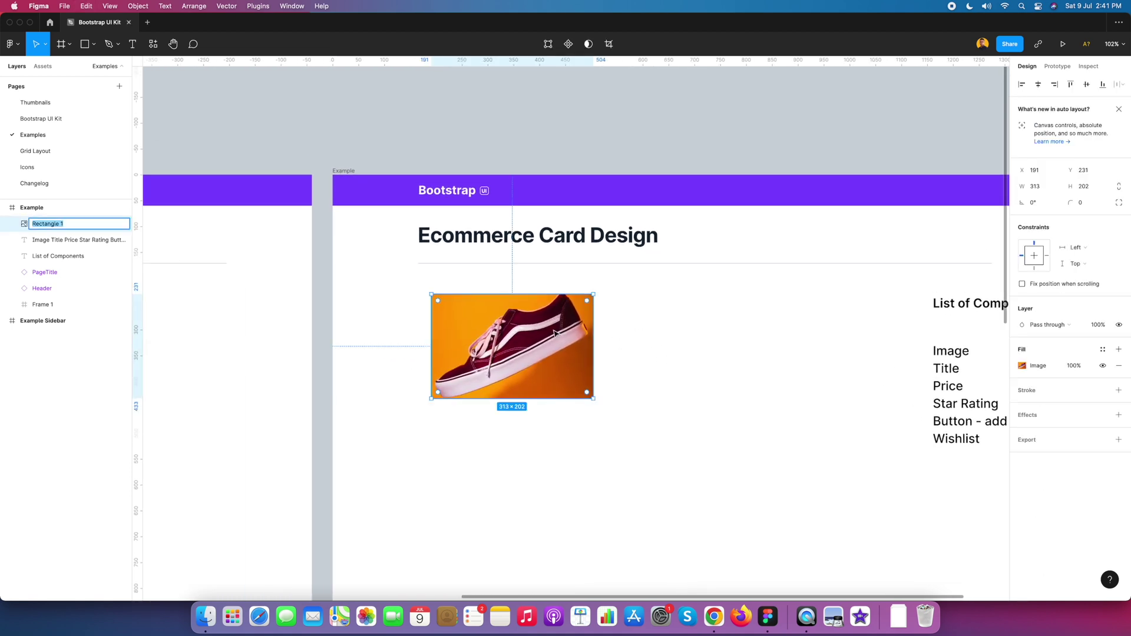
left_click_drag(132, 306, 171, 304)
left_click(391, 327)
left_click(501, 340)
key("super+r")
type("p")
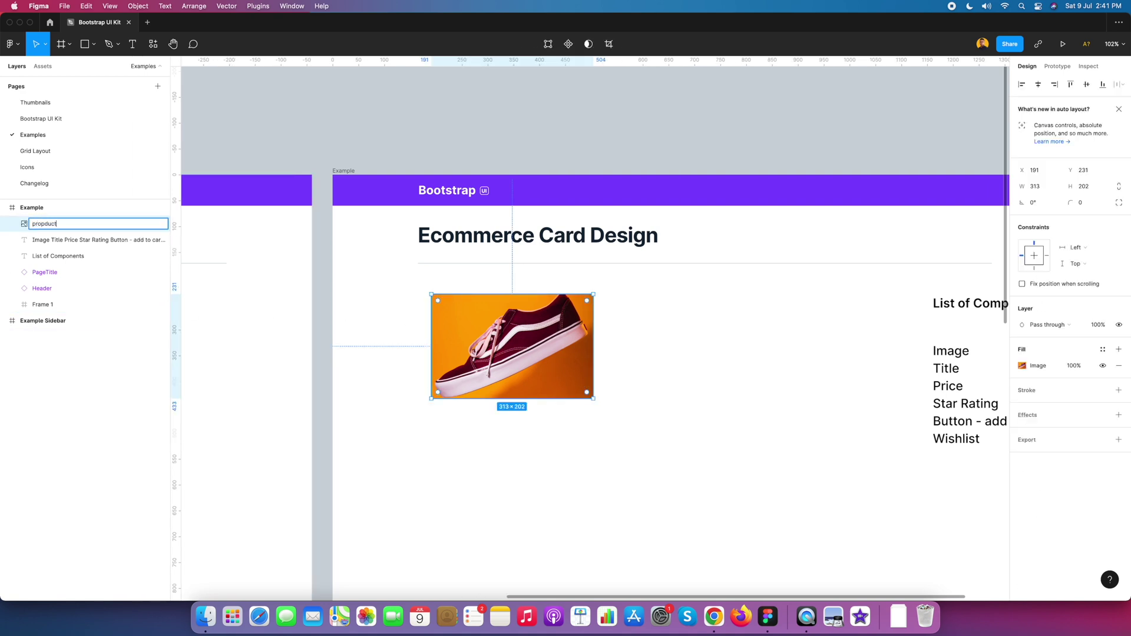
type("ropduct")
key("BackSpace")
key("BackSpace")
key("BackSpace")
key("BackSpace")
key("BackSpace")
key("BackSpace")
key("Return")
left_click(629, 348)
- Wrap the product image in an auto layout frame with horizontal and vertical padding of 0
left_click(589, 345)
right_click(538, 337)
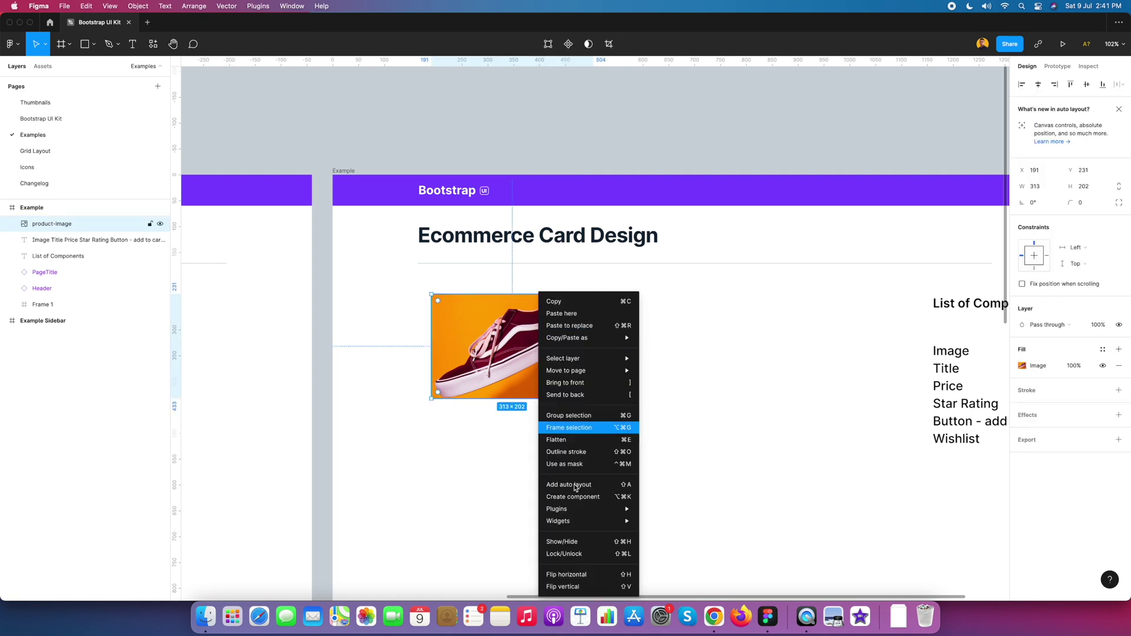
left_click(575, 485)
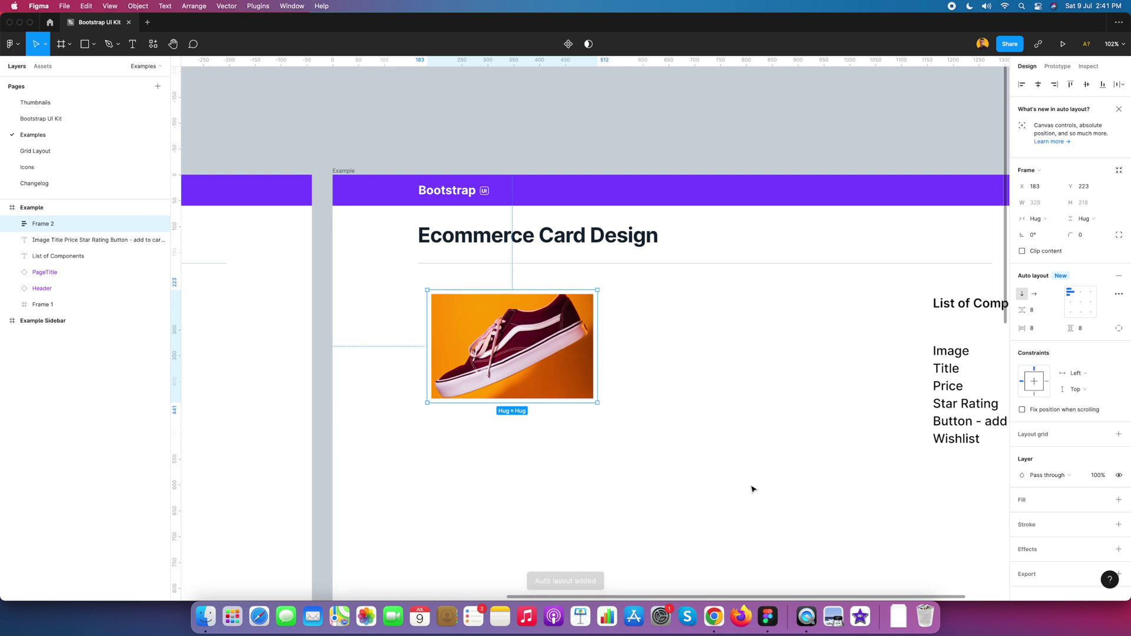
left_click(1036, 331)
type("0")
key("Tab")
type("0")
left_click(823, 328)
- Move the image's auto layout frame to about X 260, Y 222 and rename it product-img
left_click(578, 345)
left_click_drag(578, 345, 597, 349)
key("super+r")
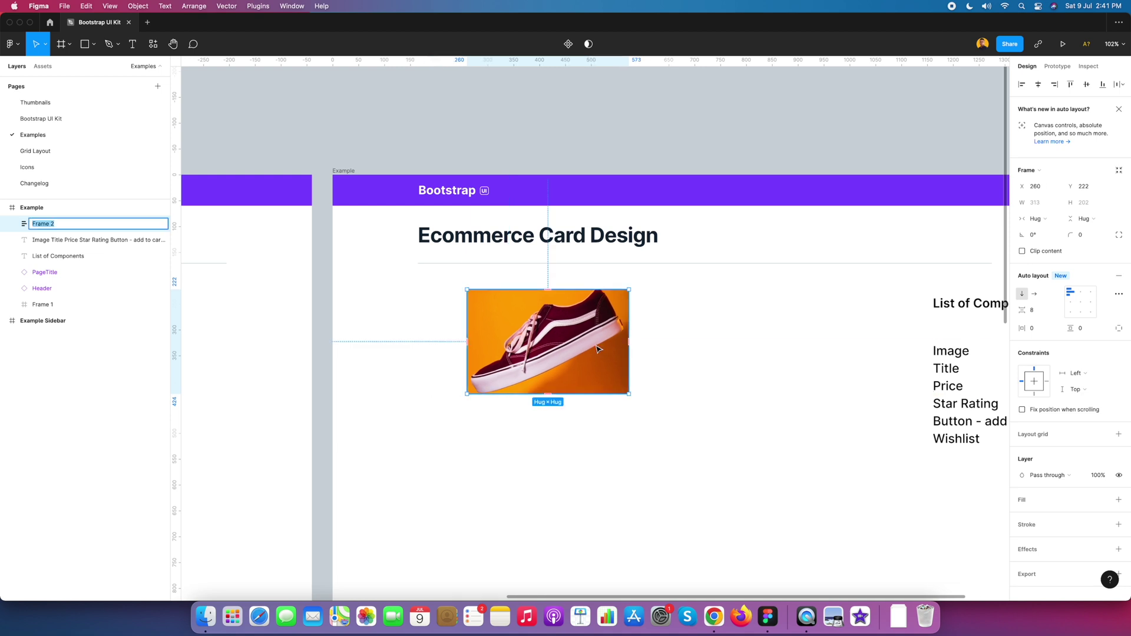
type("product-img")
key("Return")
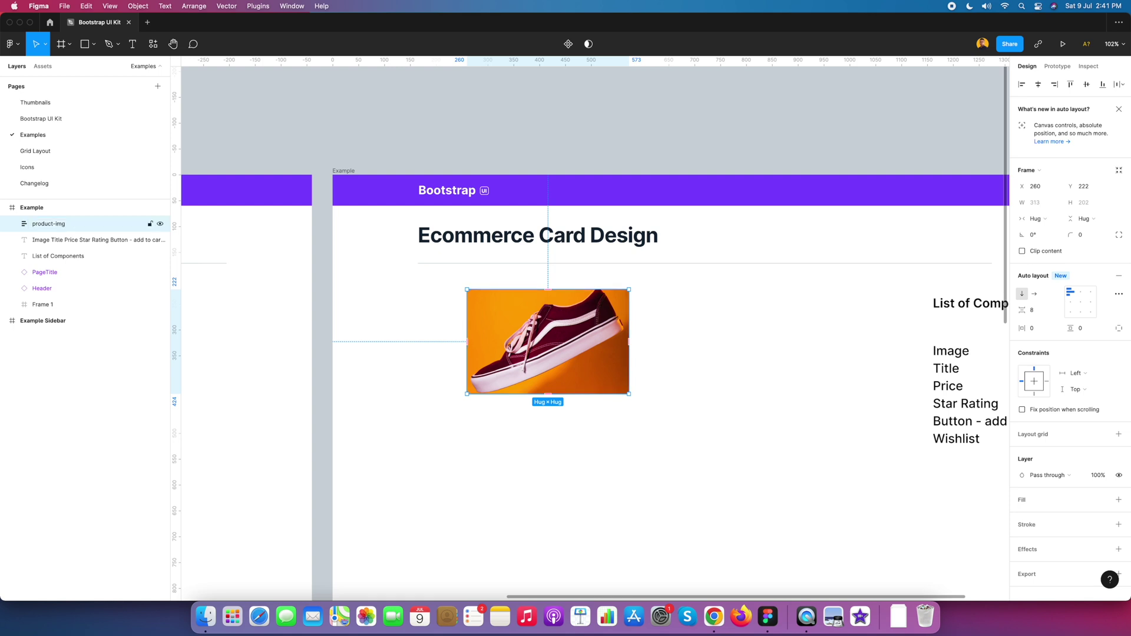
left_click(660, 390)
- Add the text "Ecommerce Card Design Title" just below the product image
scroll(677, 380, "down", 2)
key("t")
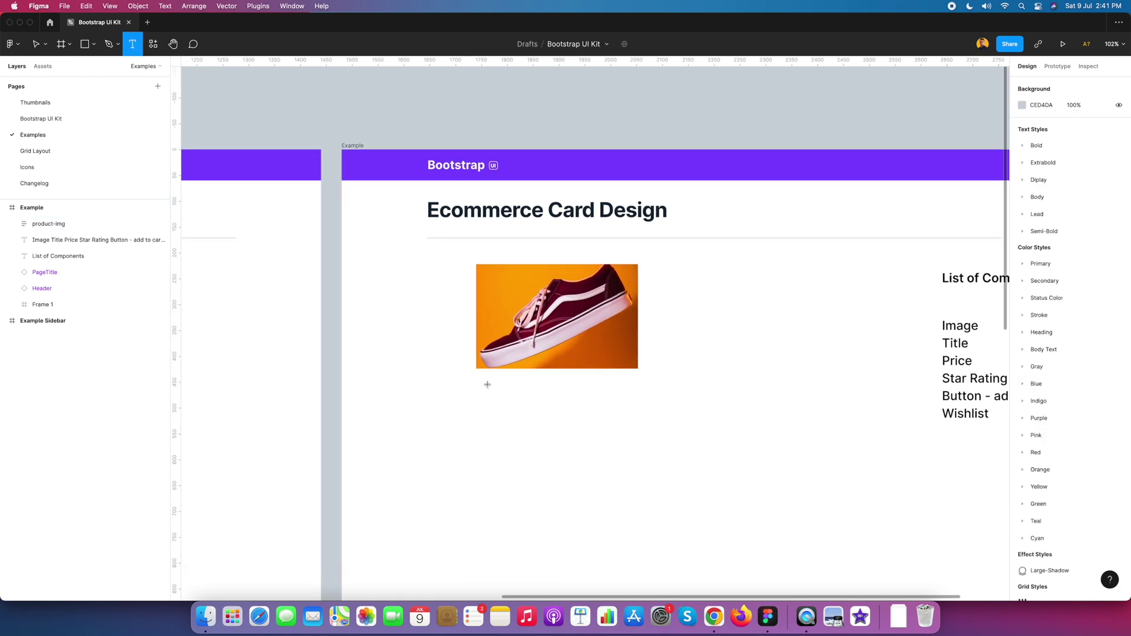
left_click(482, 383)
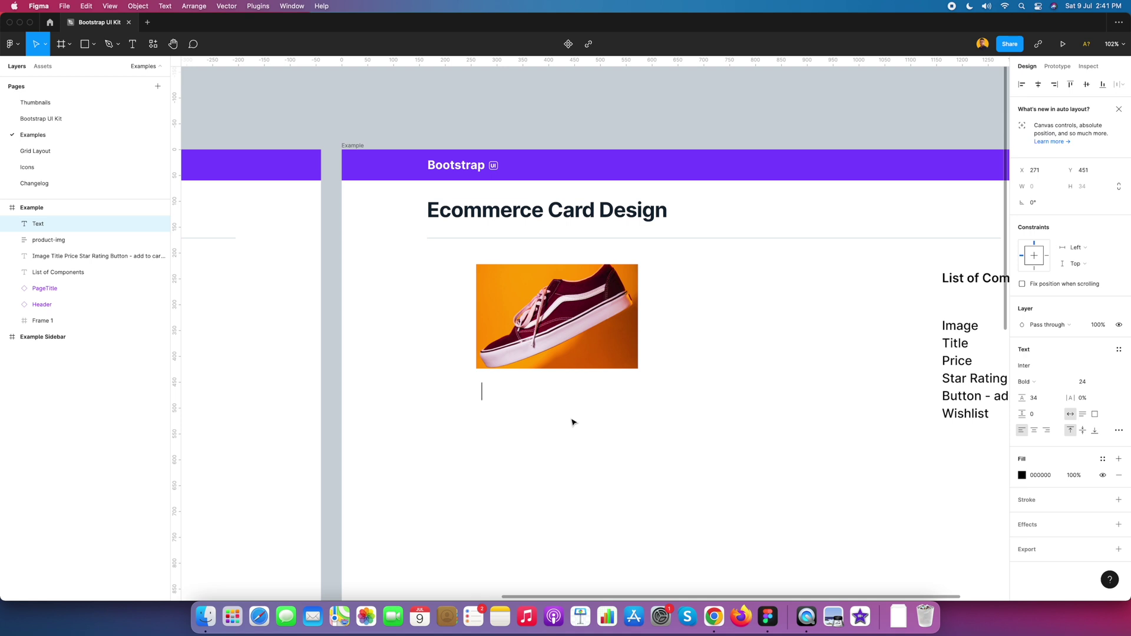
type("Ecommerce Card Desigm")
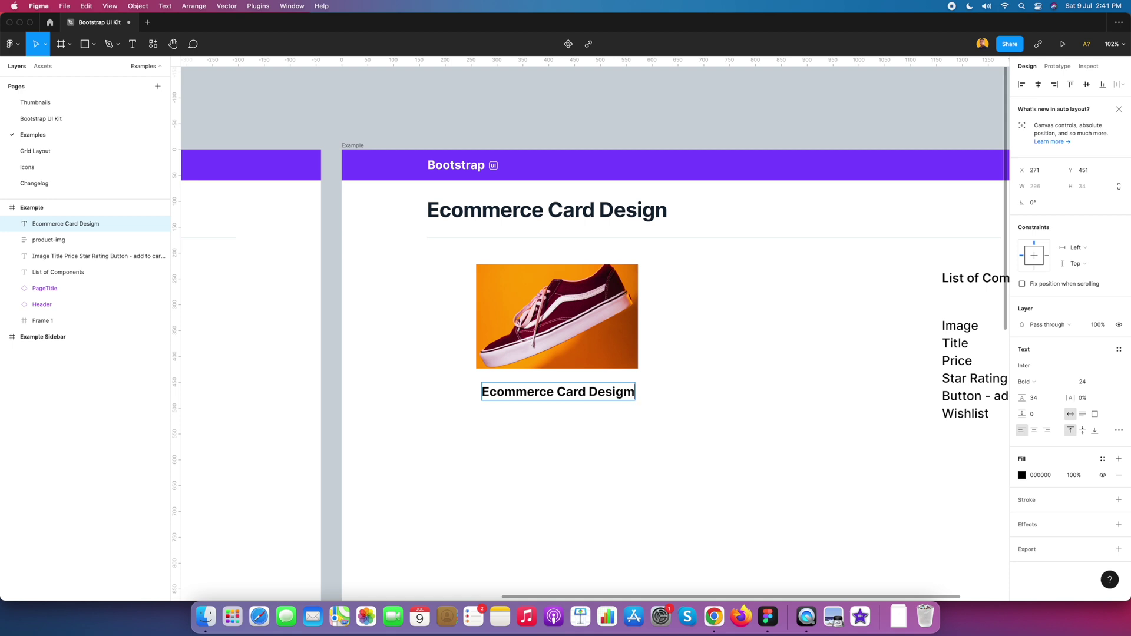
key("BackSpace")
type("n Title")
key("Escape")
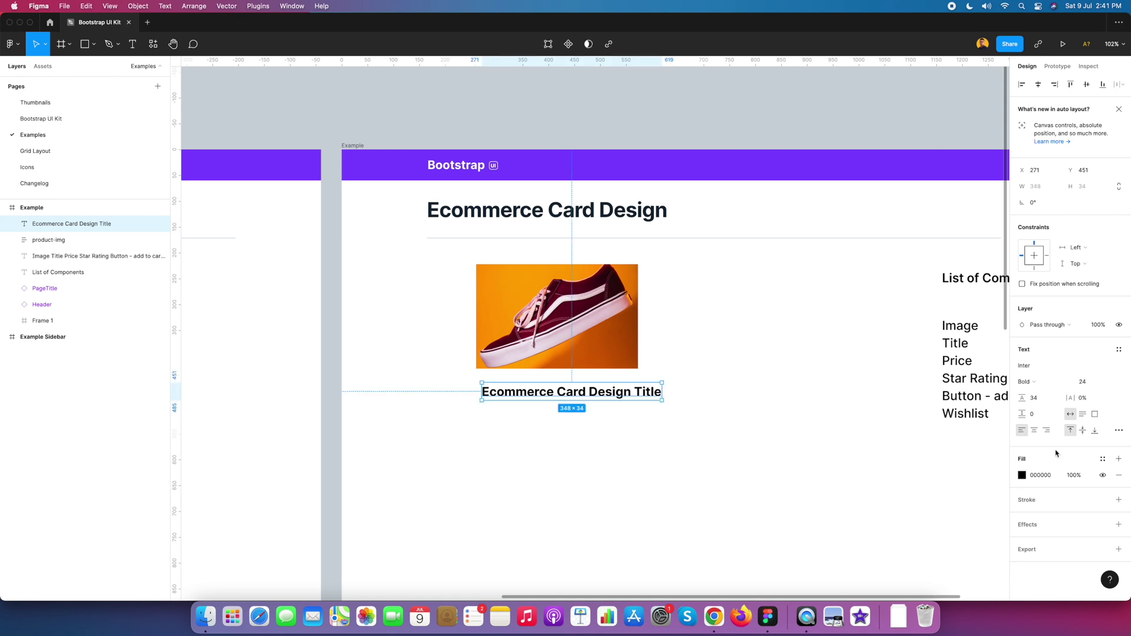
- Apply the Gray/900 color style and Semi Bold weight to the card title and align it with the image's left edge
left_click(1102, 459)
scroll(1076, 461, "down", 5)
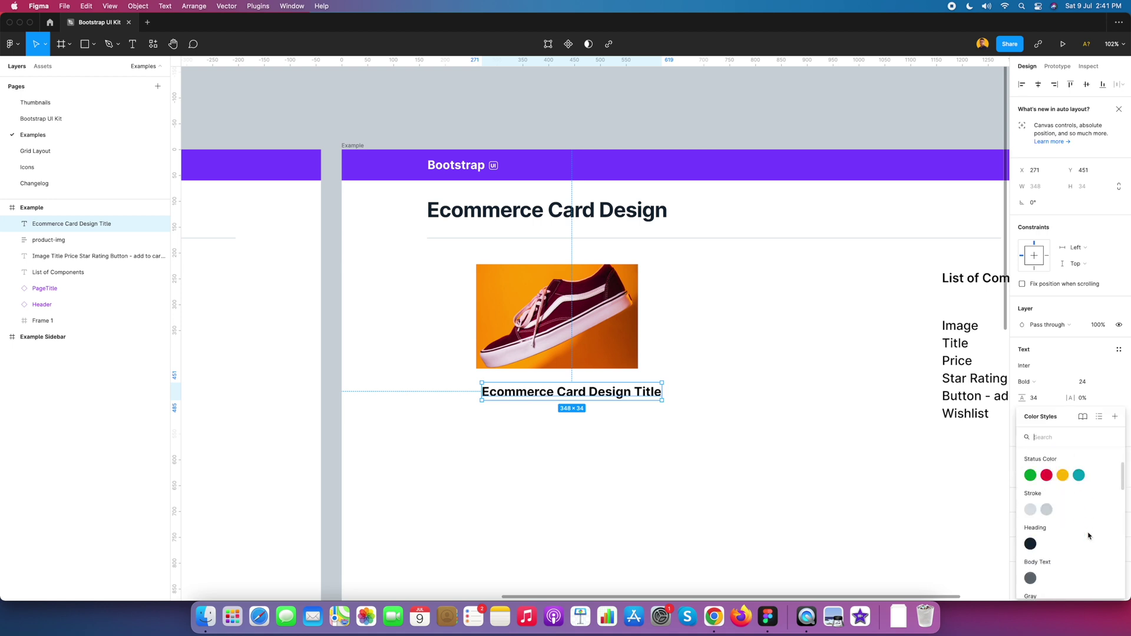
left_click(1080, 566)
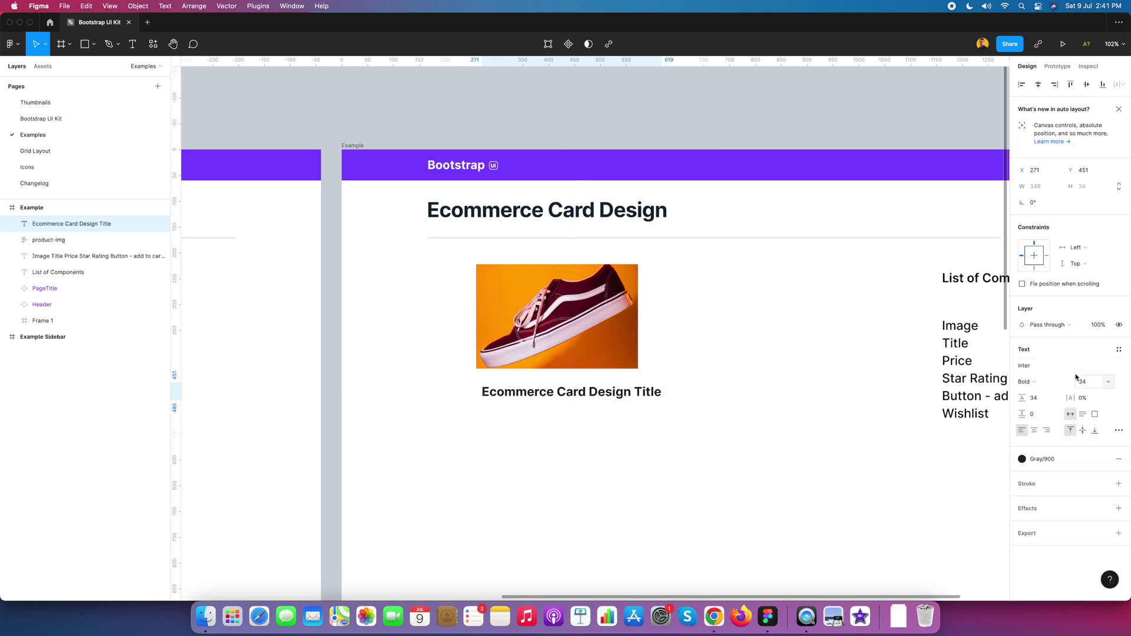
left_click(1040, 387)
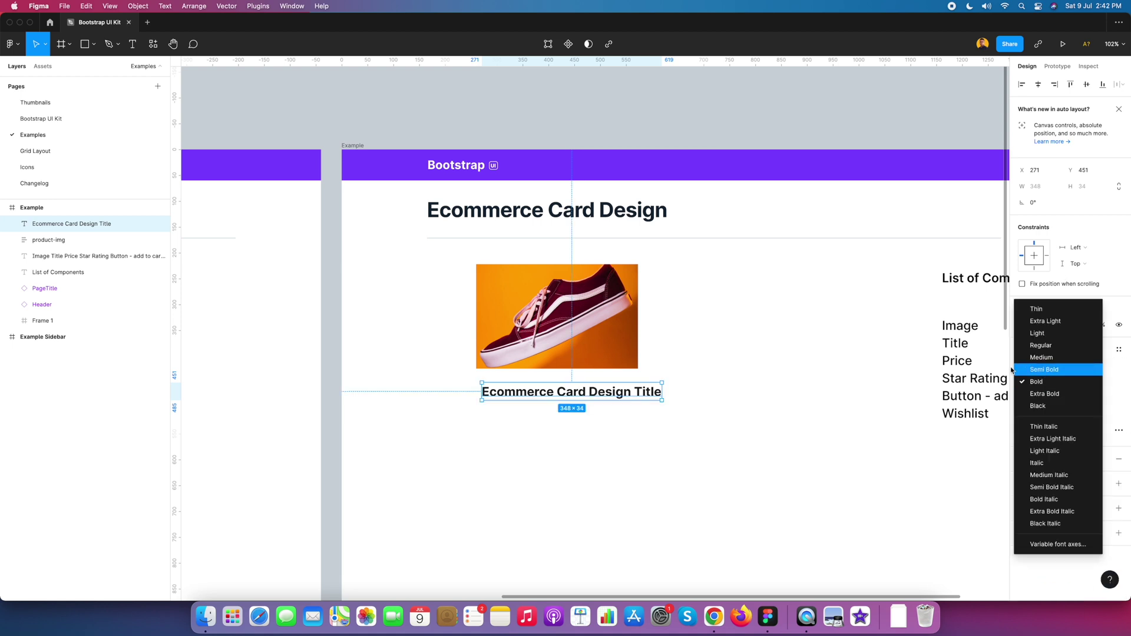
left_click(1044, 370)
key("Escape")
left_click_drag(649, 396, 643, 392)
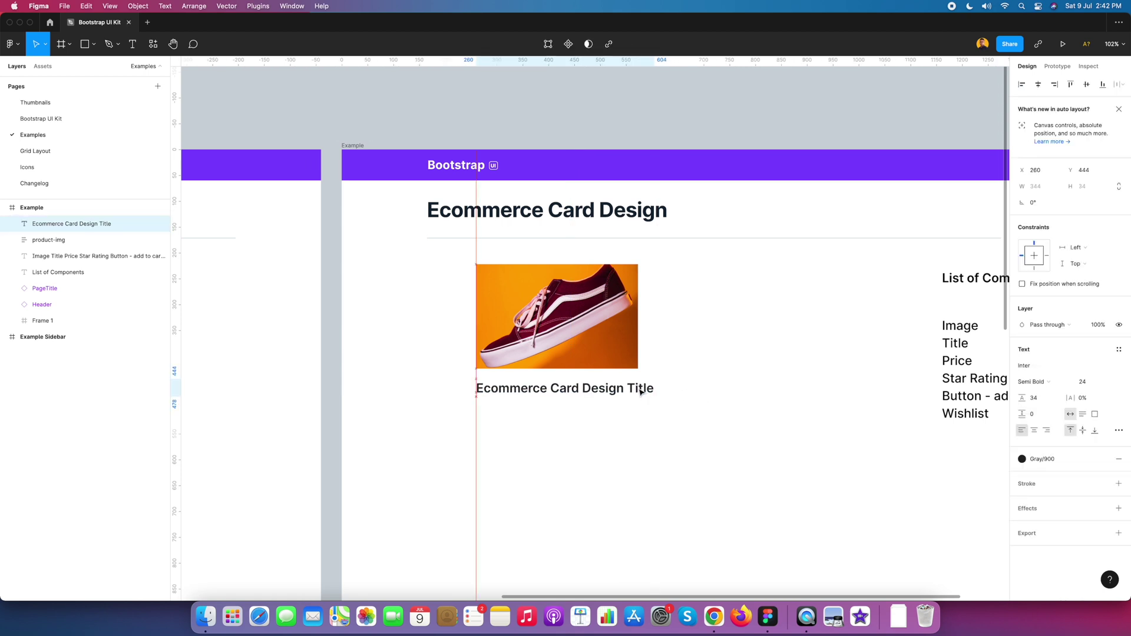
- Add auto layout to the card title and rename the resulting frame product-title
right_click(641, 392)
left_click(677, 482)
key("super+r")
type("pr")
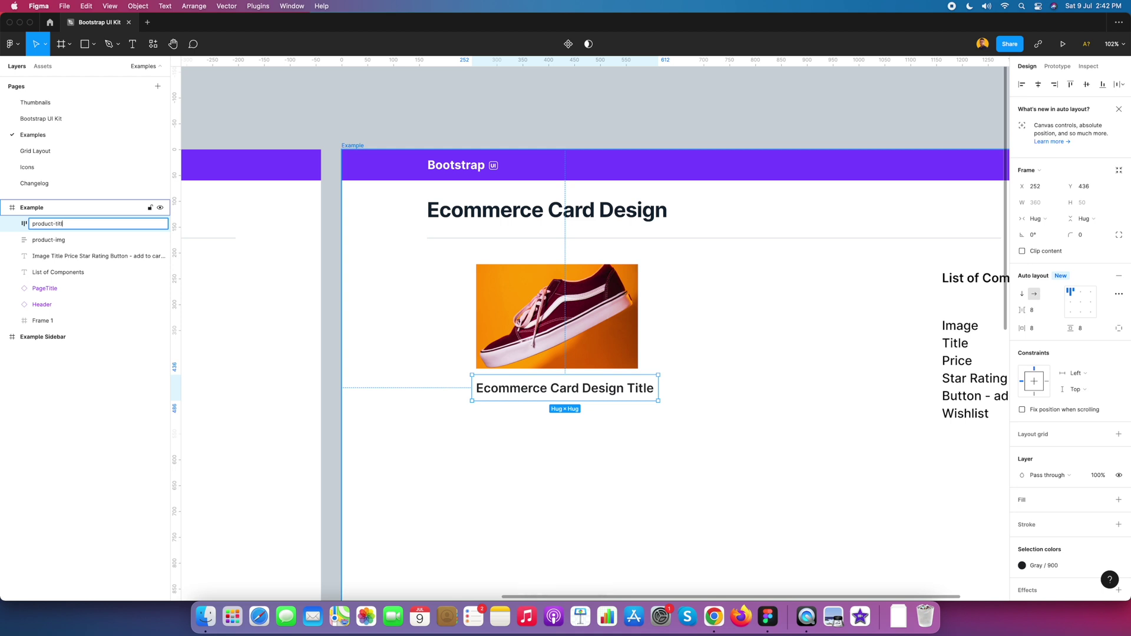
key("Return")
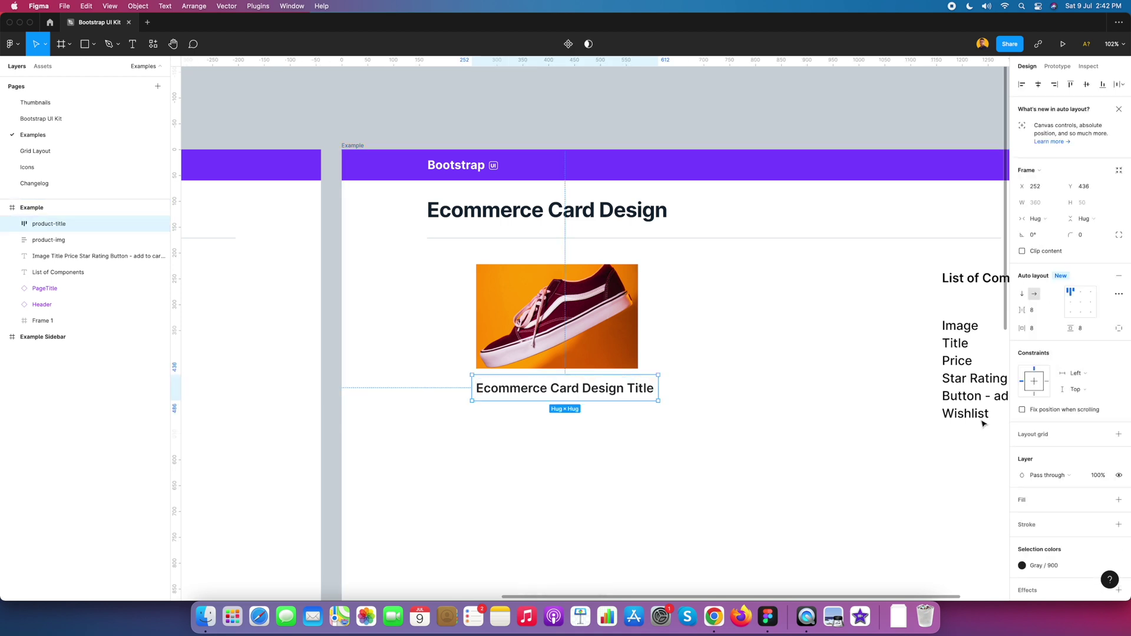
- Set the product-title frame's horizontal and vertical padding to 0
left_click(1036, 333)
type("0")
key("Tab")
type("0")
key("Return")
left_click(857, 342)
- Duplicate the product-title frame directly below the original and change the copy's text to $45.99
left_click_drag(749, 308, 676, 289)
left_click(537, 367)
left_click_drag(537, 366, 541, 394)
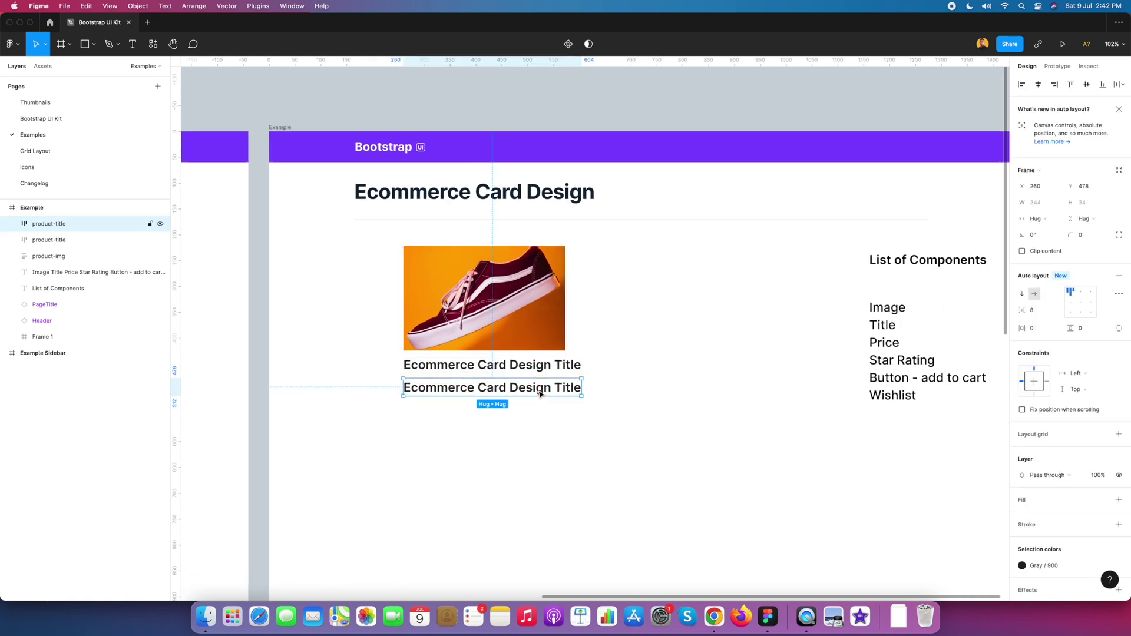
double_click(540, 394)
double_click(540, 394)
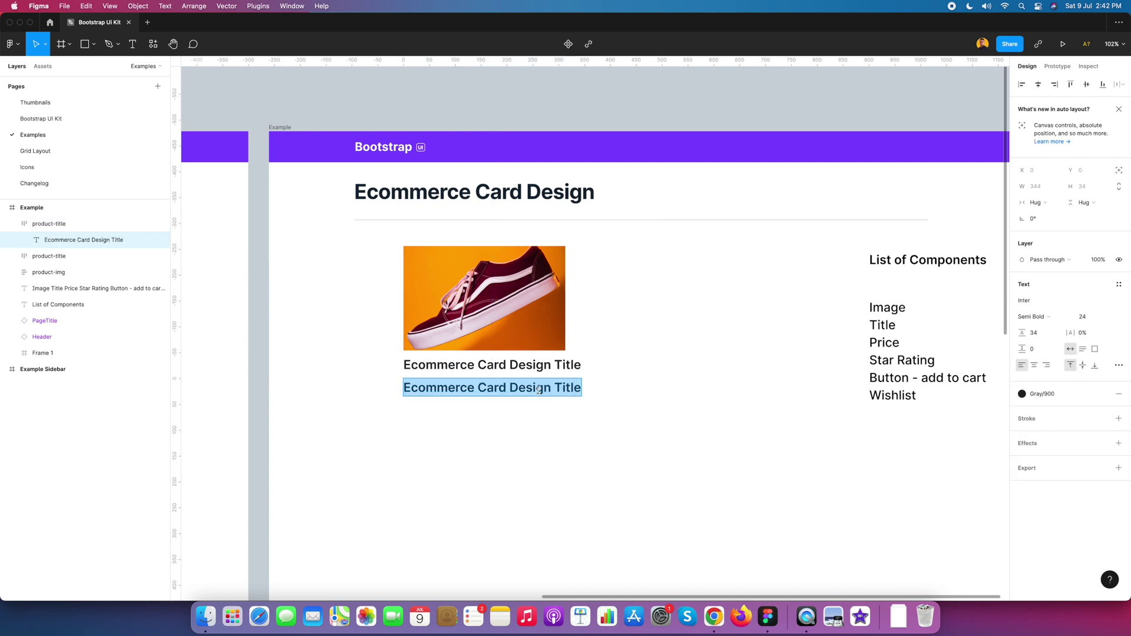
type("$45.99")
key("Escape")
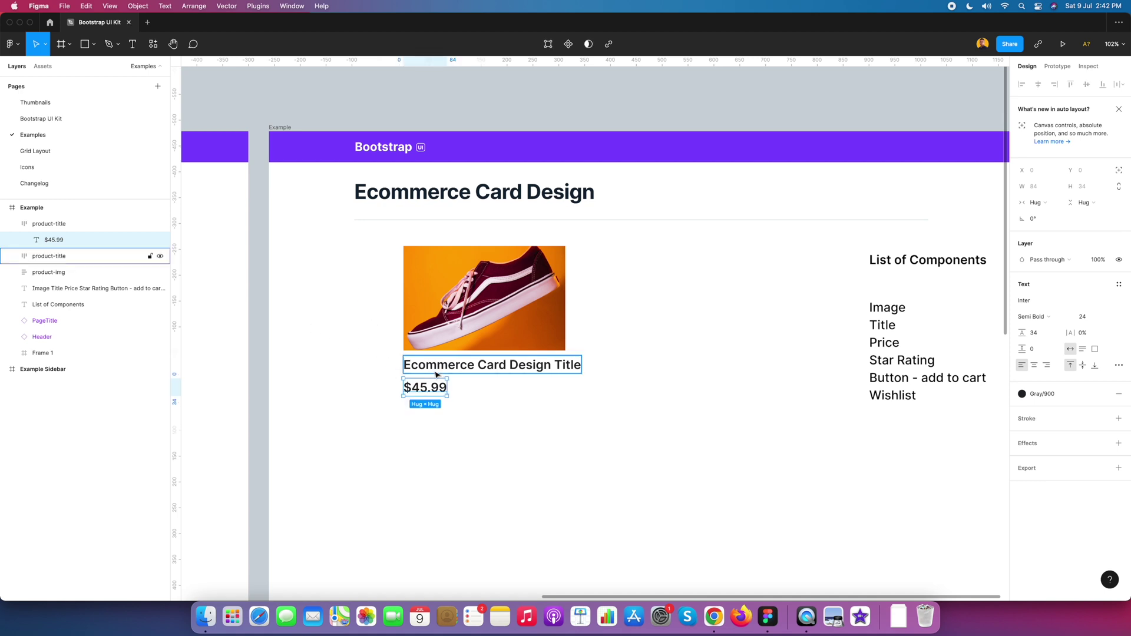
- Rename the duplicated frame containing the $45.99 text as product-price
left_click(49, 224)
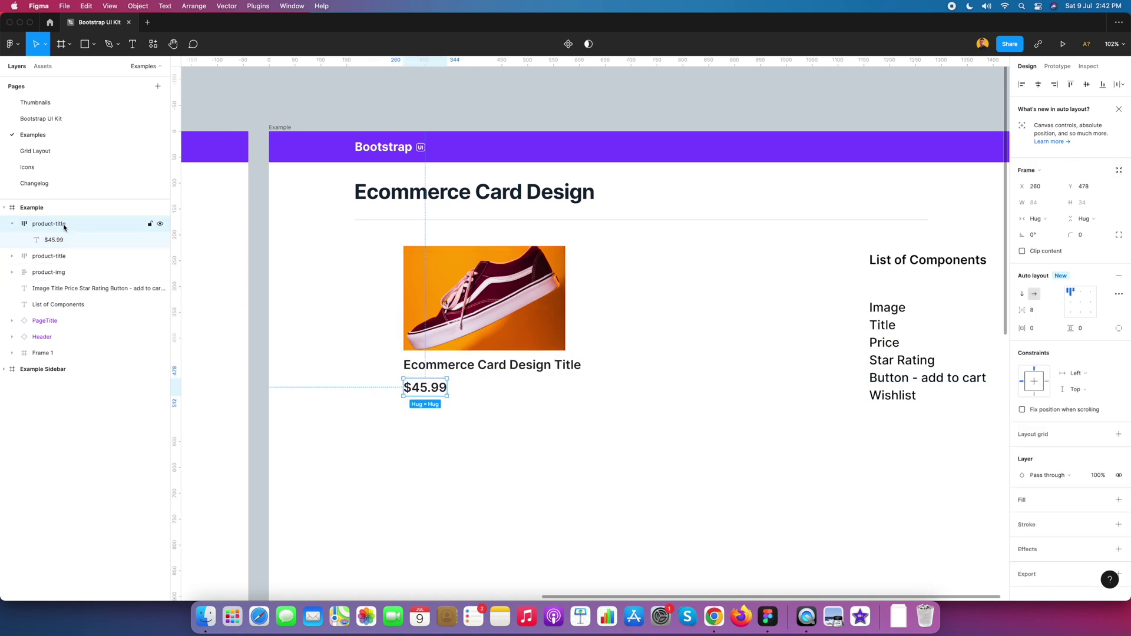
double_click(49, 224)
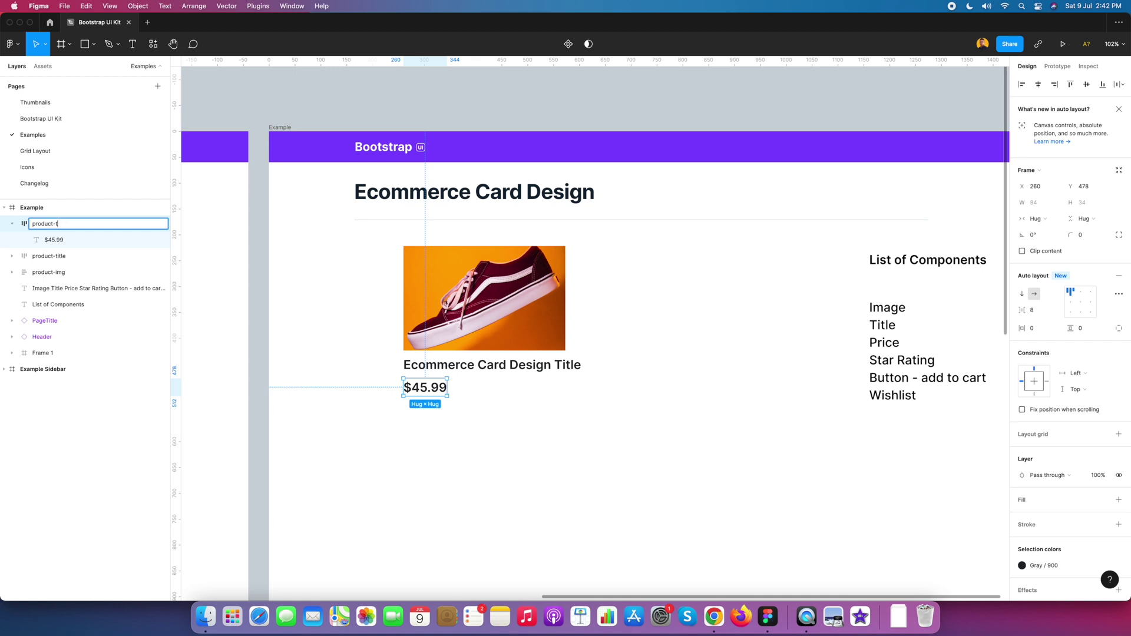
type("product-price")
key("Return")
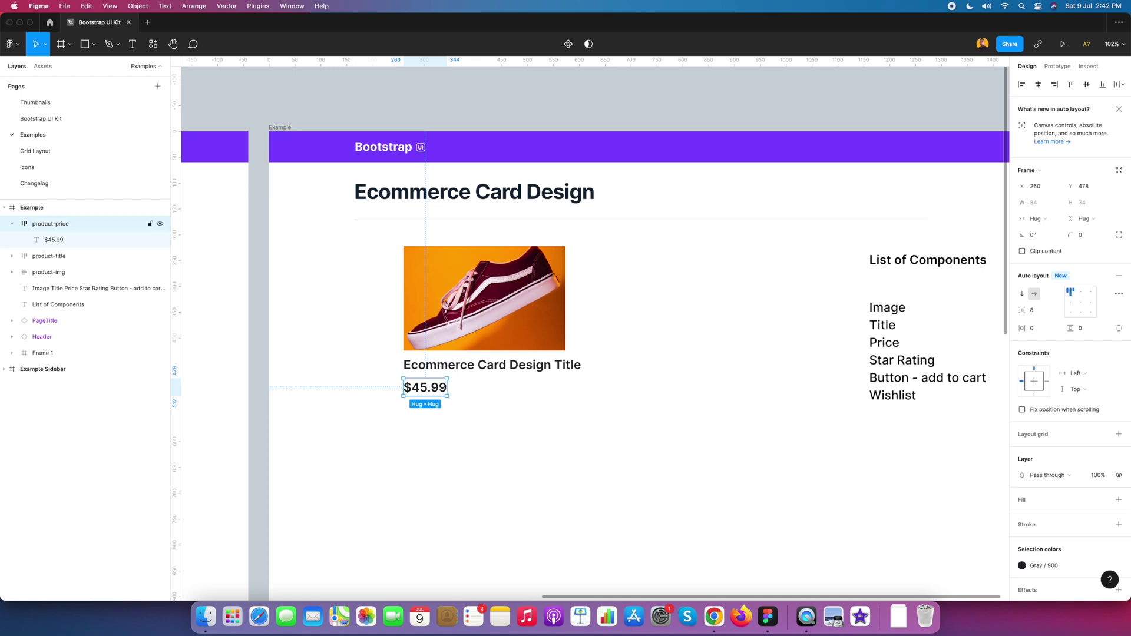
- Move the product image, title and price together about 27 px down, away from the page heading
left_click(667, 351)
left_click_drag(556, 412, 463, 356)
left_click(630, 344)
scroll(648, 350, "left", 3)
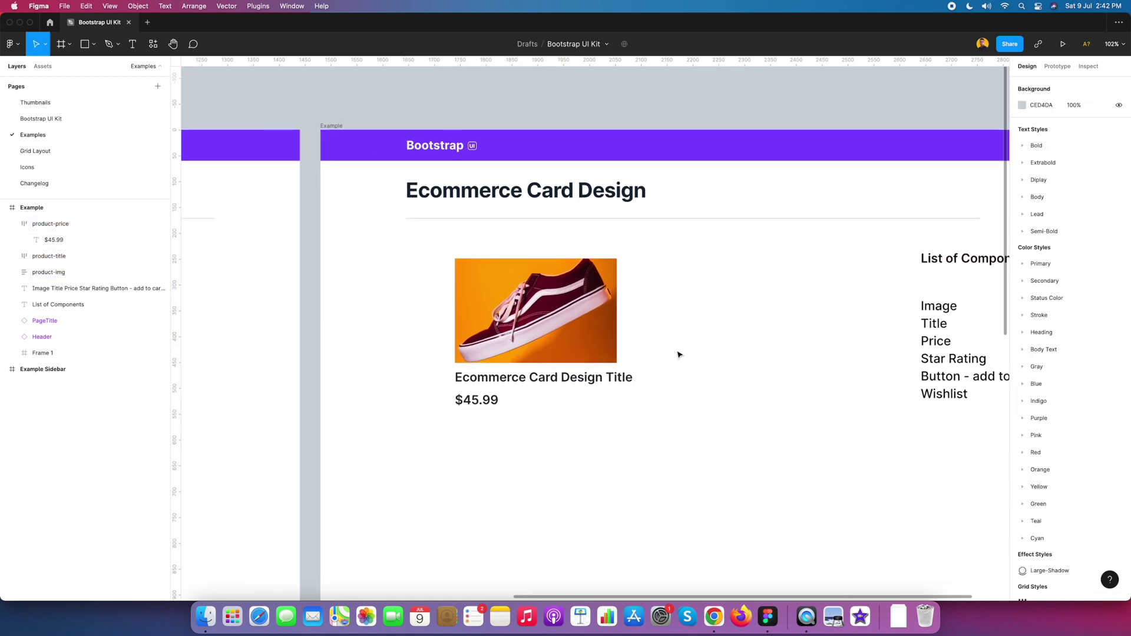
- Copy the star-fill icon from the Icons page and paste it on the Examples page directly below the price
left_click(77, 222)
left_click(28, 168)
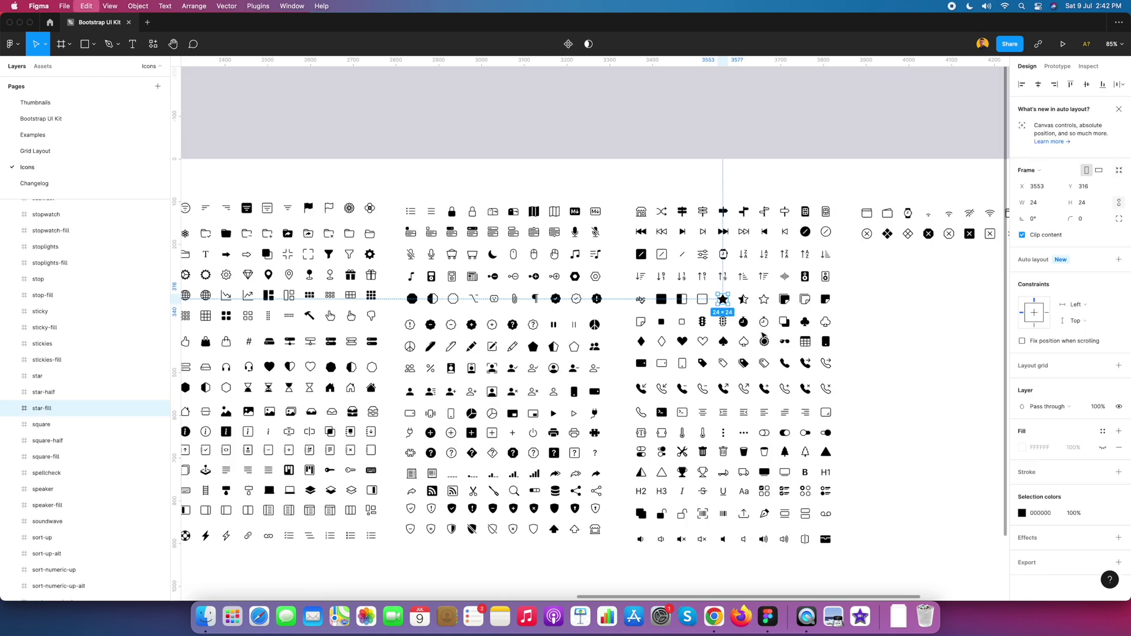
left_click(57, 136)
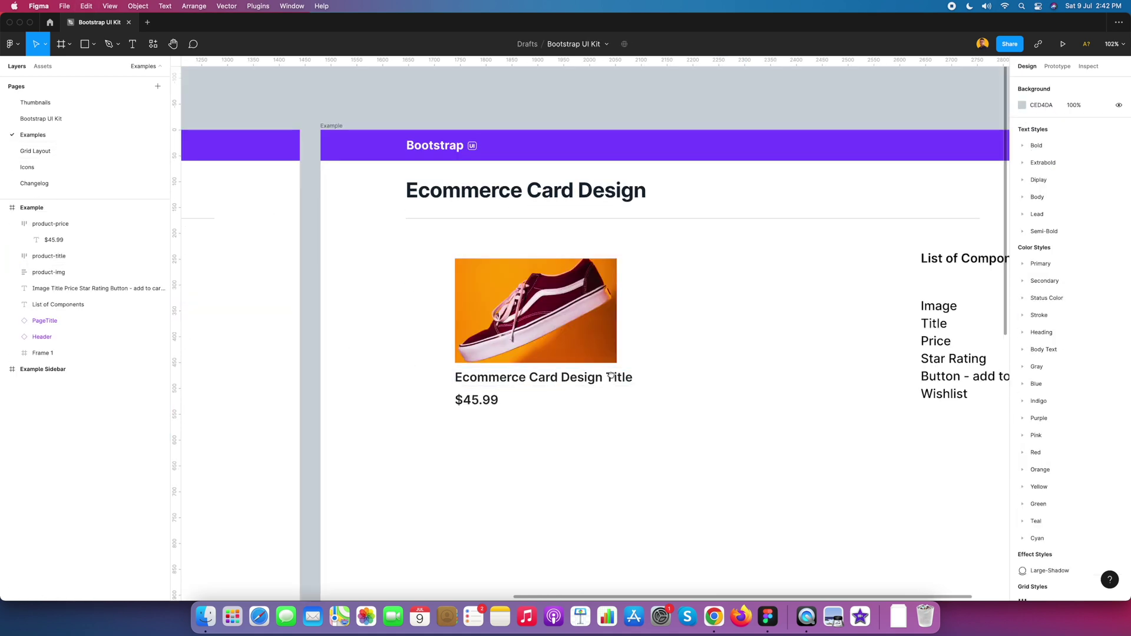
key("super+v")
left_click_drag(593, 333, 471, 403)
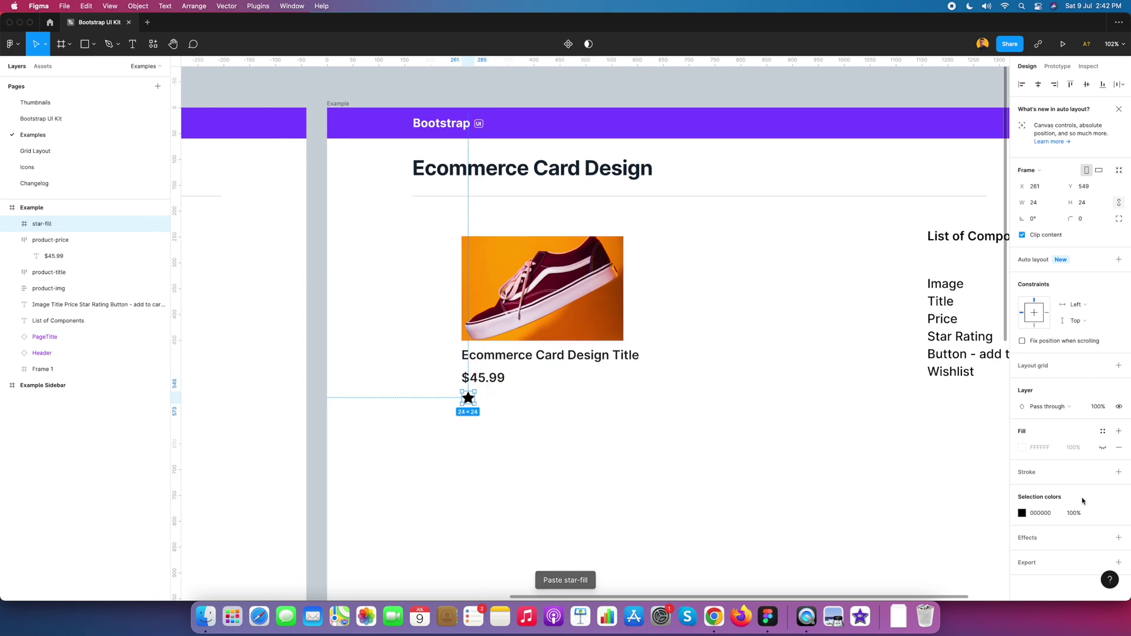
- Apply the Status Color / Warning color style to the star icon and resize it to 16 × 16
left_click(1102, 513)
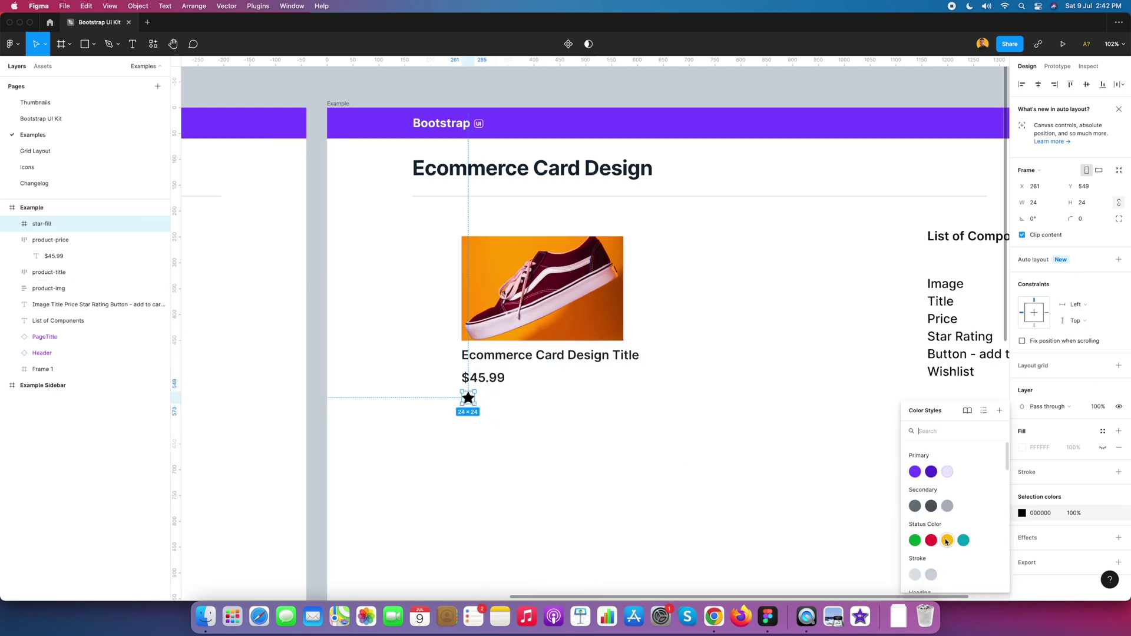
left_click(947, 542)
left_click(626, 416)
left_click(464, 398)
left_click(1086, 204)
type("16")
key("Return")
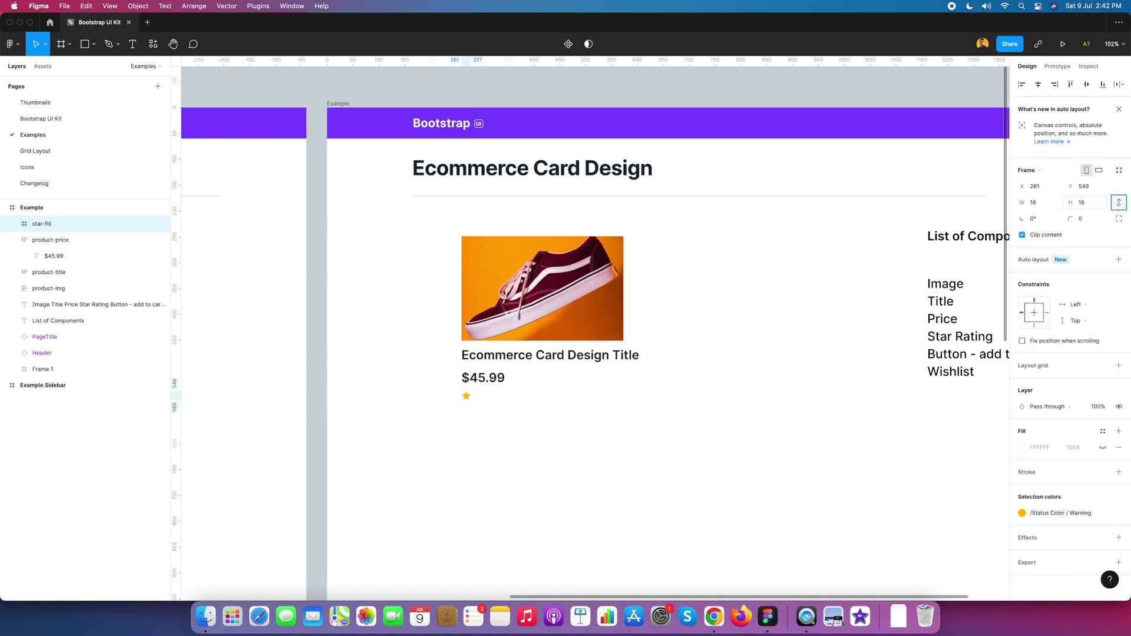
left_click(579, 398)
left_click(468, 399)
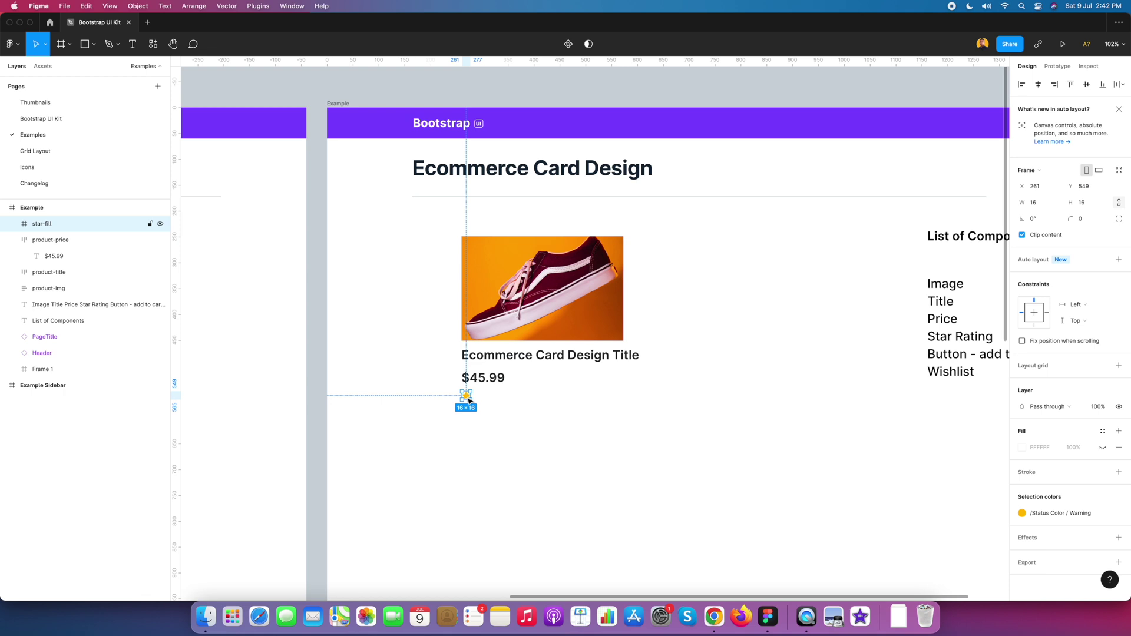
- Set the font size of the card title and the $45.99 price text to 16
scroll(484, 400, "up", 5)
left_click(489, 370)
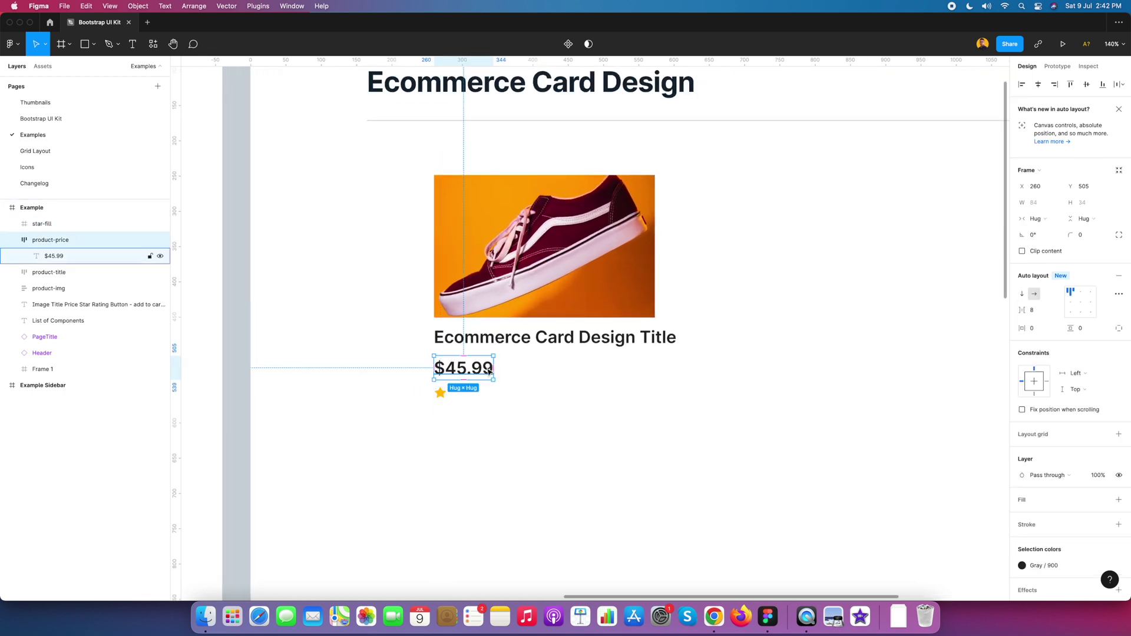
double_click(489, 370)
left_click(559, 347)
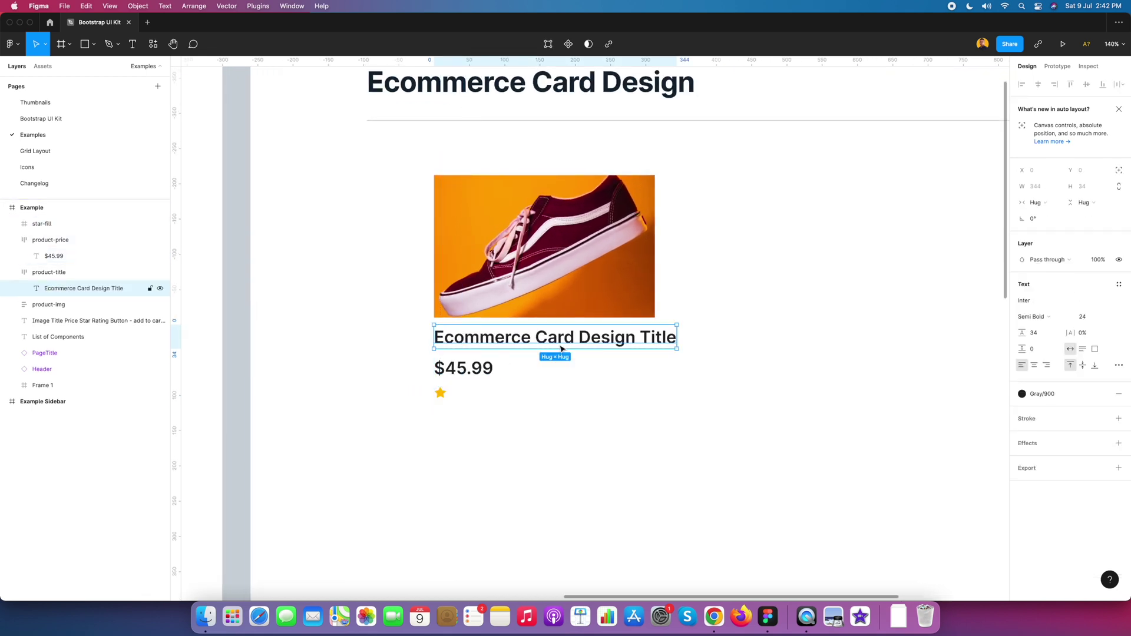
left_click(471, 369, "shift")
left_click(1086, 317)
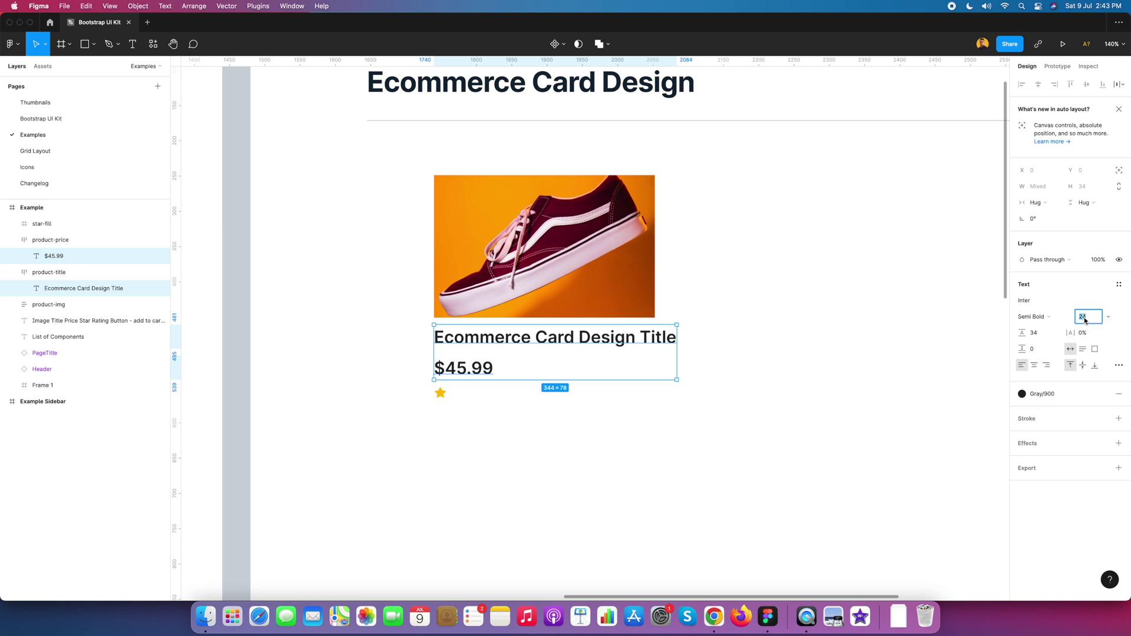
type("16")
key("Return")
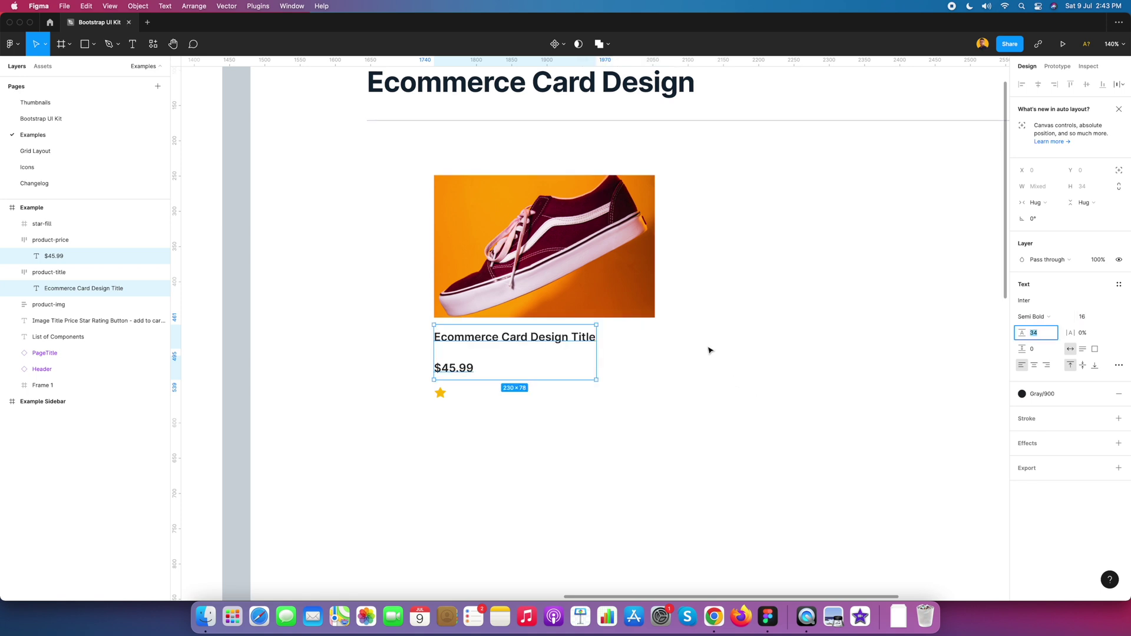
left_click(696, 353)
- Clear the fixed line height of the $45.99 price text
left_click(465, 367)
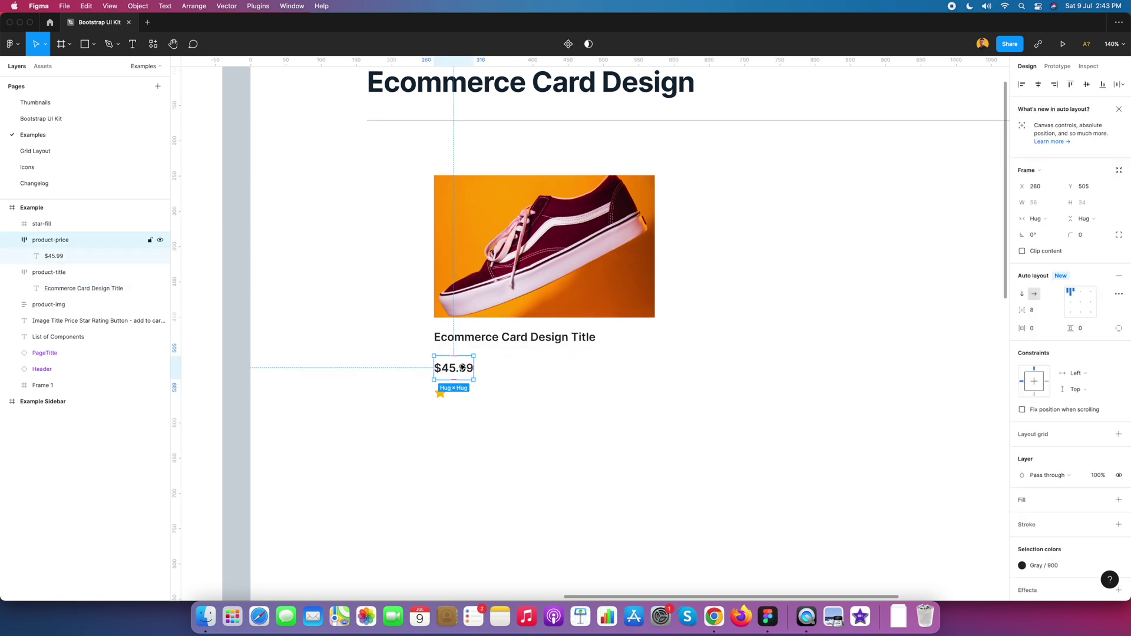
left_click(476, 347, "shift")
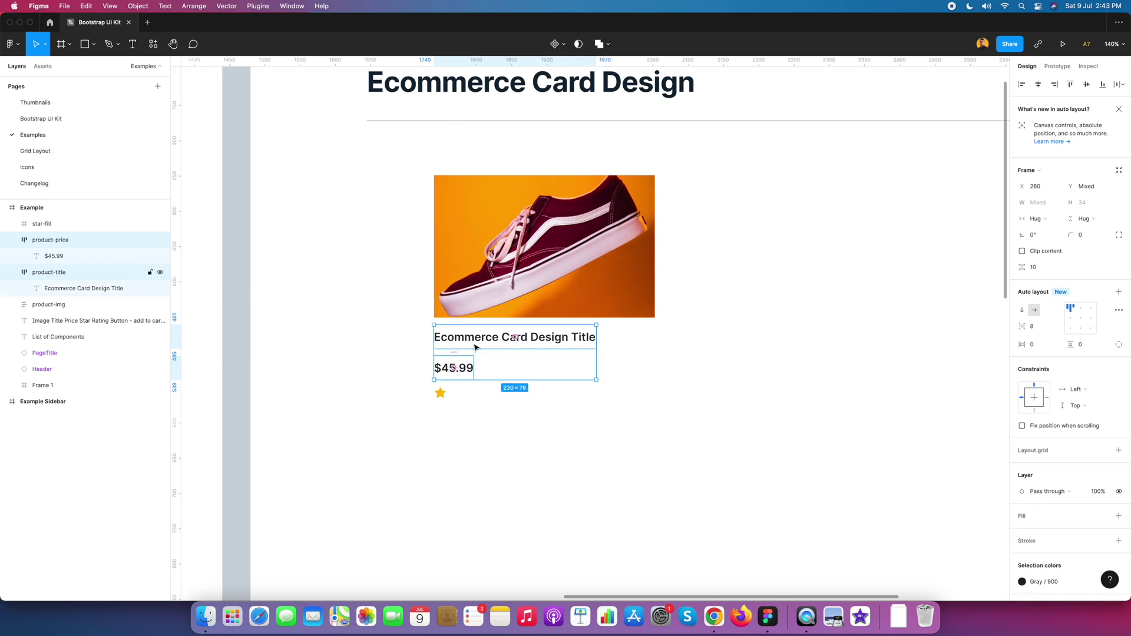
left_click(454, 368)
left_click(461, 370)
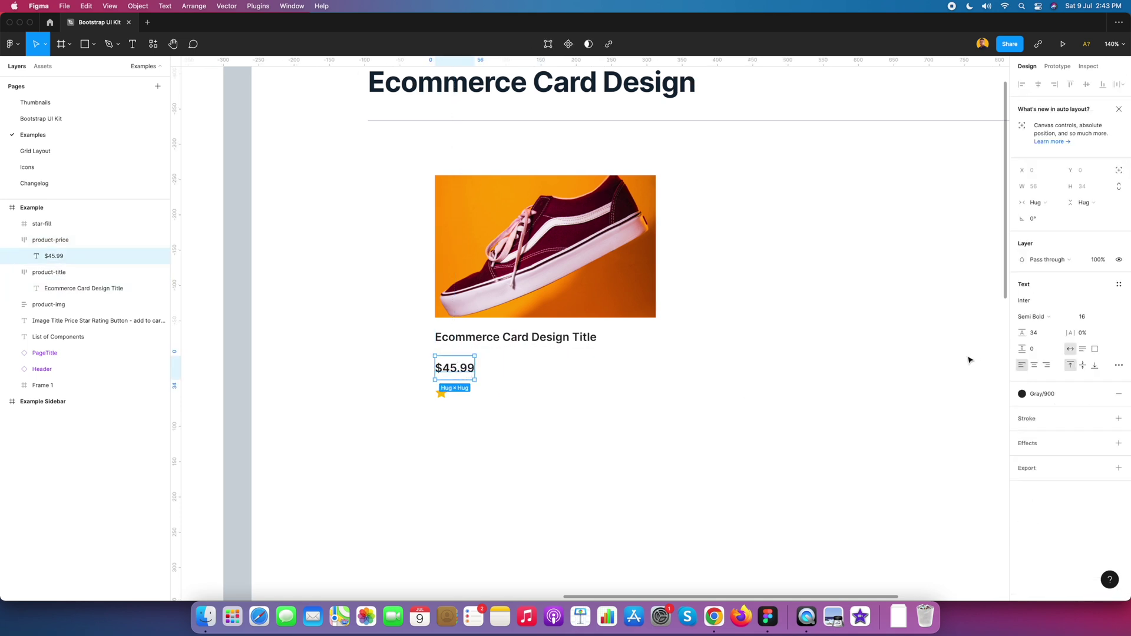
left_click(1048, 337)
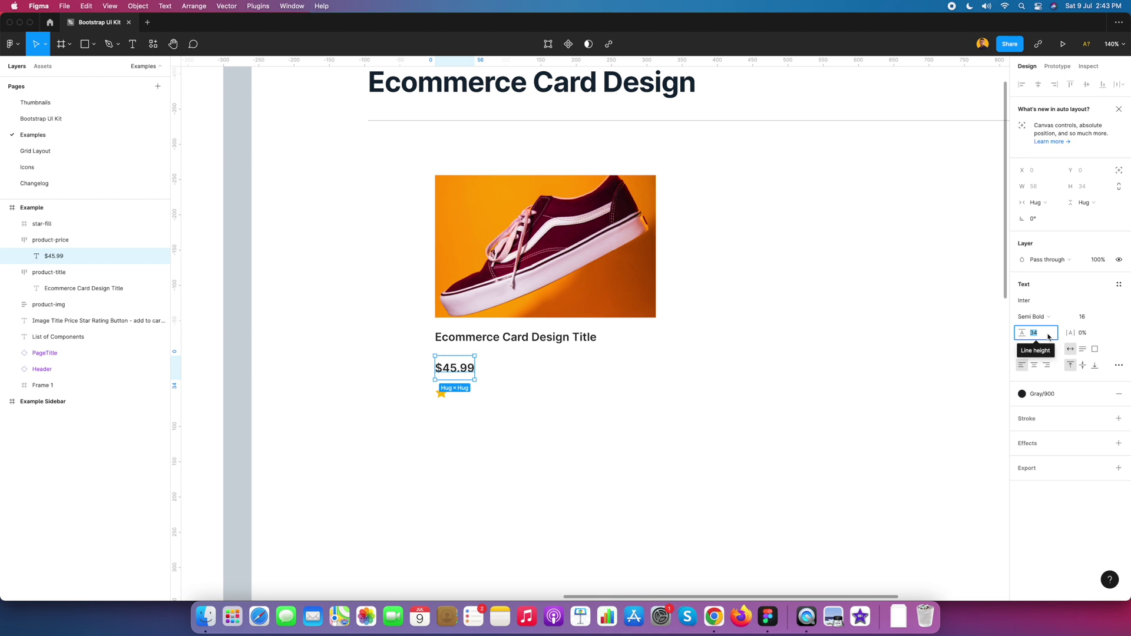
- Try a line height of 0 on the card title text
left_click(562, 341)
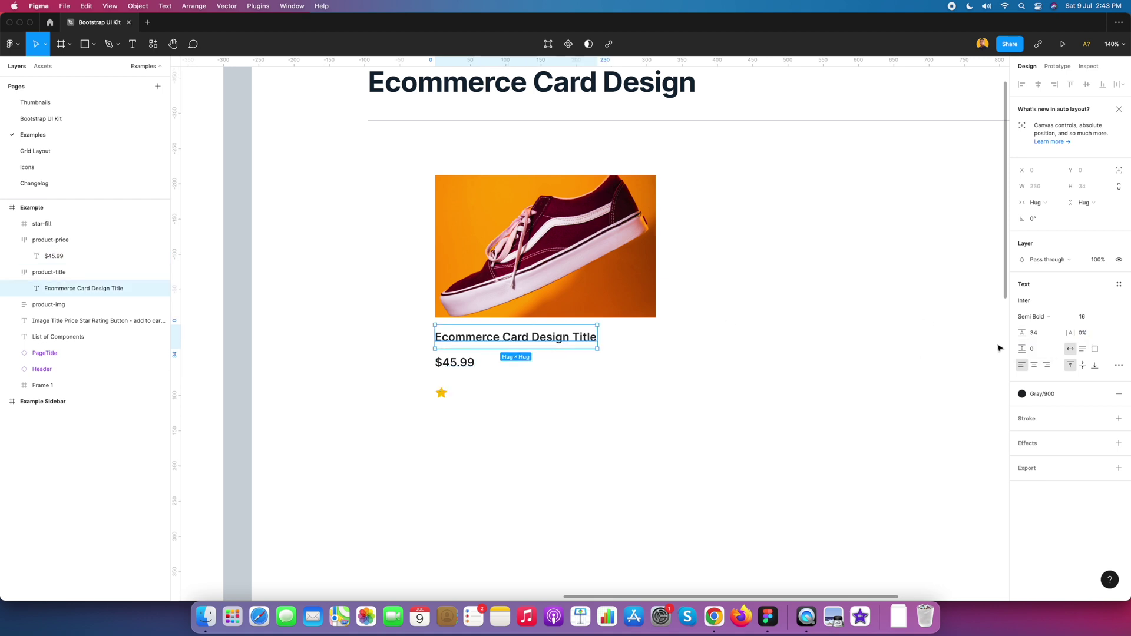
left_click(1033, 339)
type("0")
key("Return")
left_click(705, 399)
- Clear the card title's line height and move the product-title frame down to Y 475, just above the price
left_click(546, 337)
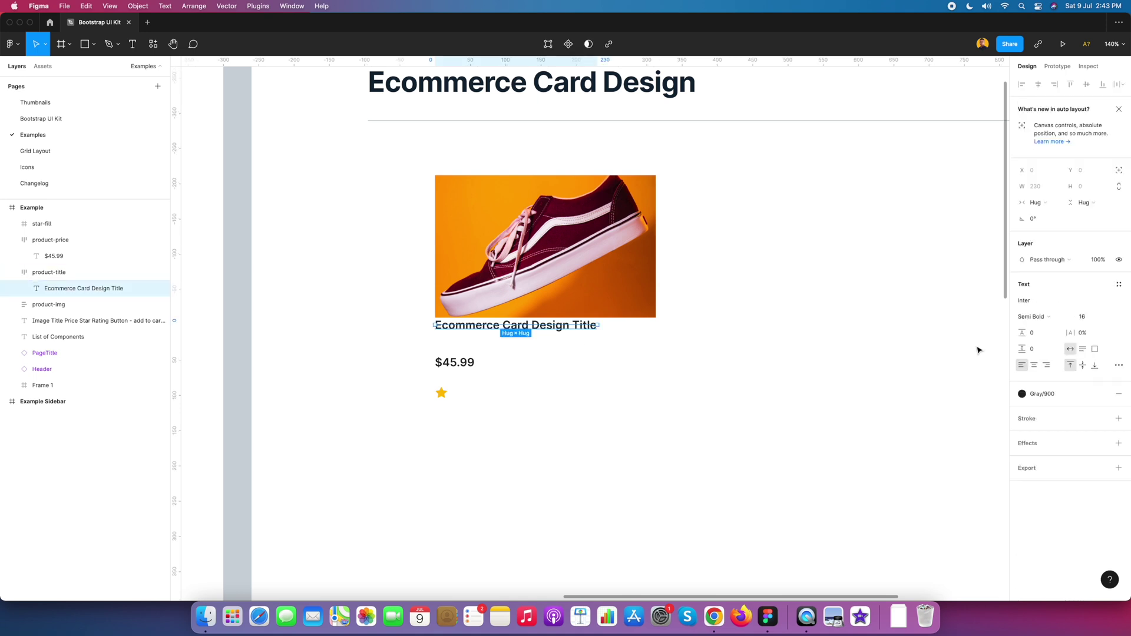
left_click(1040, 338)
key("BackSpace")
key("Tab")
key("Escape")
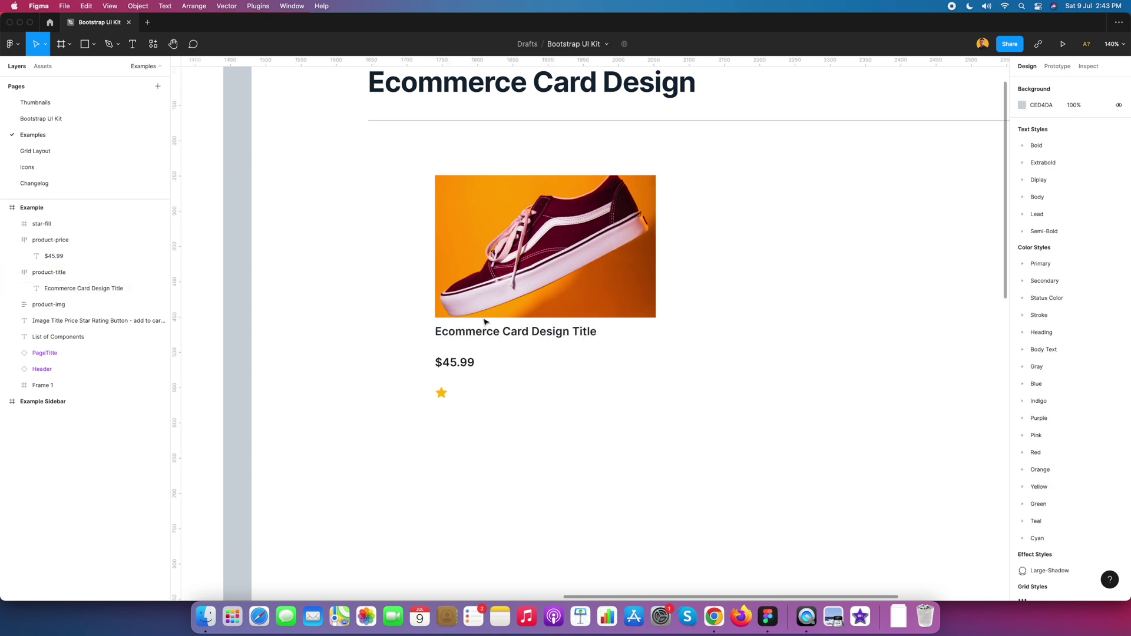
left_click(49, 273)
scroll(516, 383, "left", 2)
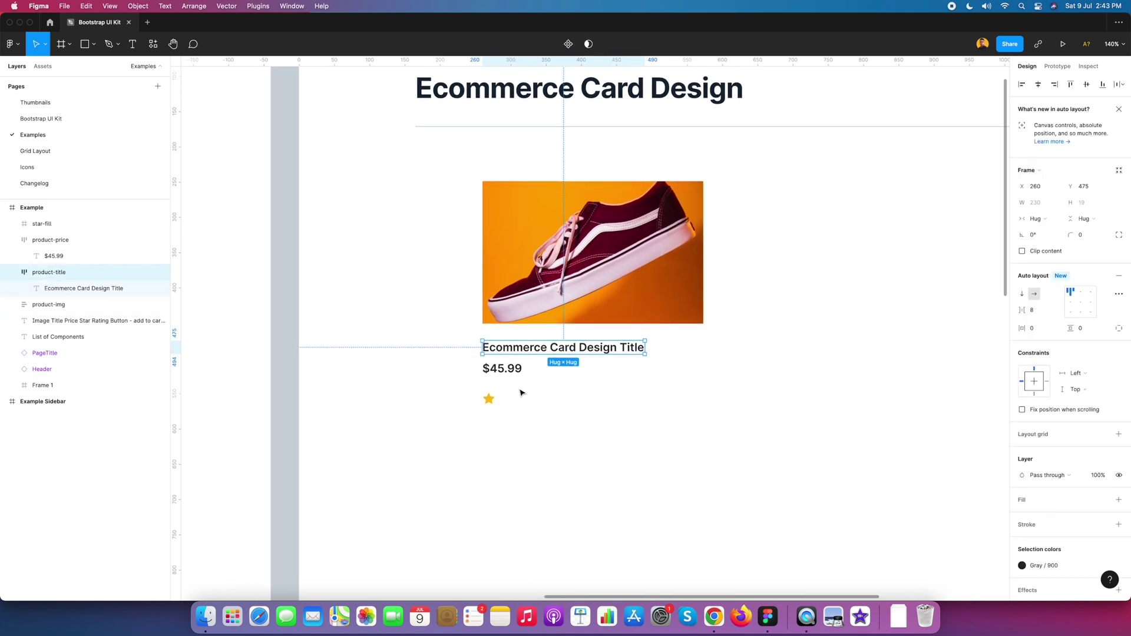
- Duplicate the star icon horizontally to make an evenly spaced row of five stars
left_click(489, 404)
left_click_drag(490, 404, 506, 404)
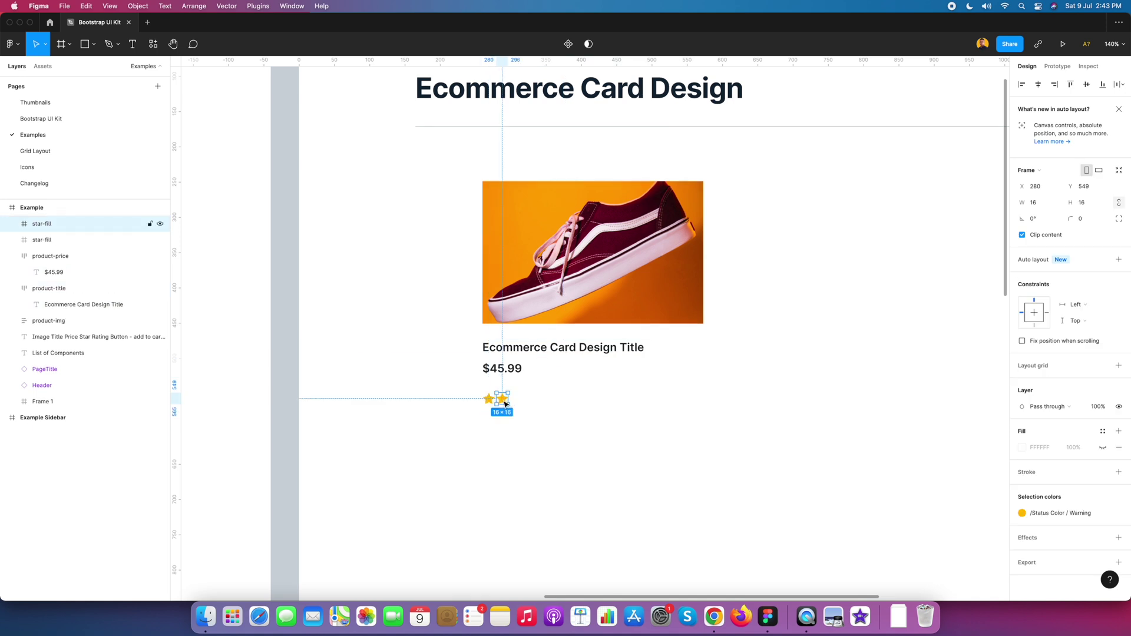
key("super+d")
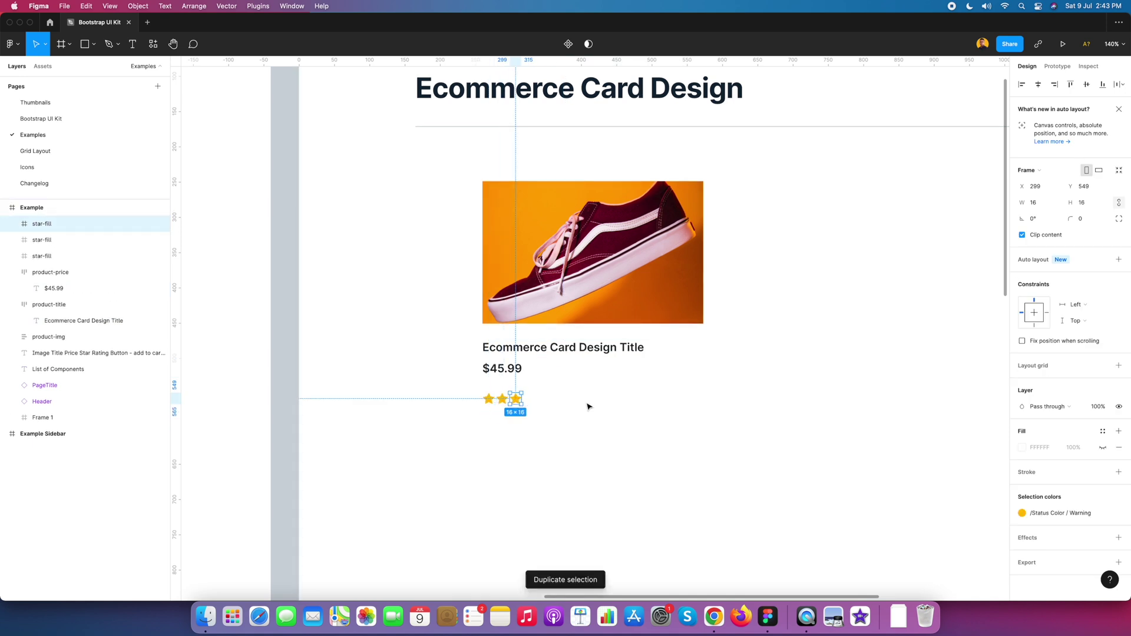
key("super+d")
key("super+d")
- Wrap the five star icons in a frame and rename it product-star
left_click_drag(587, 419, 479, 391)
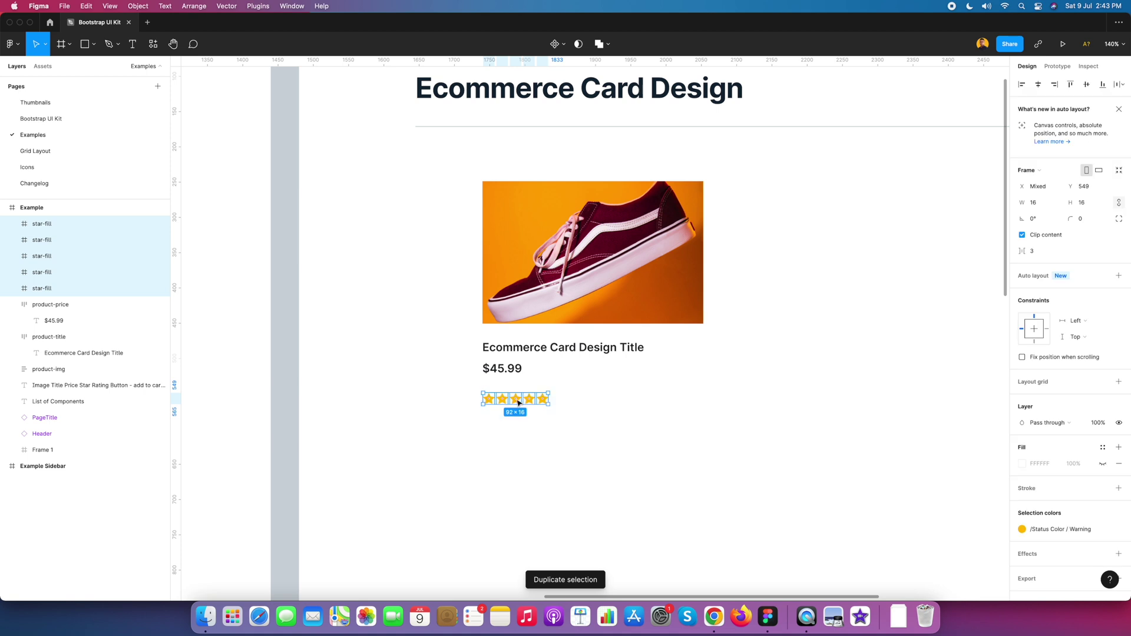
right_click(519, 401)
left_click(567, 417)
key("super+r")
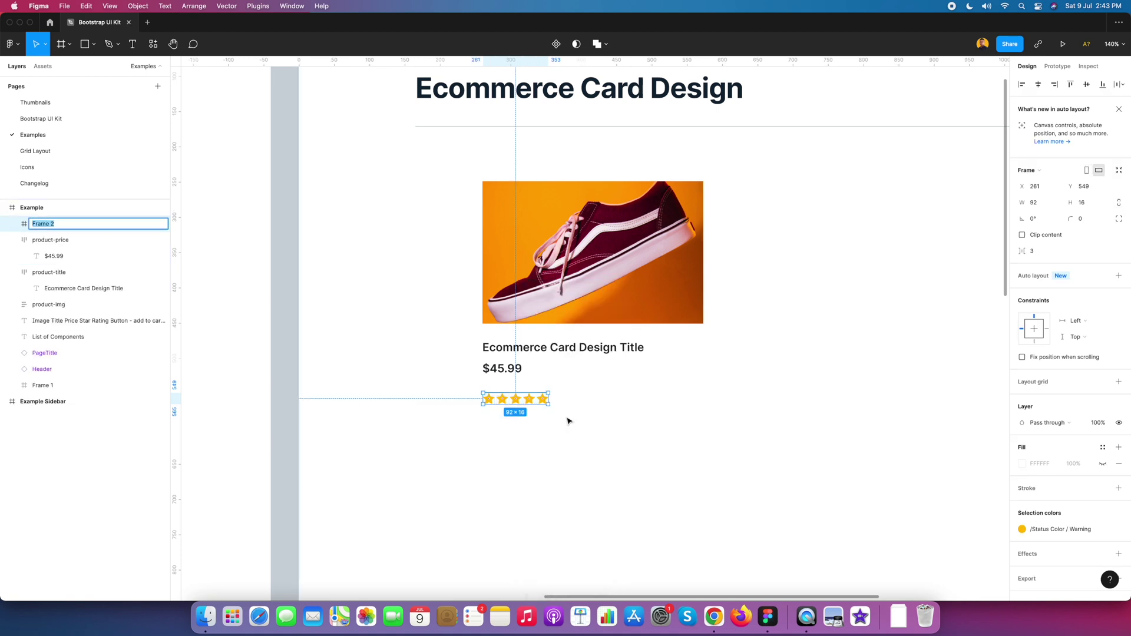
type("product-star")
key("Return")
- Add auto layout to the product-star frame and place it below the price at X 260, Y 540
right_click(547, 402)
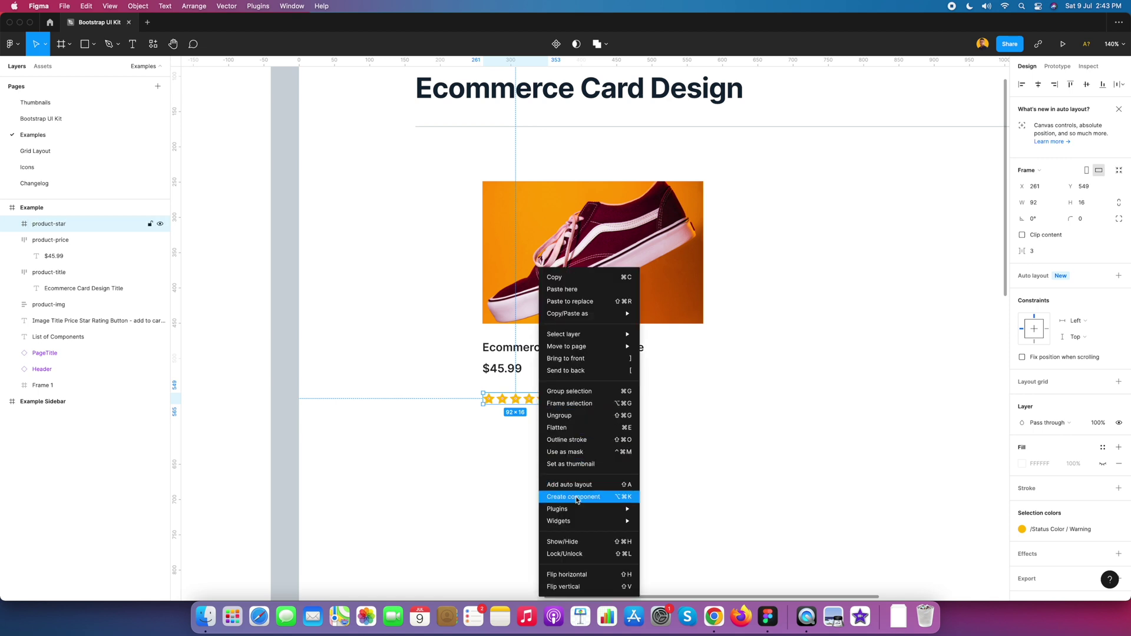
left_click(632, 481)
left_click(703, 440)
scroll(590, 413, "right", 1)
left_click_drag(515, 412, 563, 410)
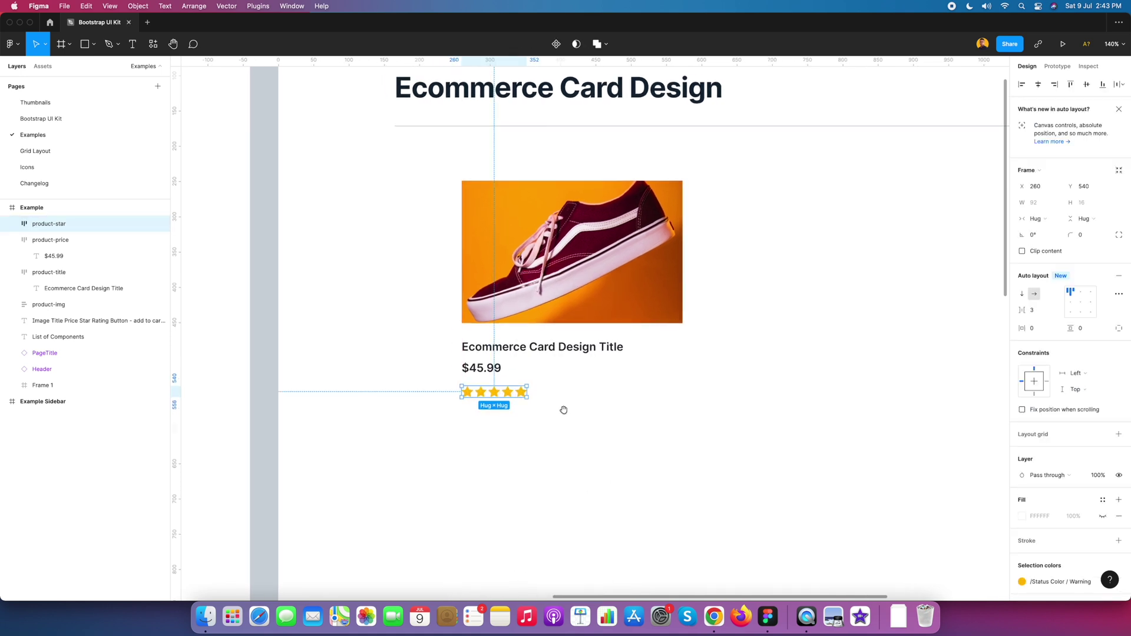
- Insert a Primary Button component below the star rating and change its label to Add To Cart
left_click(41, 66)
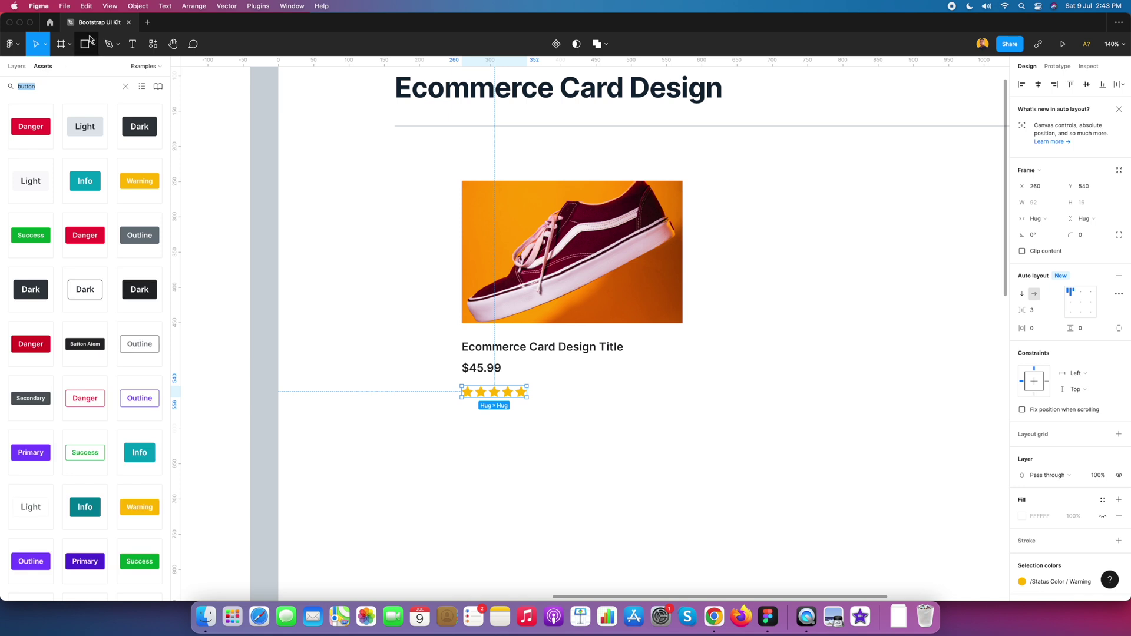
scroll(88, 253, "down", 5)
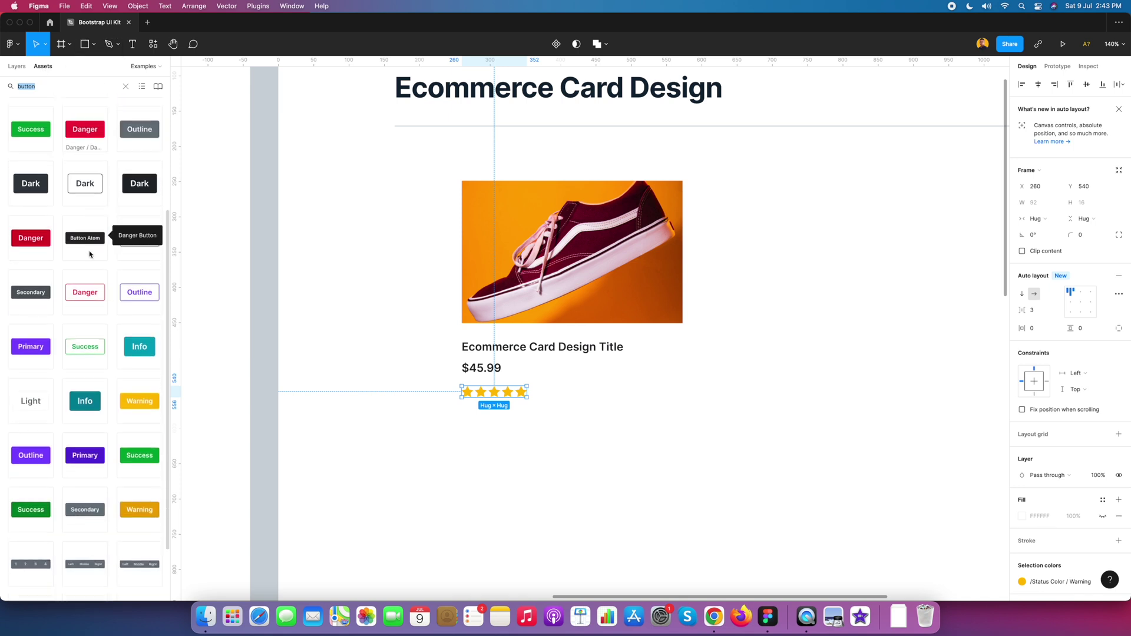
left_click_drag(37, 293, 503, 434)
double_click(502, 433)
type("Add")
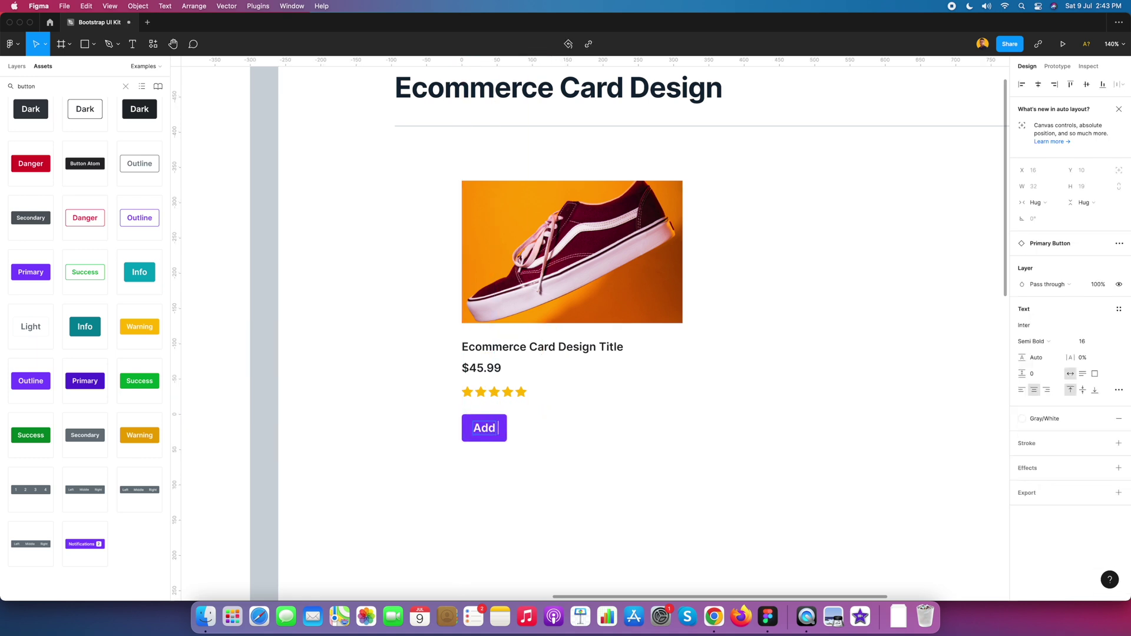
type(" To Cart")
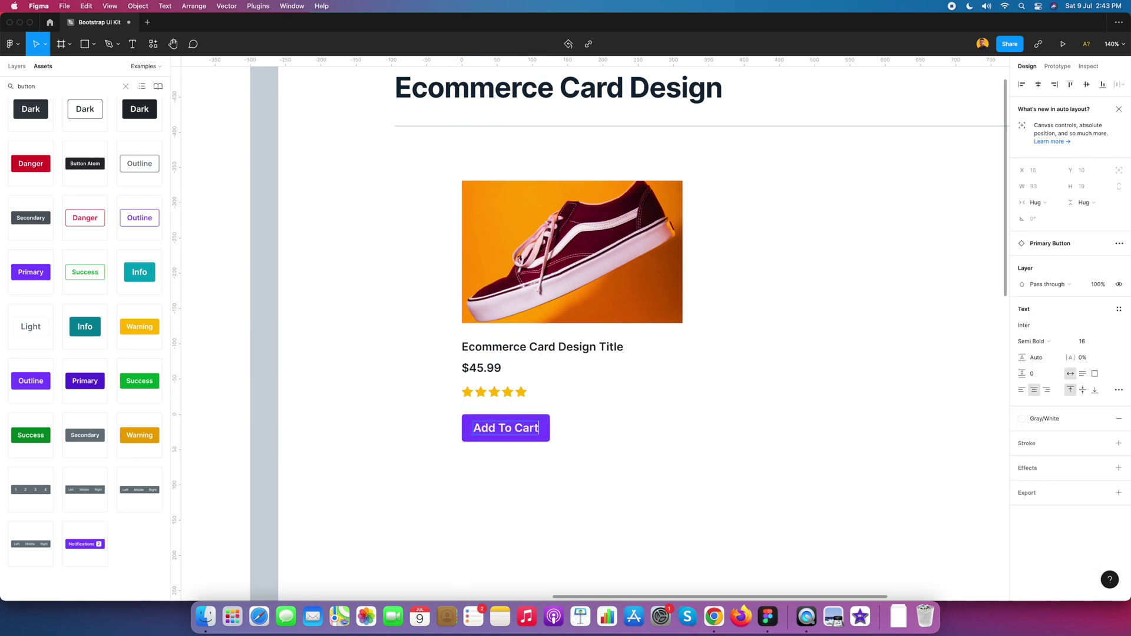
key("Escape")
left_click(705, 371)
scroll(753, 396, "down", 5)
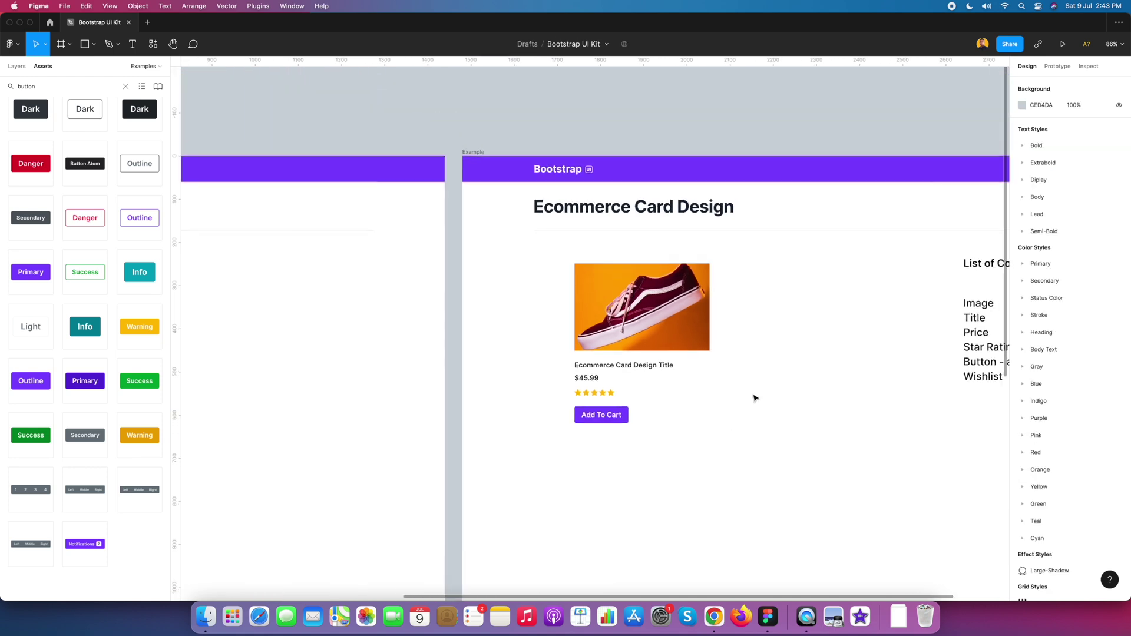
left_click_drag(753, 397, 718, 381)
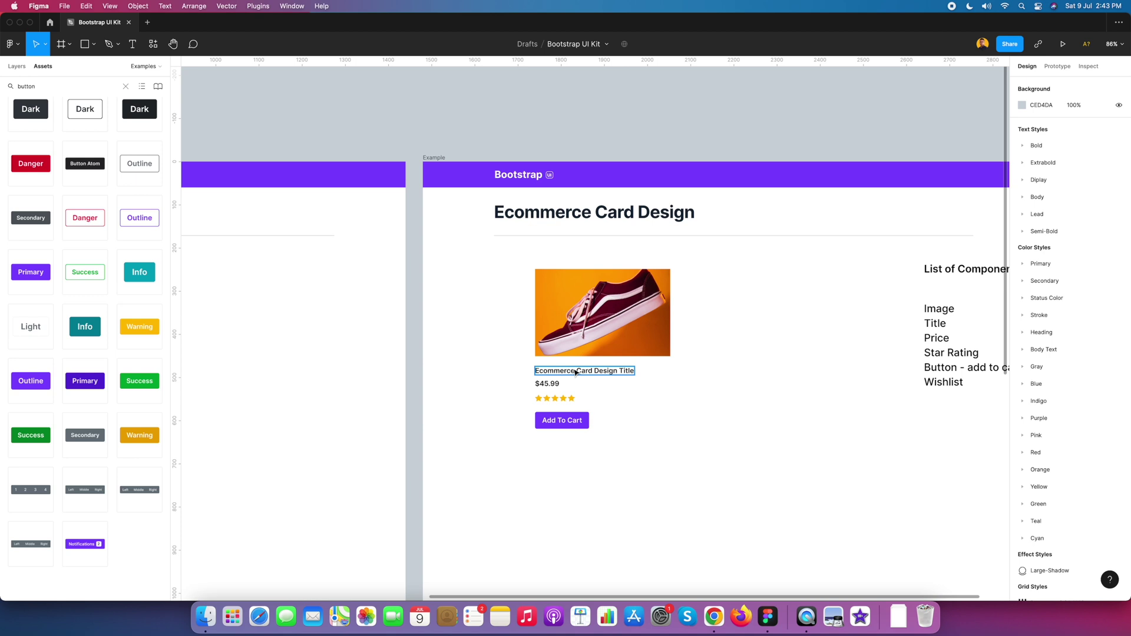
scroll(590, 389, "up", 2)
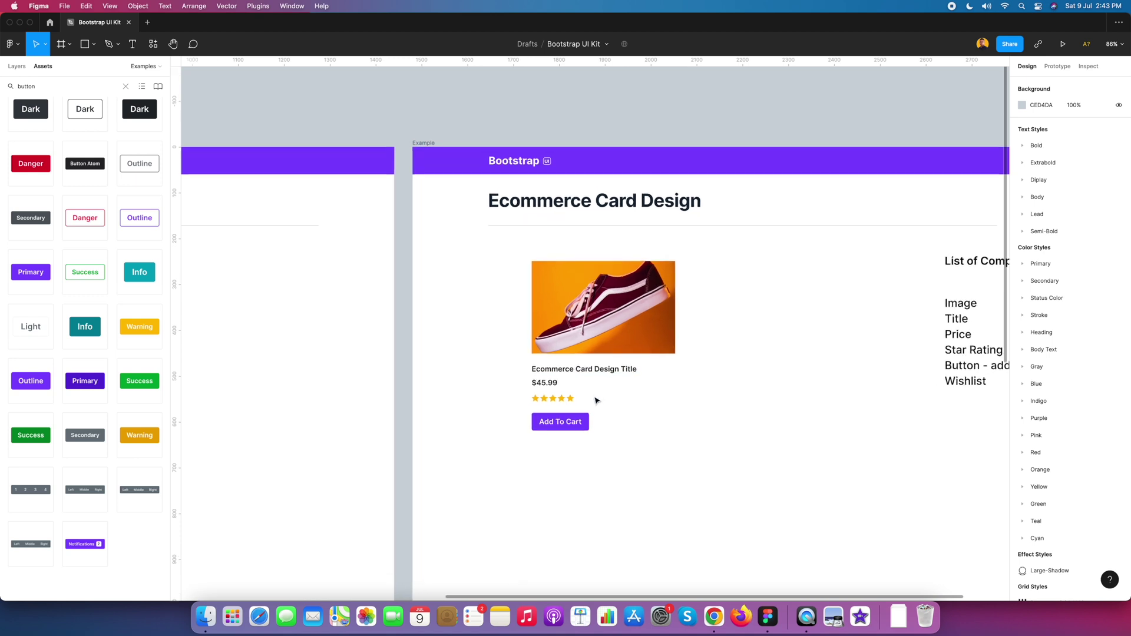
- Copy the outline heart icon from the Icons page and paste it into the Example frame beside the product image at about X 650, Y 413
left_click(16, 66)
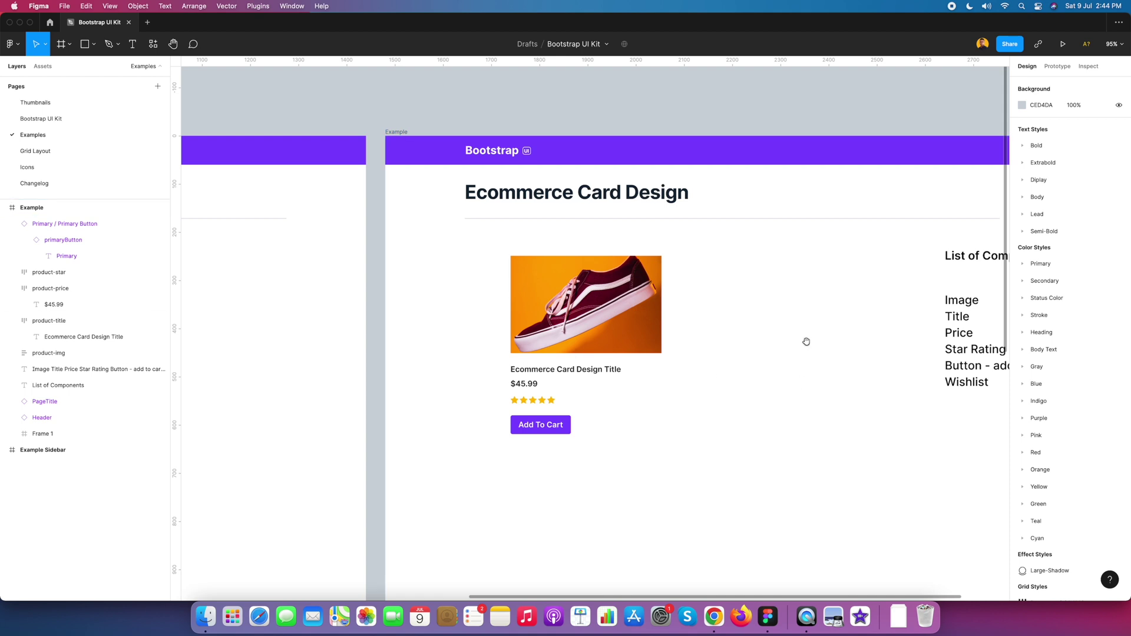
scroll(806, 342, "right", 2)
left_click(44, 168)
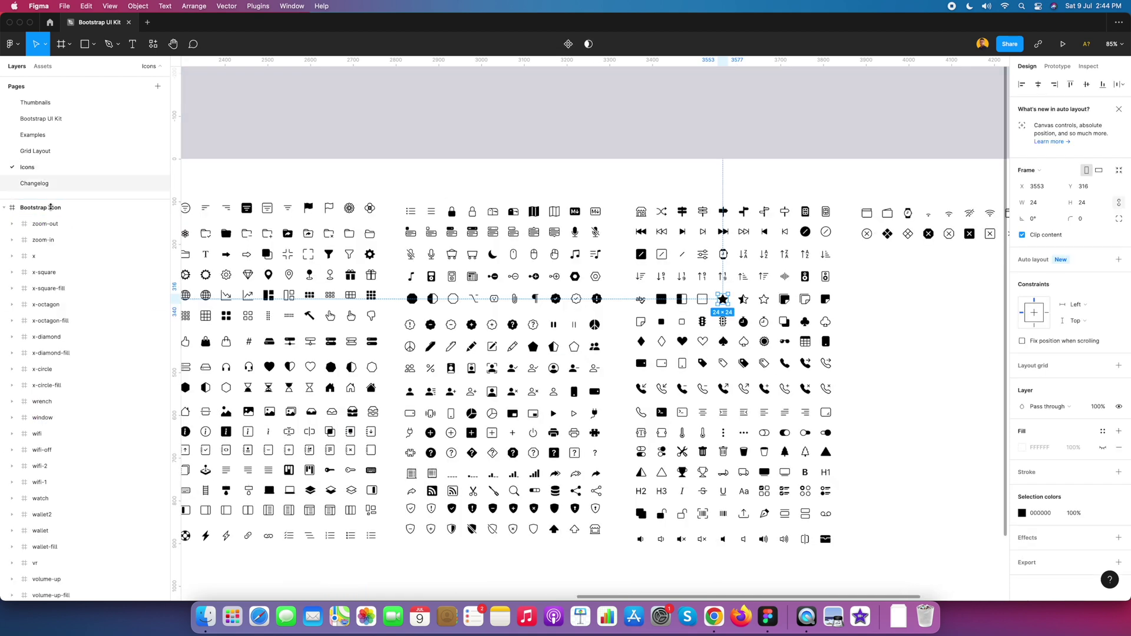
scroll(423, 367, "left", 2)
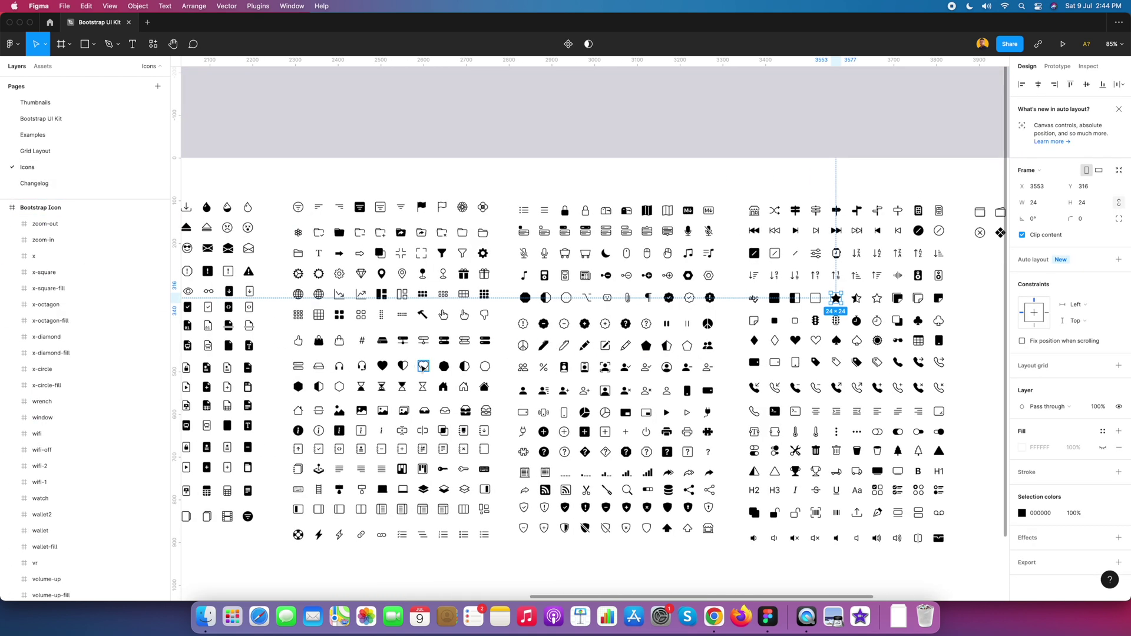
left_click(63, 120)
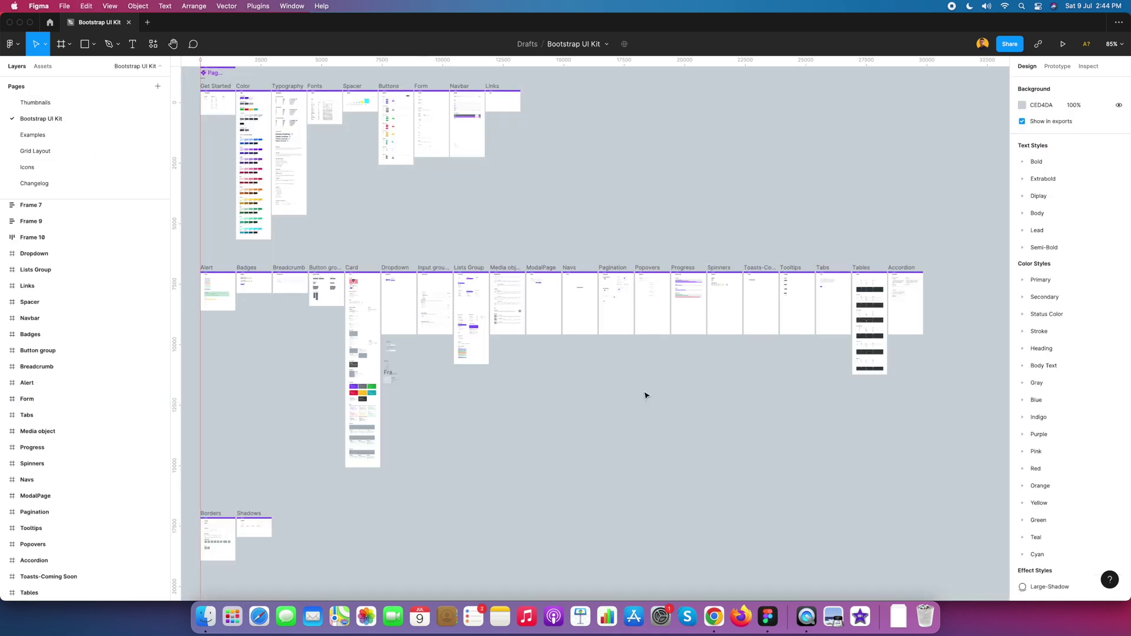
left_click(69, 135)
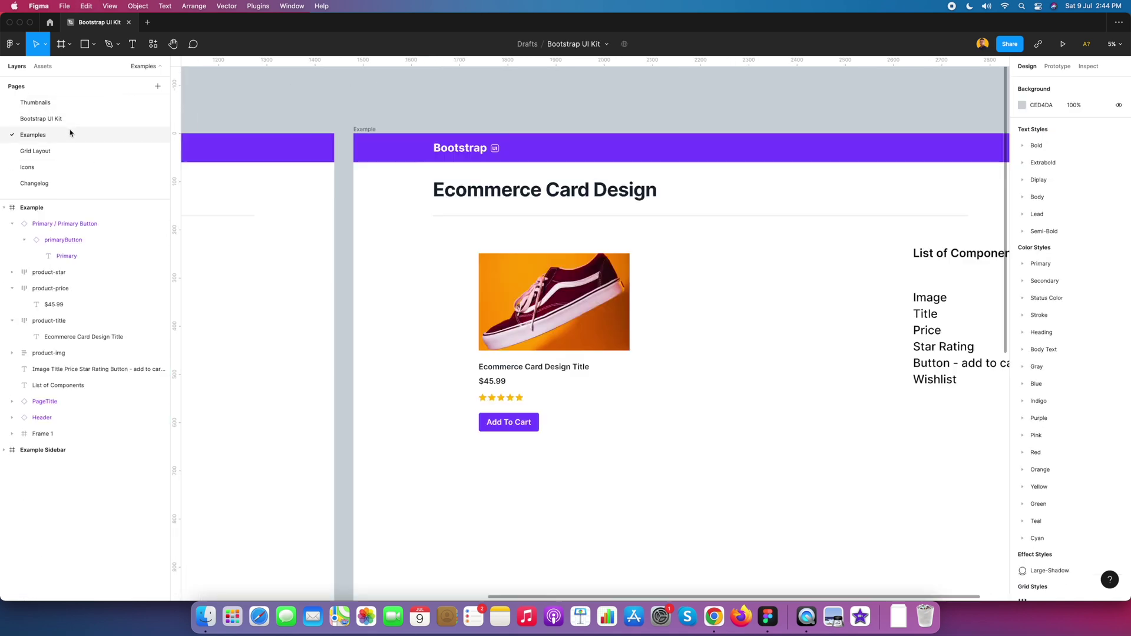
key("super+v")
left_click_drag(592, 330, 671, 342)
- Lock the heart icon's proportions and scale it to 16 × 16
left_click(1119, 202)
left_click(1082, 203)
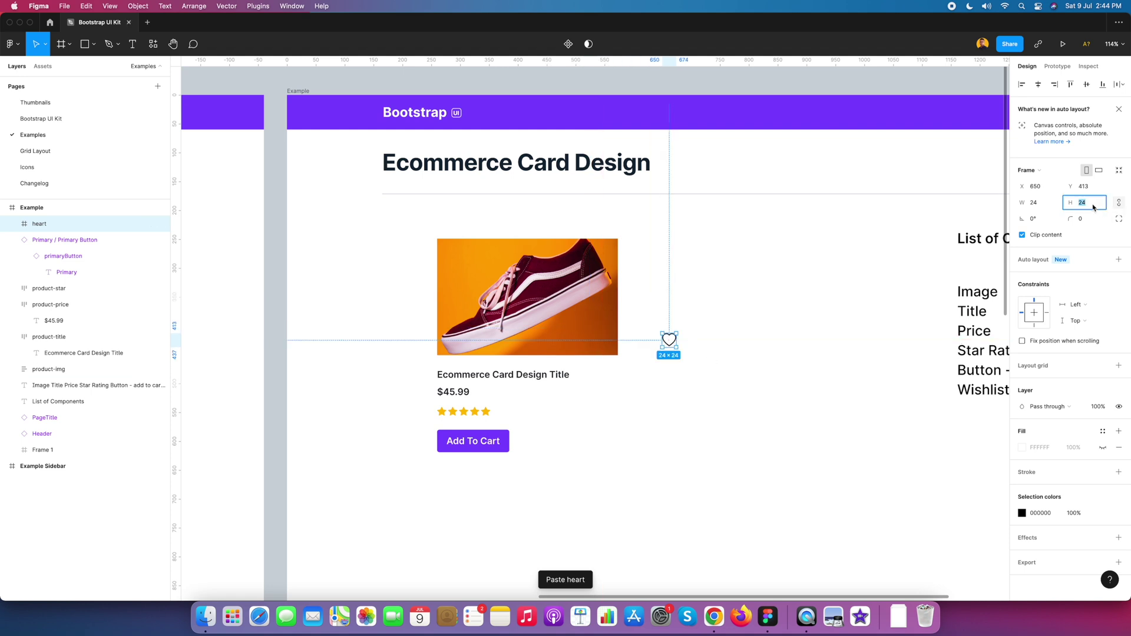
type("16")
key("Return")
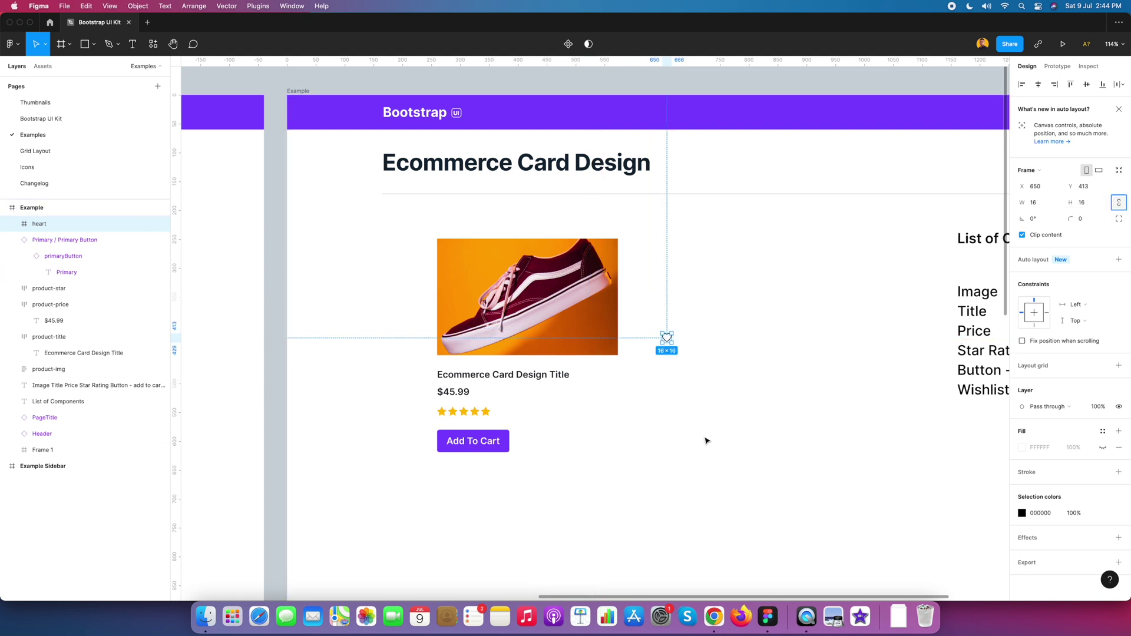
- Wrap the heart icon in a frame and rename it wishlist
right_click(670, 340)
left_click(707, 398)
key("super+r")
type("Wi")
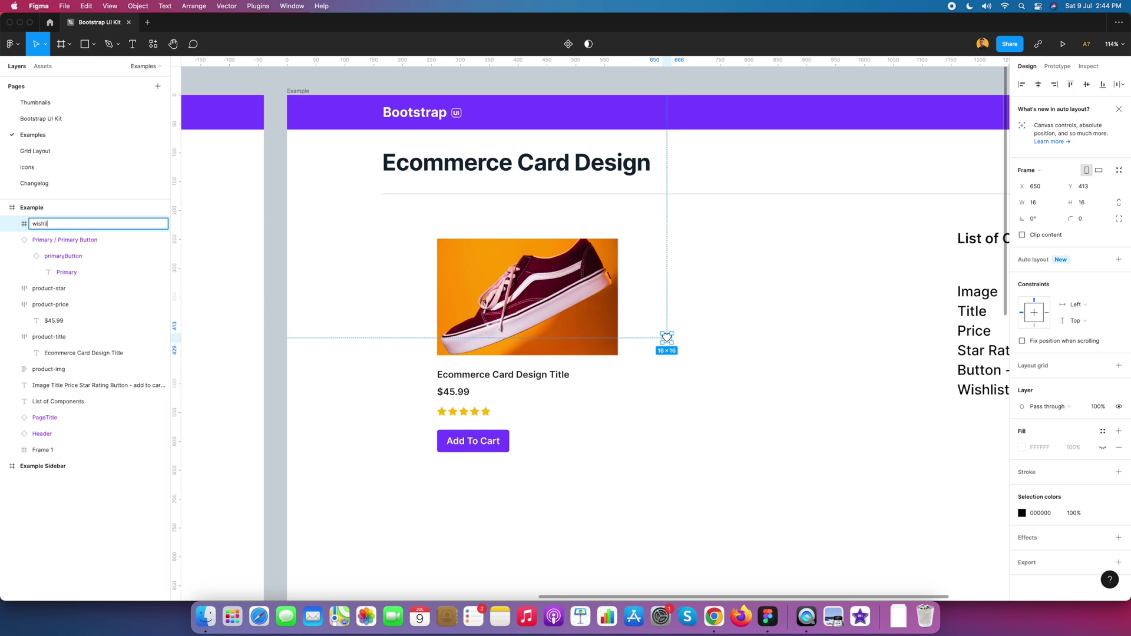
type("shlist")
key("Return")
- Apply the Gray / 900 color style to the wishlist heart icon
left_click(662, 353)
left_click(667, 338)
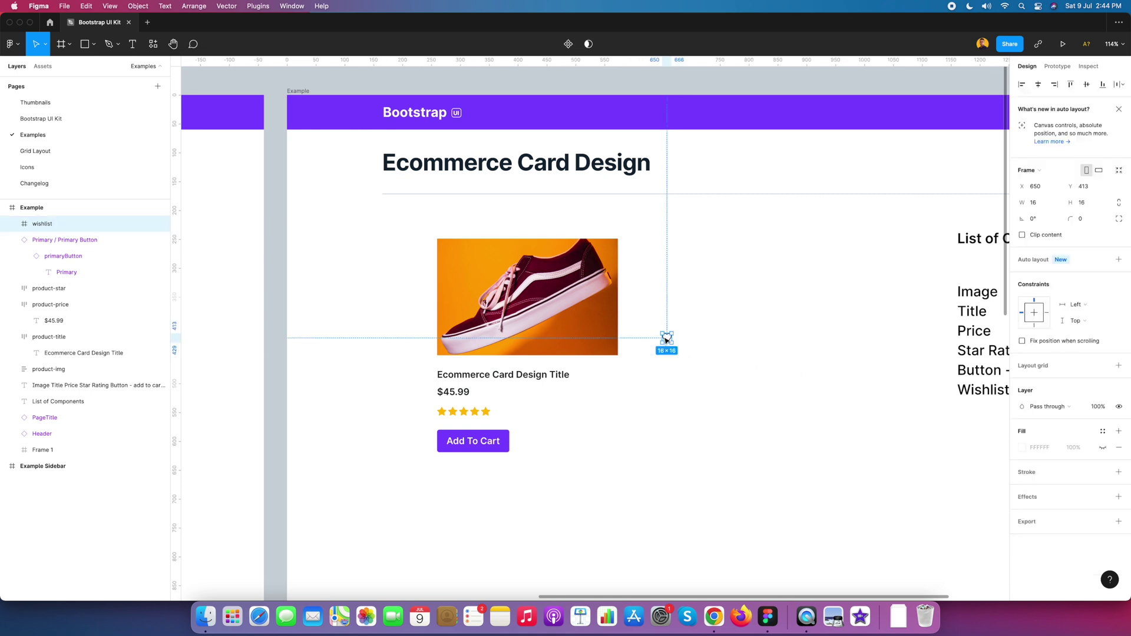
left_click(1118, 514)
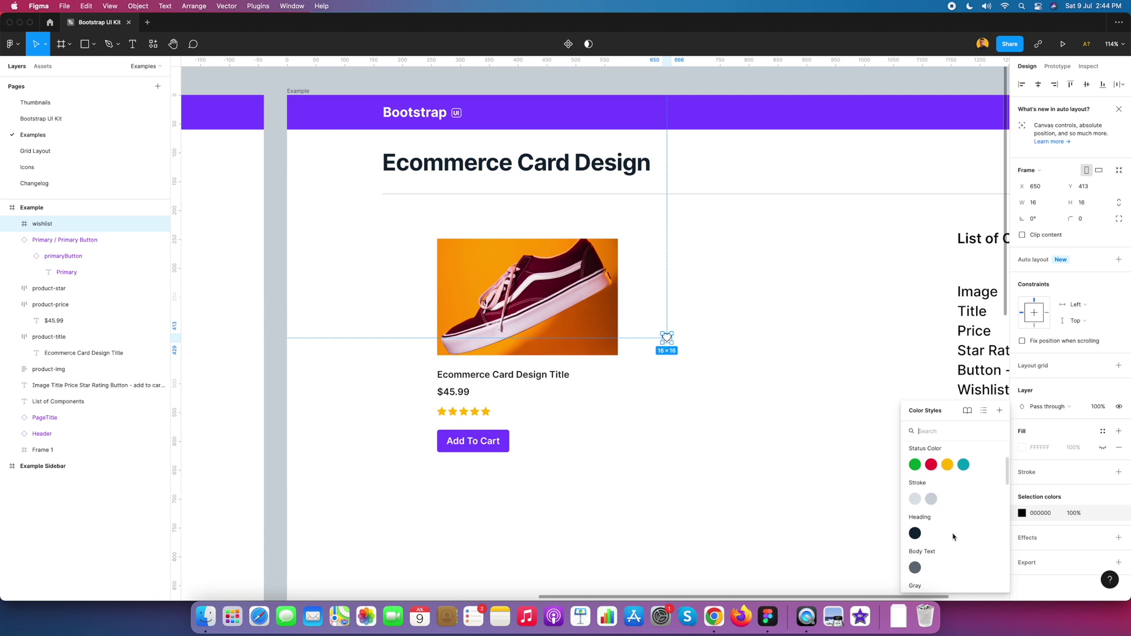
scroll(947, 518, "down", 2)
left_click(950, 522)
left_click(684, 366)
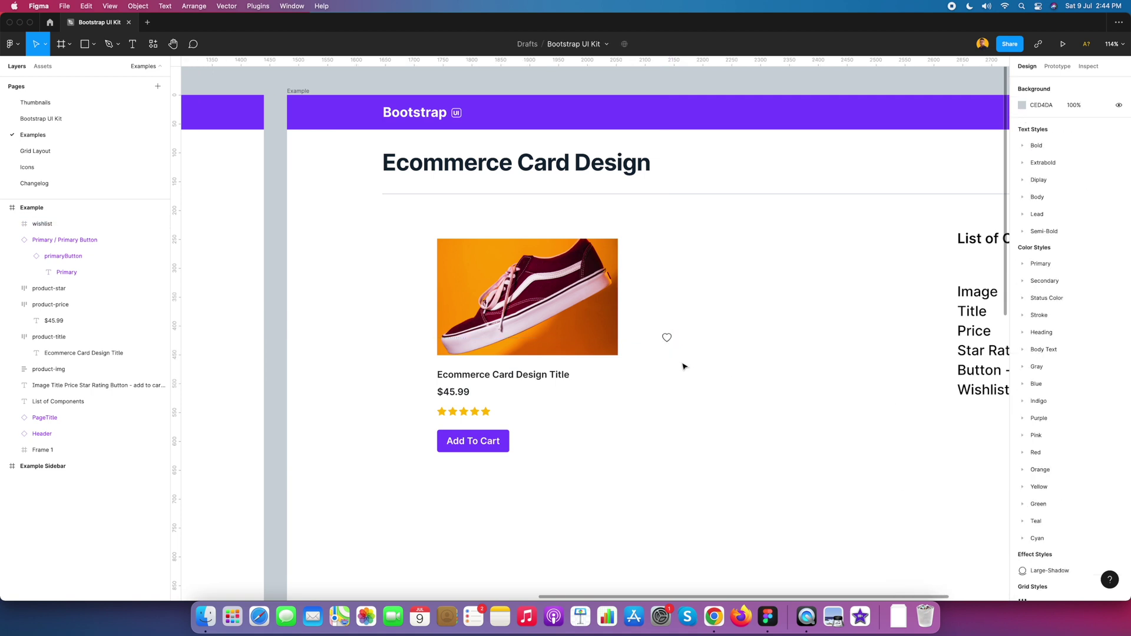
- Add auto layout to the wishlist frame and move it farther from the product image to about X 895, Y 401
right_click(667, 339)
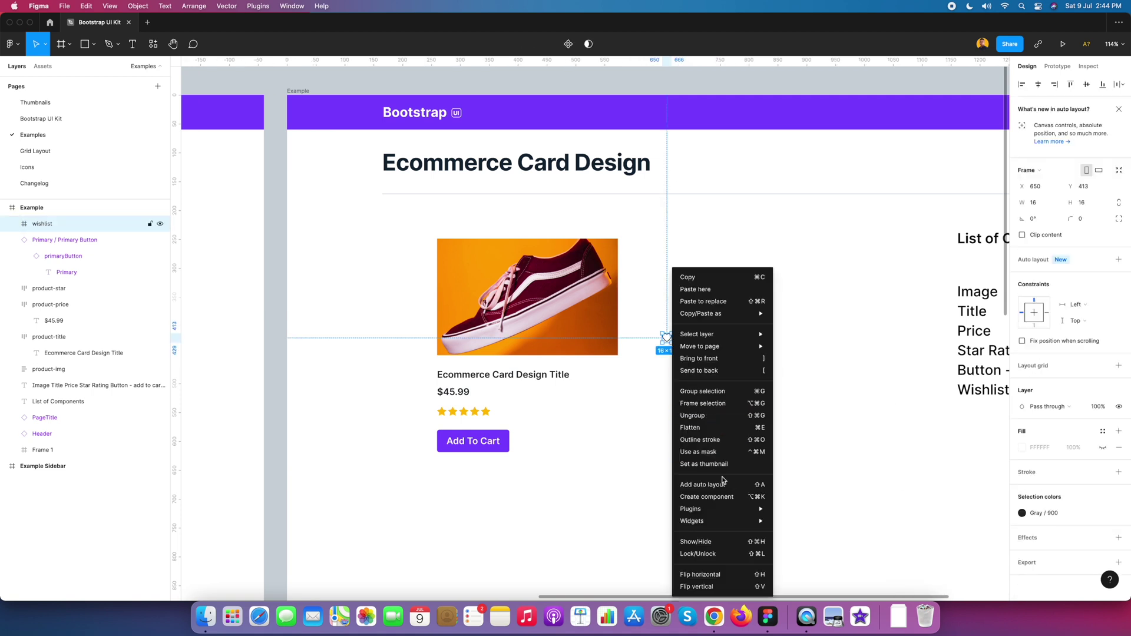
left_click(702, 484)
left_click(674, 385)
left_click_drag(674, 385, 697, 362)
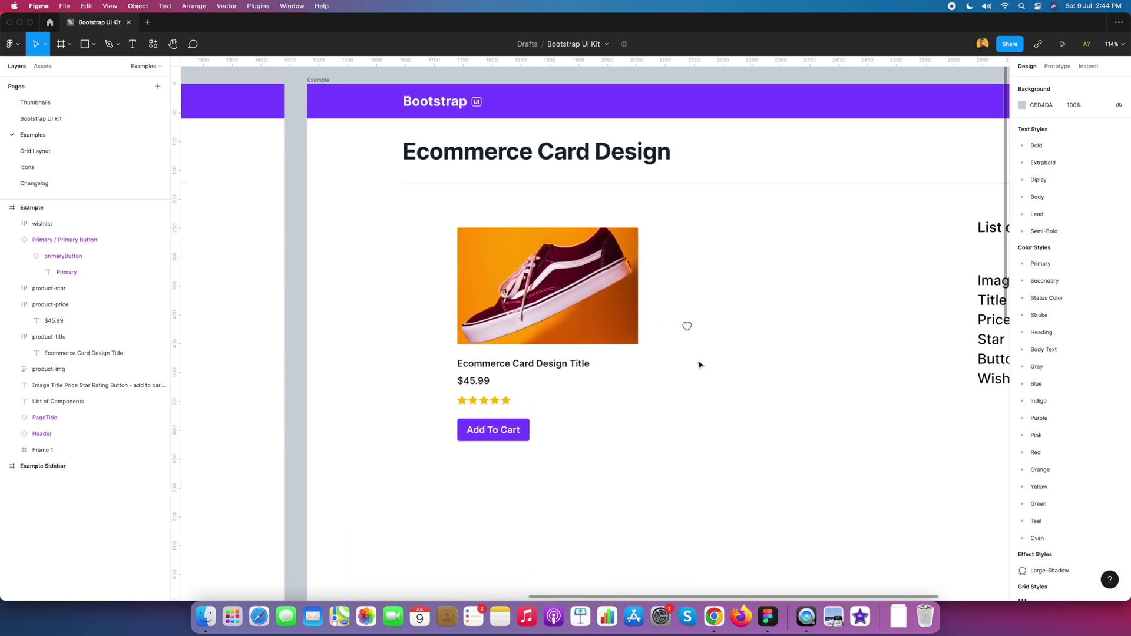
scroll(700, 366, "right", 5)
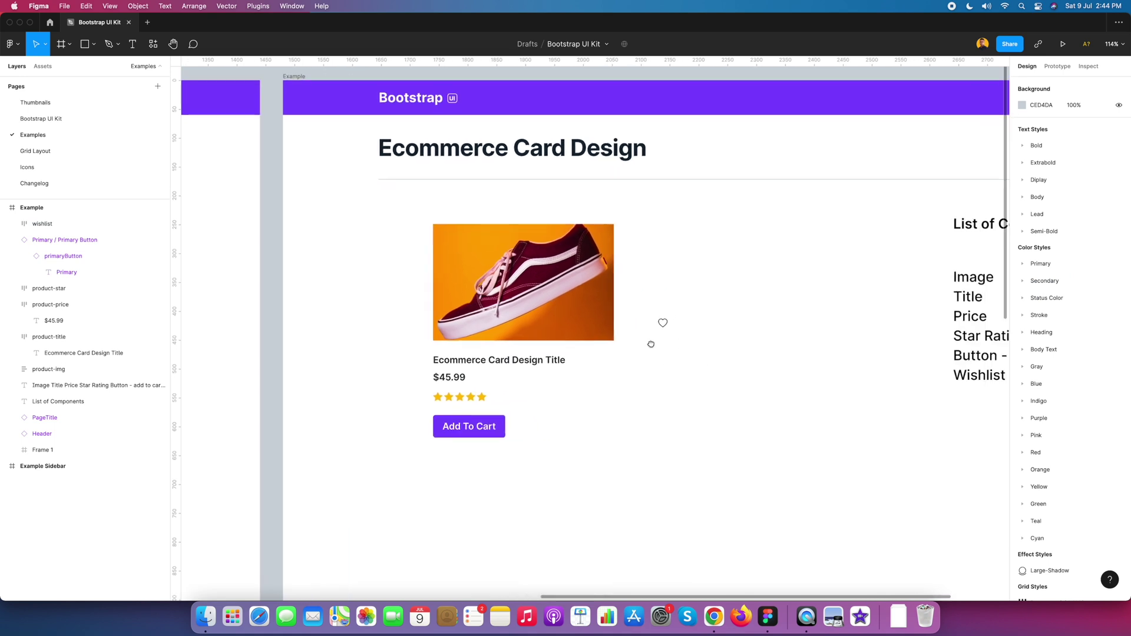
left_click_drag(589, 315, 733, 308)
scroll(733, 309, "down", 5)
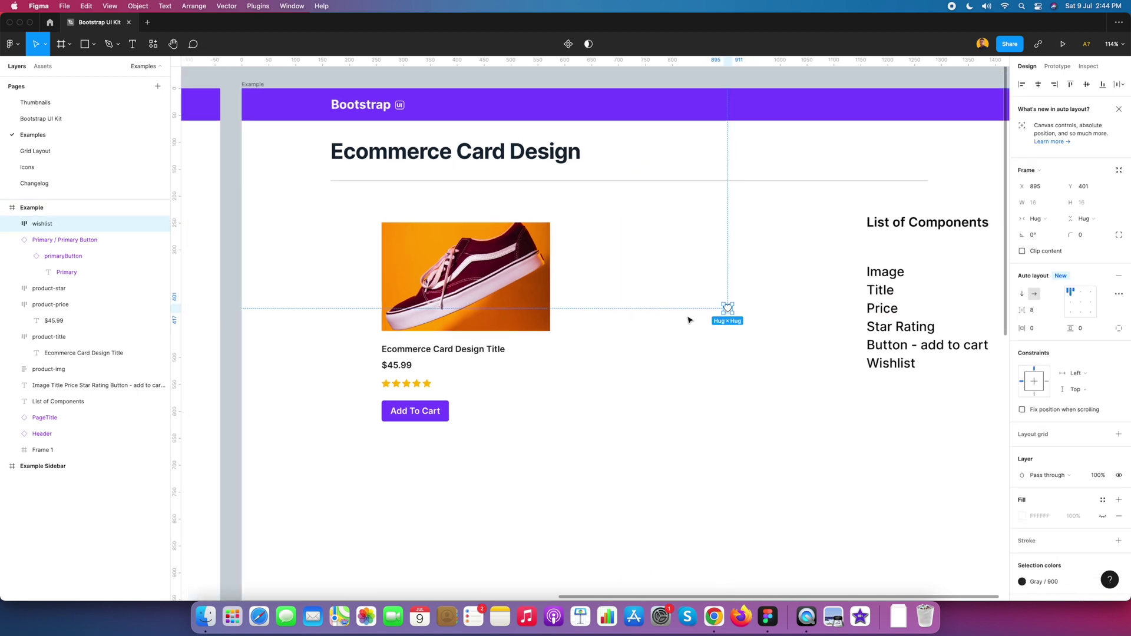
scroll(647, 333, "up", 4)
- Combine the product image, title, price, star rating and Add To Cart button into one vertical auto layout frame
left_click_drag(430, 279, 650, 390)
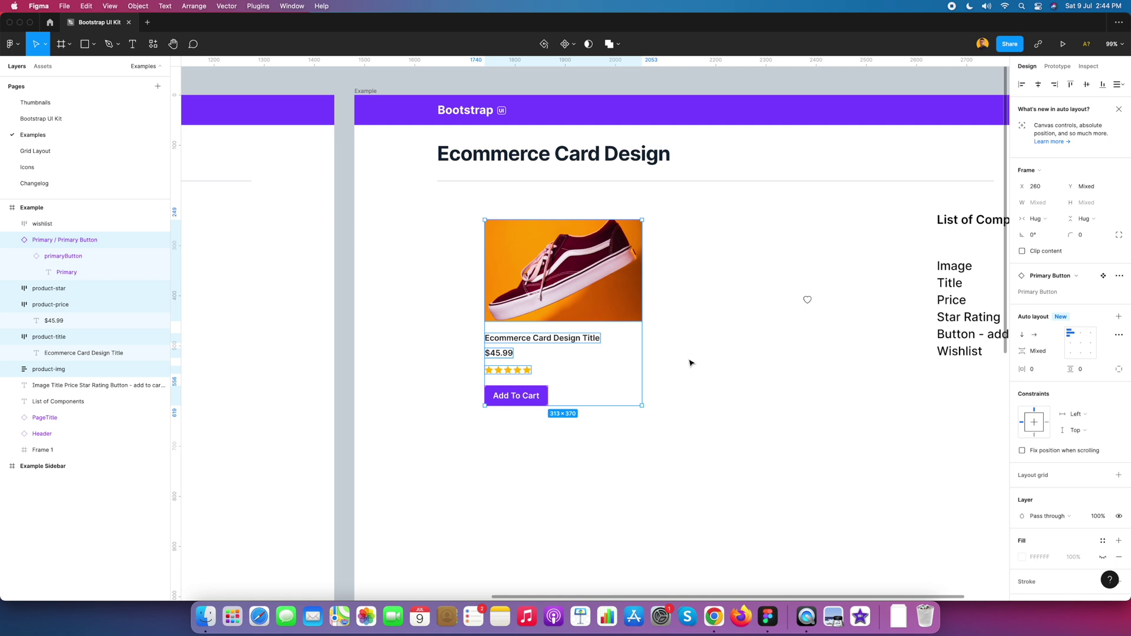
left_click_drag(445, 293, 616, 433)
scroll(659, 384, "up", 2)
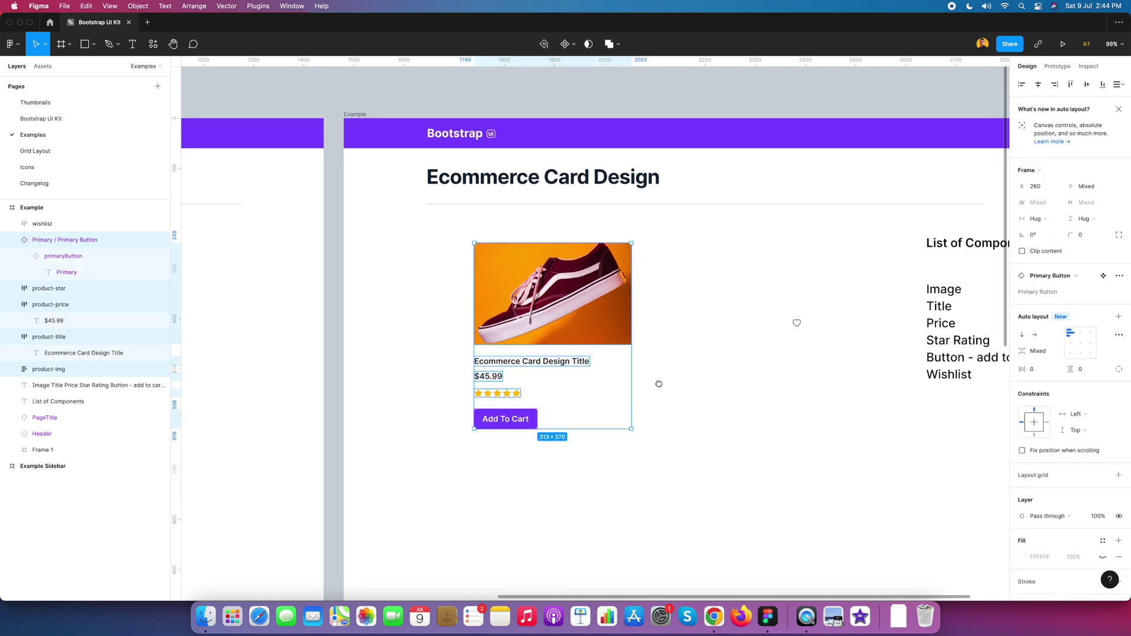
left_click(659, 383)
left_click_drag(376, 312, 588, 465)
right_click(554, 319)
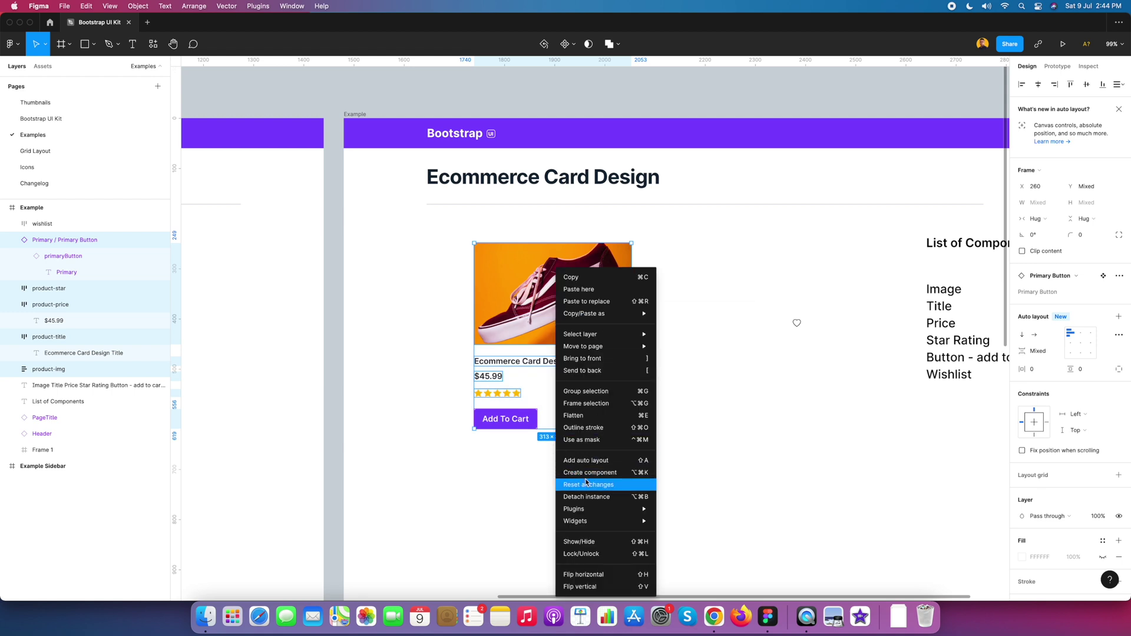
left_click(588, 461)
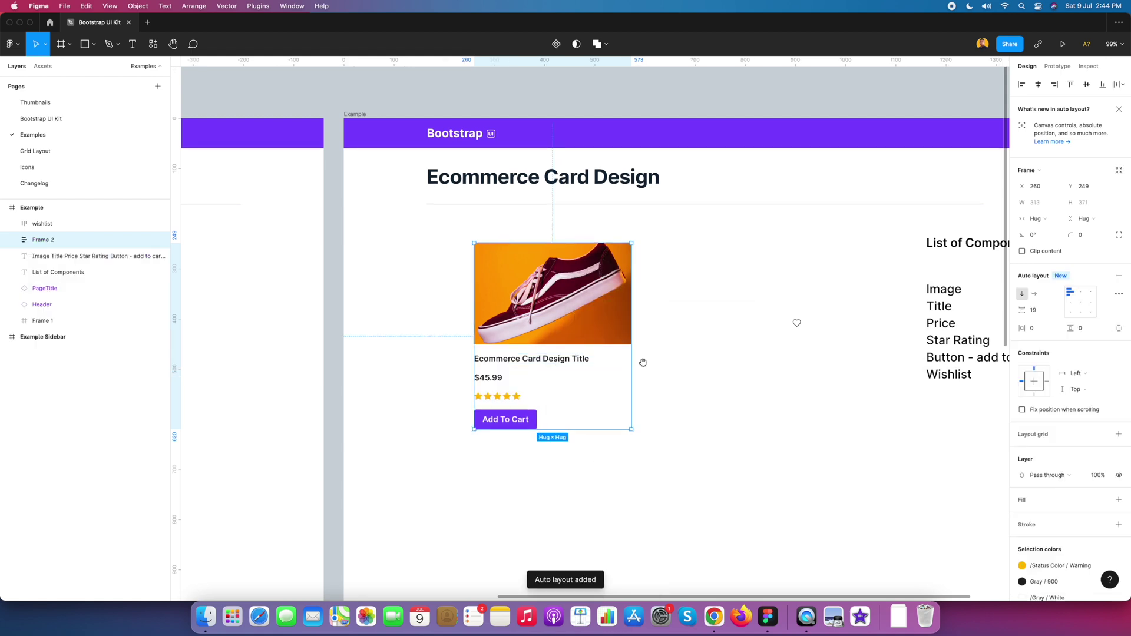
left_click_drag(640, 358, 655, 389)
- Rename the new auto layout frame as ecommerce-card
left_click(12, 240)
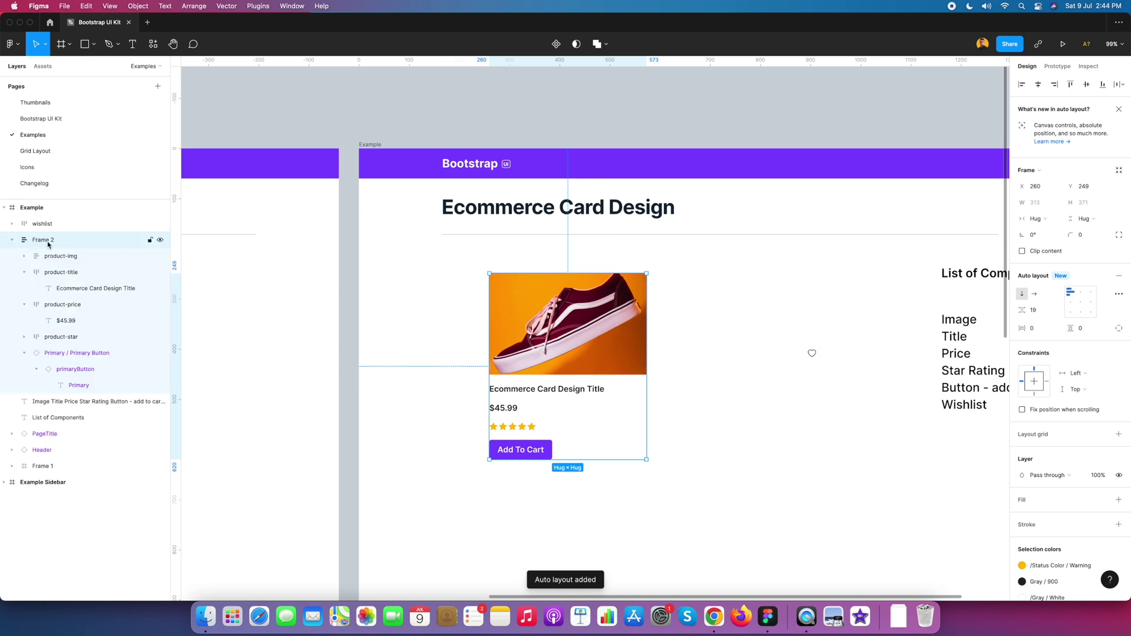
double_click(49, 241)
type("ecomme")
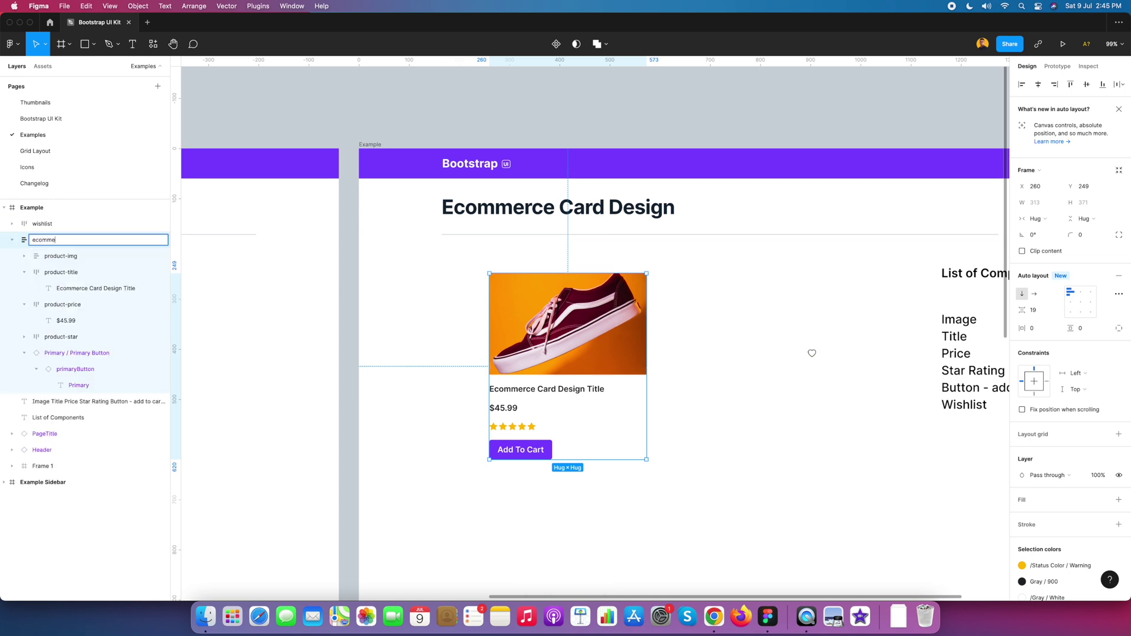
type("rce-card")
key("Return")
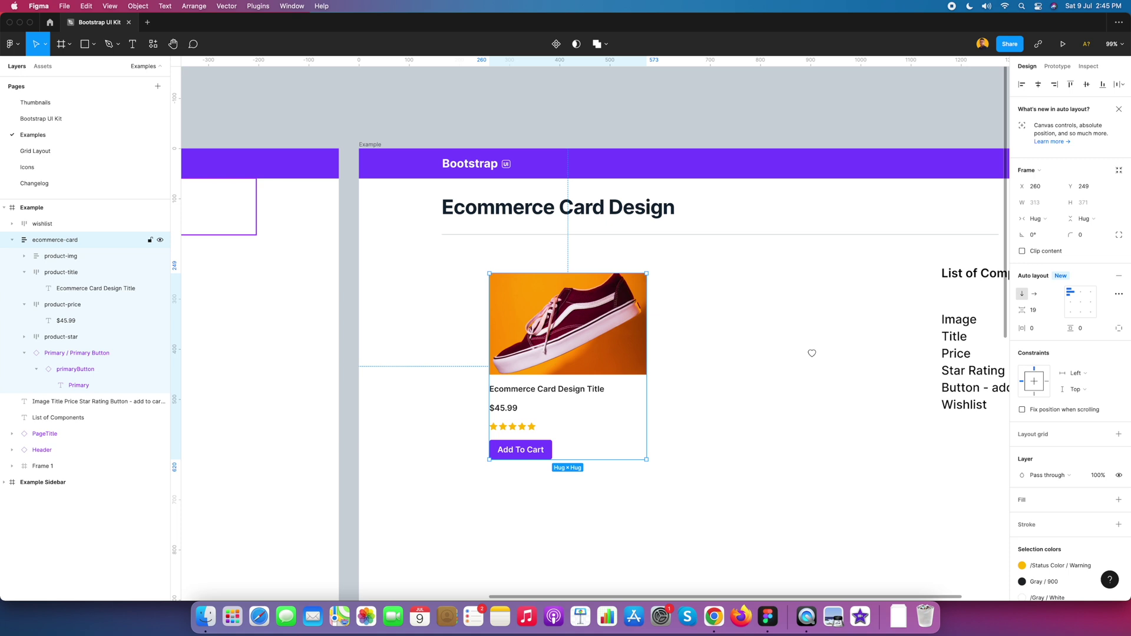
left_click(752, 410)
- Try to shrink the ecommerce-card frame to about 291 × 332
left_click(644, 455)
mouse_move(647, 460)
left_mouse_down()
mouse_move(687, 475)
mouse_move(601, 466)
mouse_move(677, 499)
mouse_move(677, 472)
mouse_move(635, 440)
left_mouse_up()
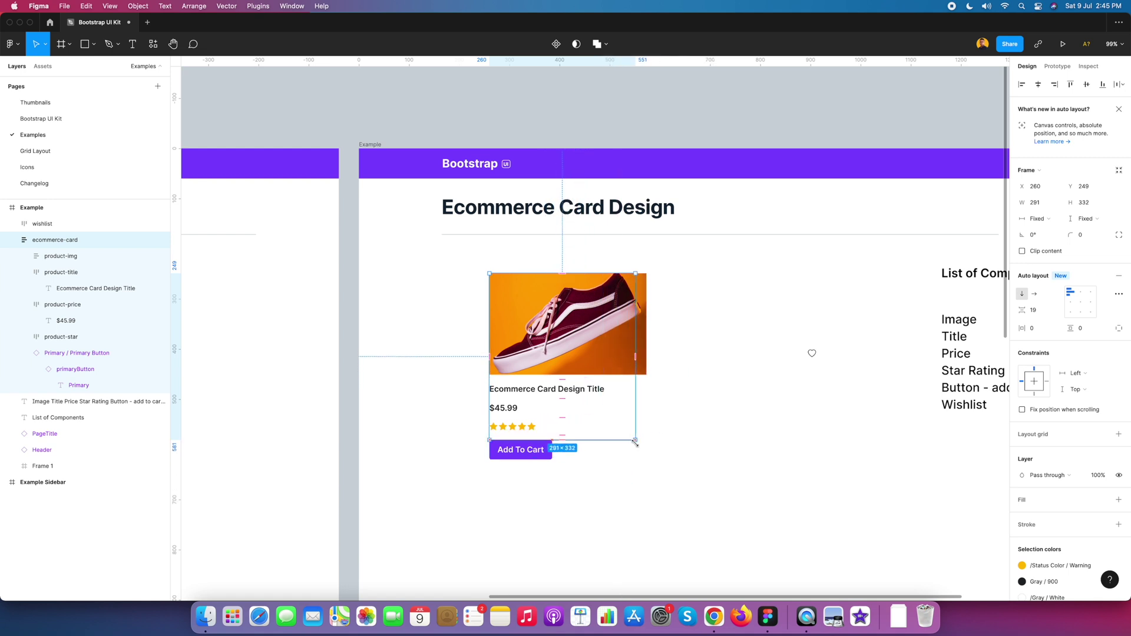
left_click(718, 412)
- Set the product-image layer's width and height to Fill container inside product-img
left_click(602, 357)
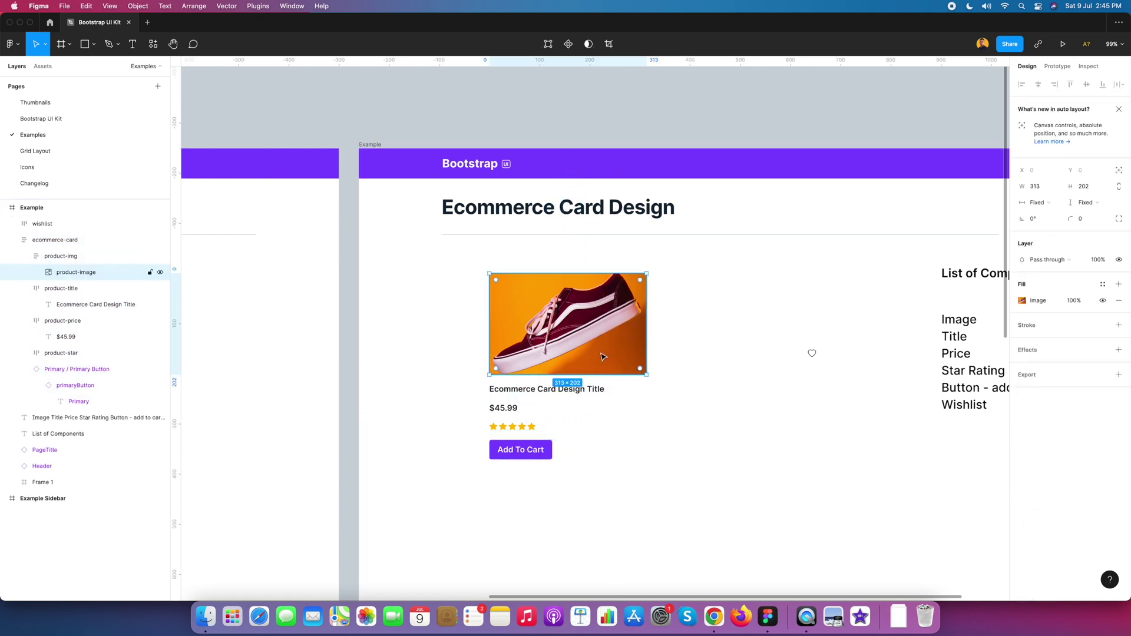
left_click(702, 333)
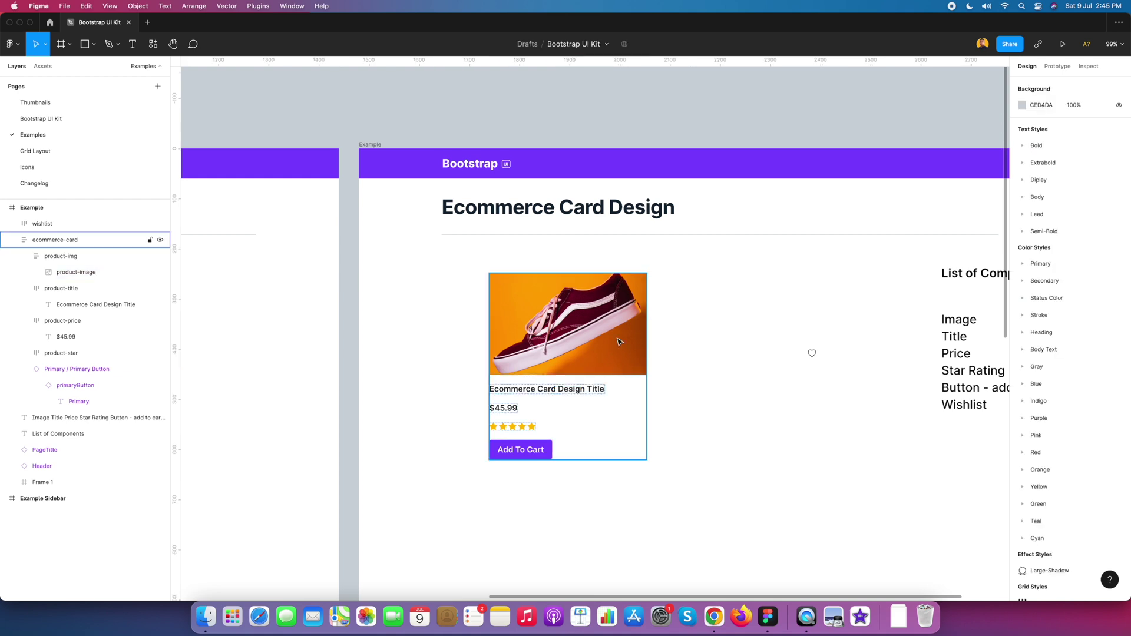
left_click(32, 263)
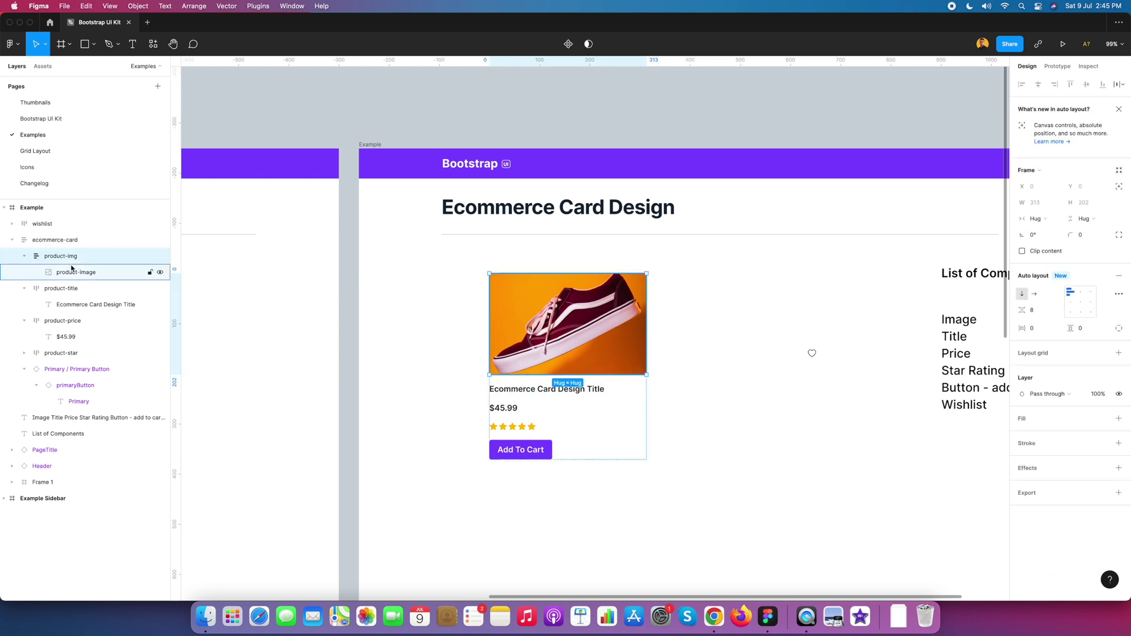
left_click(114, 274)
left_click(1055, 203)
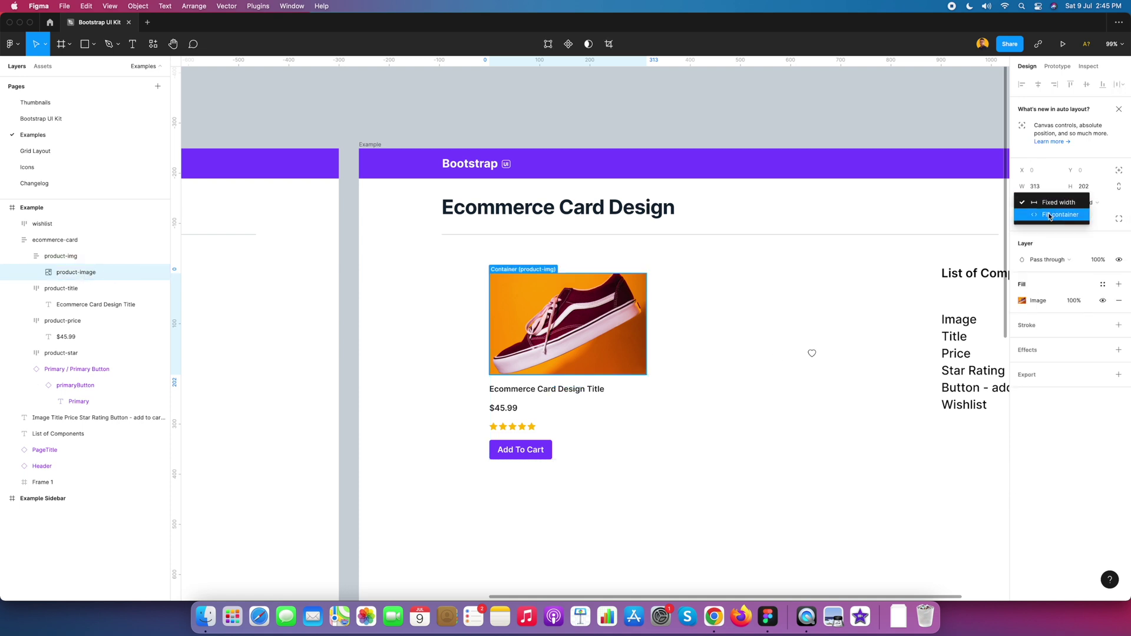
left_click(1052, 218)
left_click(1094, 207)
left_click(1094, 216)
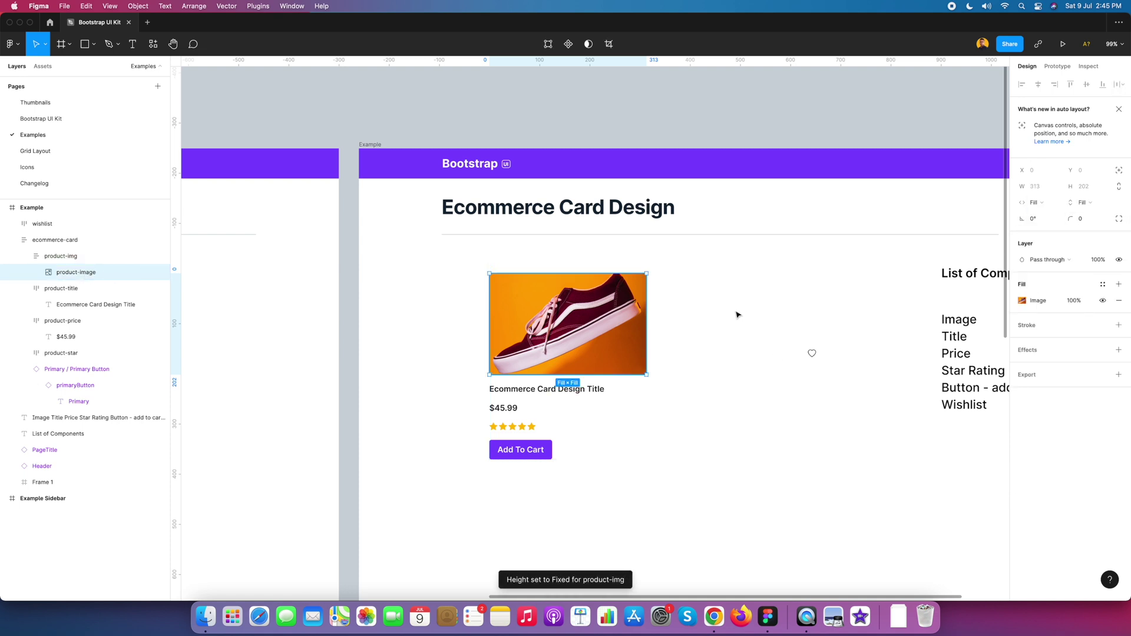
left_click(739, 314)
- Set the product-img frame's width and height to Fill container inside ecommerce-card
left_click(557, 314)
mouse_move(647, 461)
left_mouse_down()
mouse_move(717, 469)
mouse_move(647, 460)
left_mouse_up()
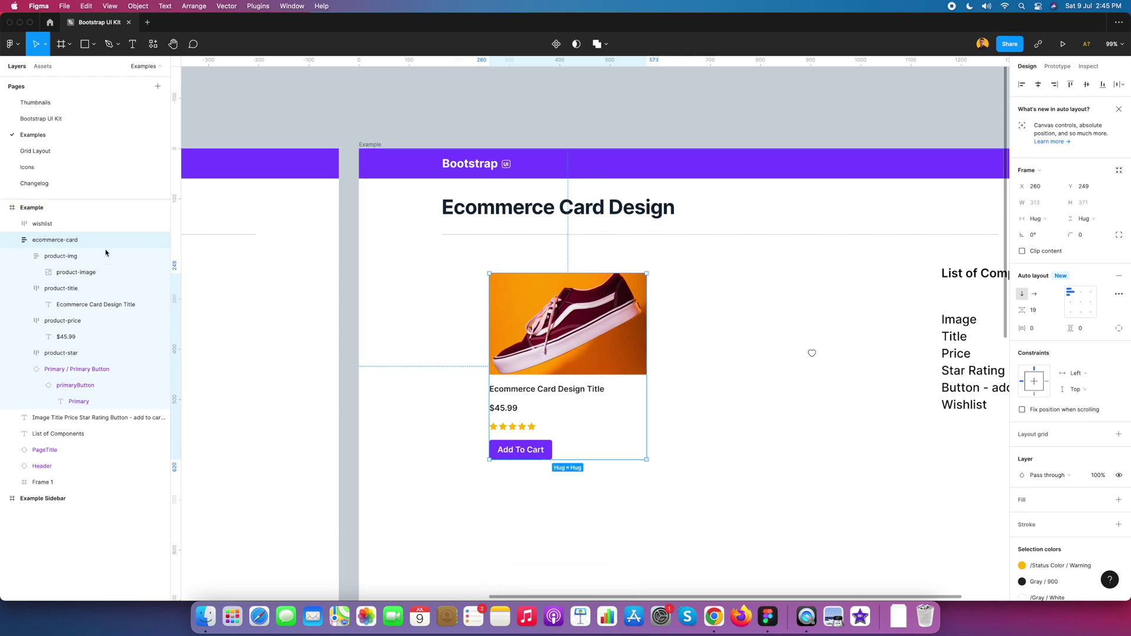
left_click(73, 258)
left_click(1040, 219)
left_click(1046, 240)
left_click(1084, 220)
left_click(1089, 239)
- Resize the ecommerce-card frame to about 299 × 324
left_click(55, 240)
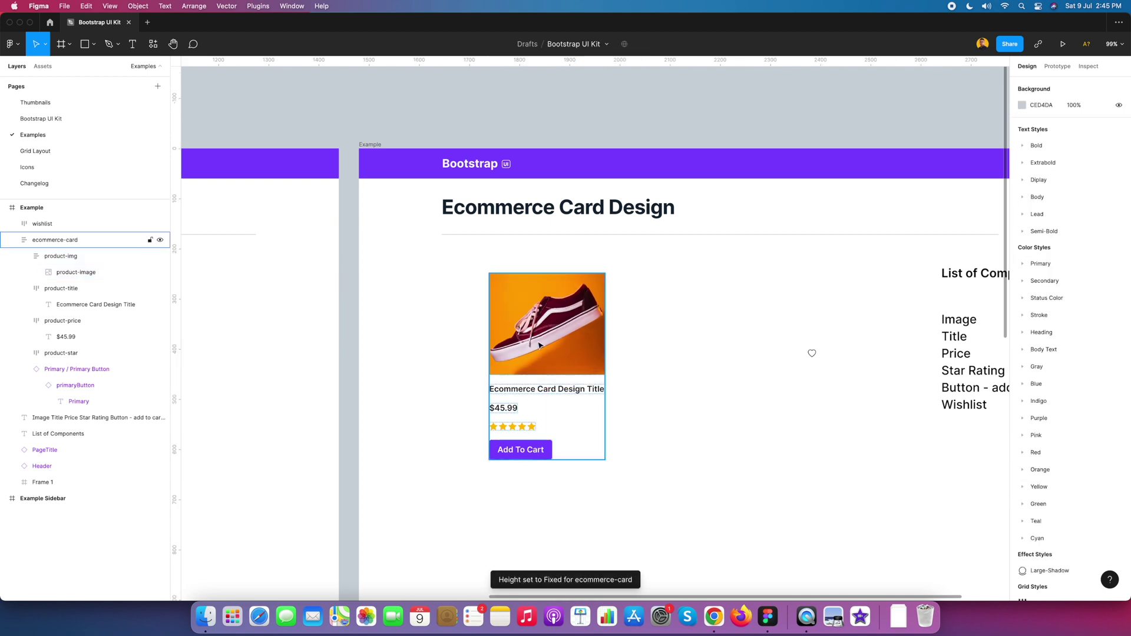
left_click_drag(606, 460, 640, 436)
left_click(703, 421)
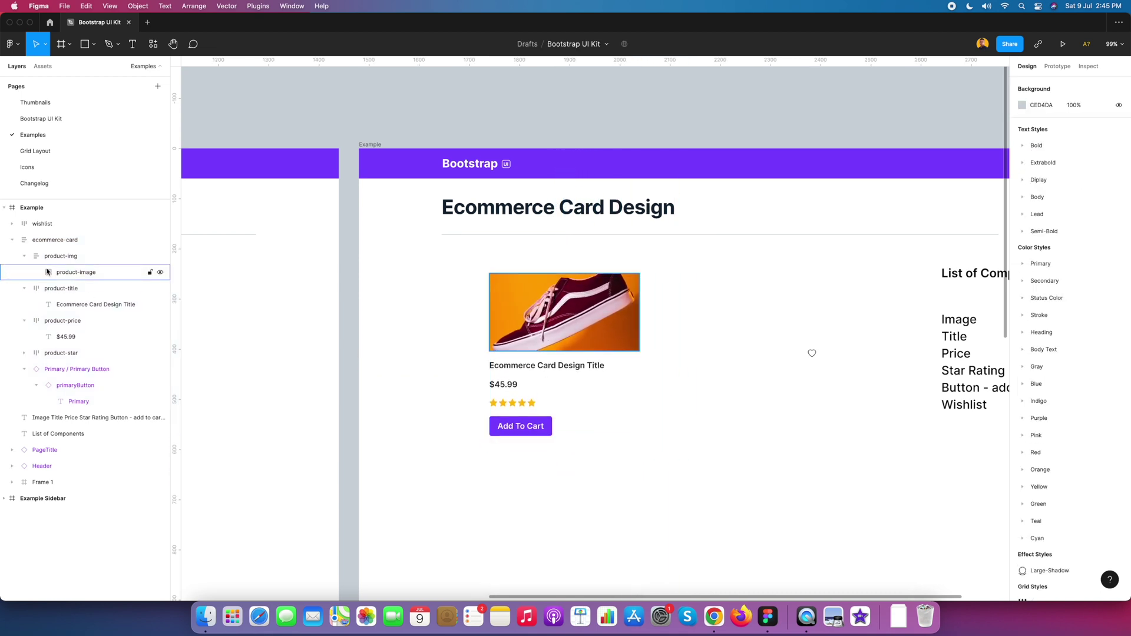
- Collapse the product-img, product-title and product-price groups in the layer list
left_click(24, 288)
left_click(23, 256)
left_click(24, 288)
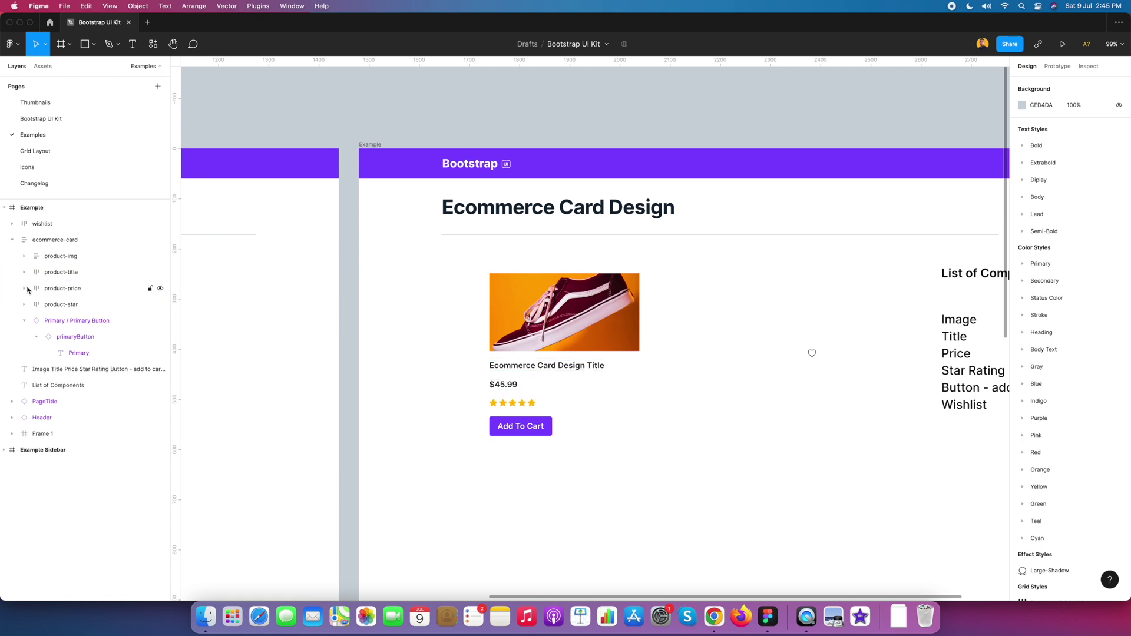
left_click(74, 289)
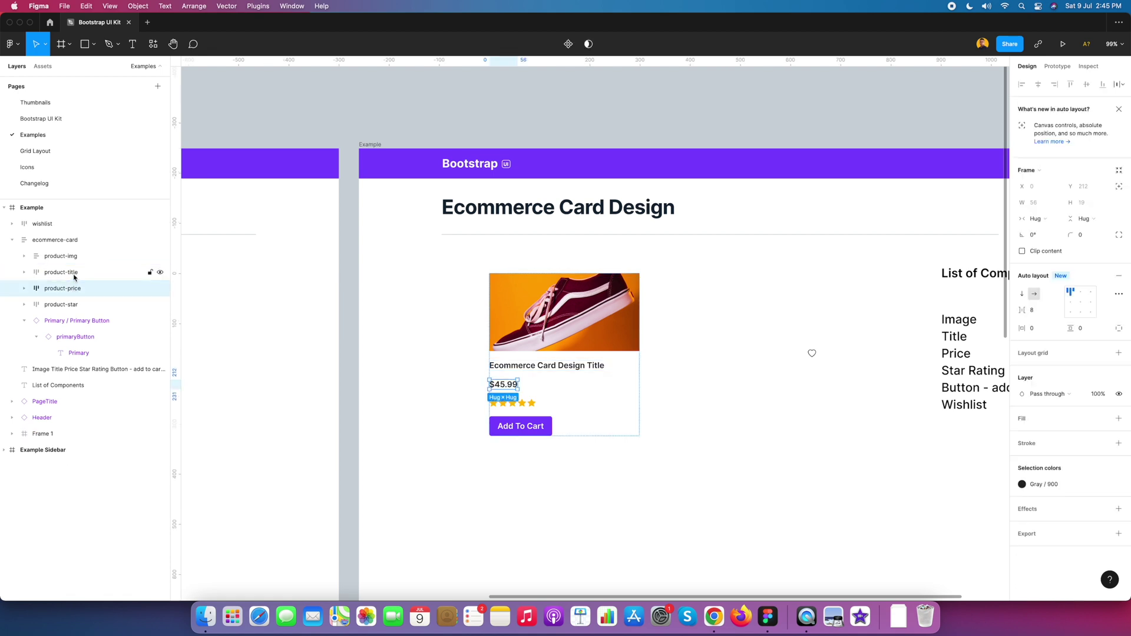
left_click(73, 273)
- Set the ecommerce-card frame's auto layout item spacing to 0
left_click(74, 245)
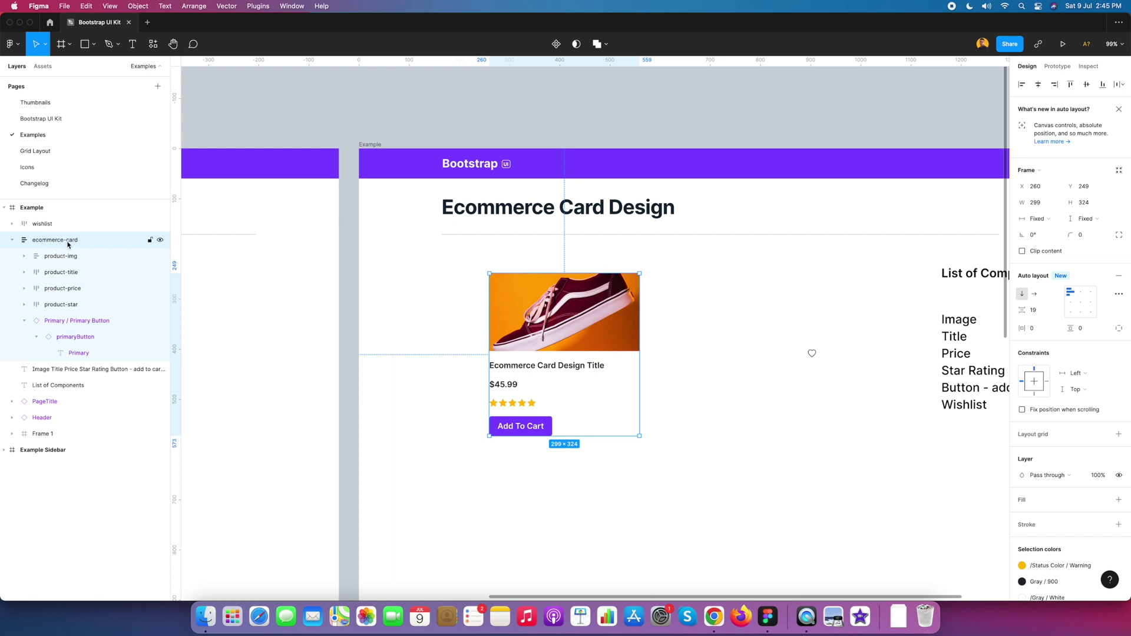
left_click(1038, 314)
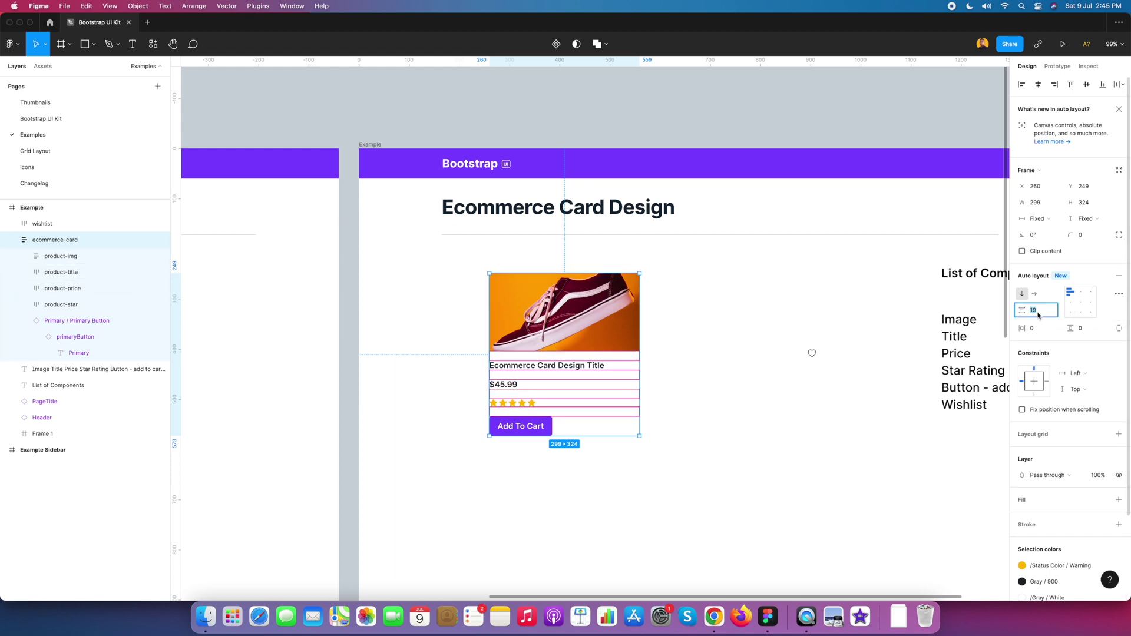
key("Down")
key("Down")
key("Down")
key("Down")
key("Down")
key("Down")
key("Down")
key("Down")
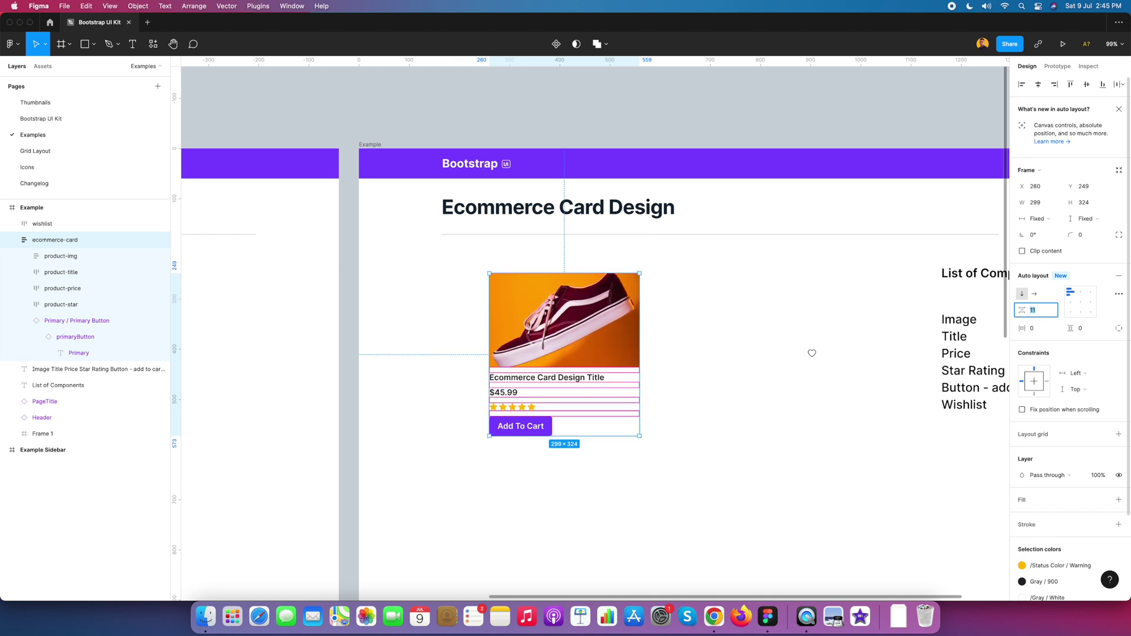
type("0")
key("Return")
left_click(809, 331)
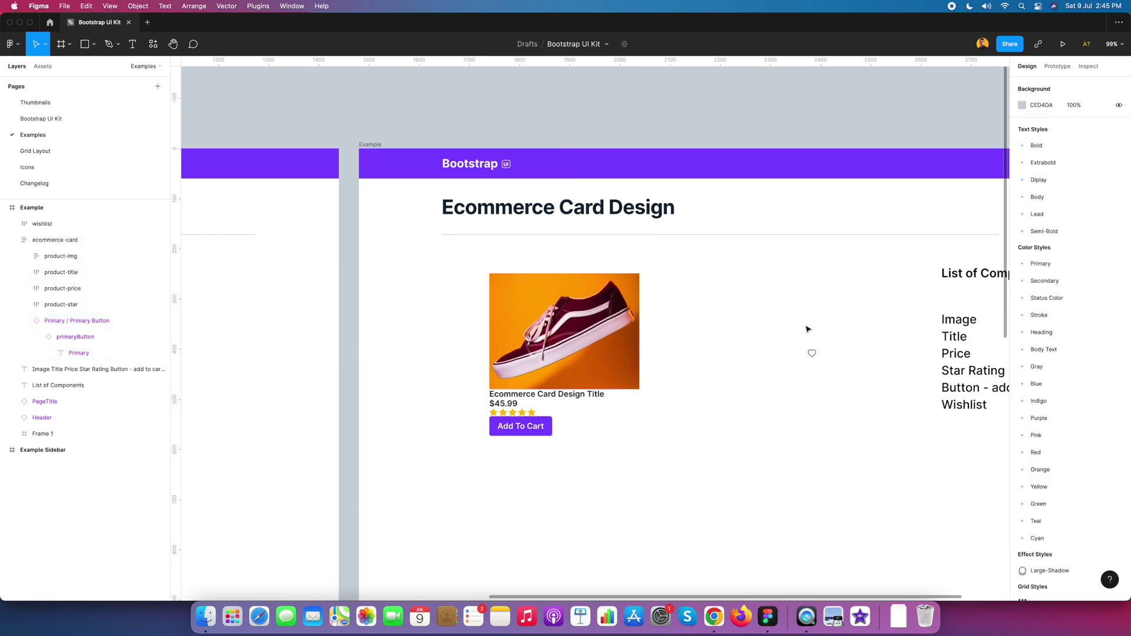
- Wrap product-title and product-price in a new auto layout frame and rename it product-heading
left_click(569, 354)
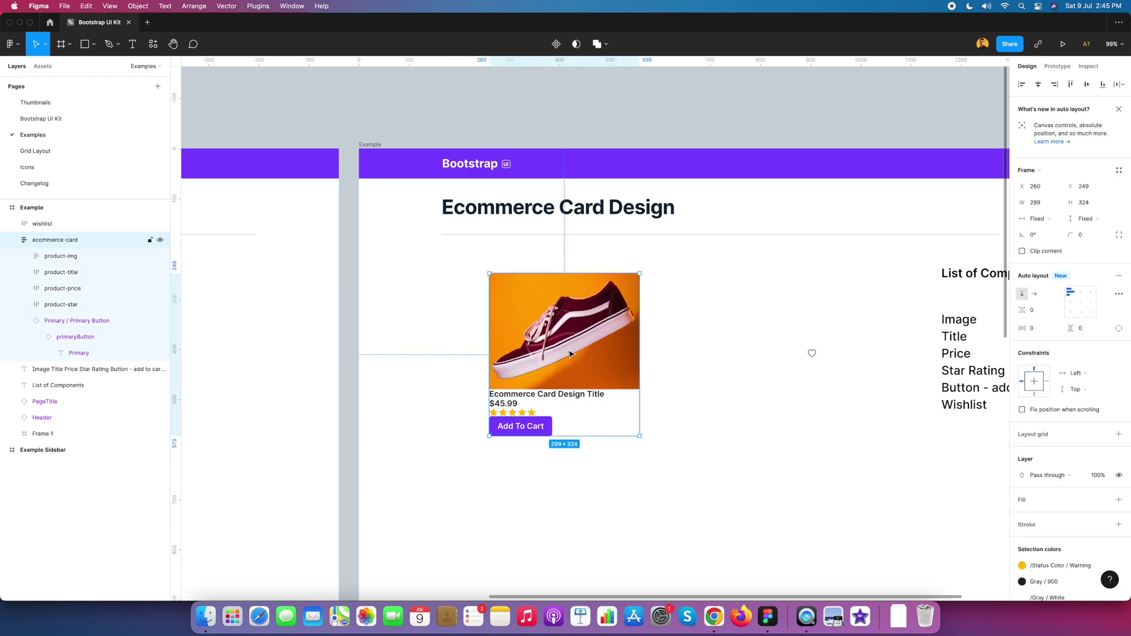
left_click(83, 273)
left_click(76, 290, "shift")
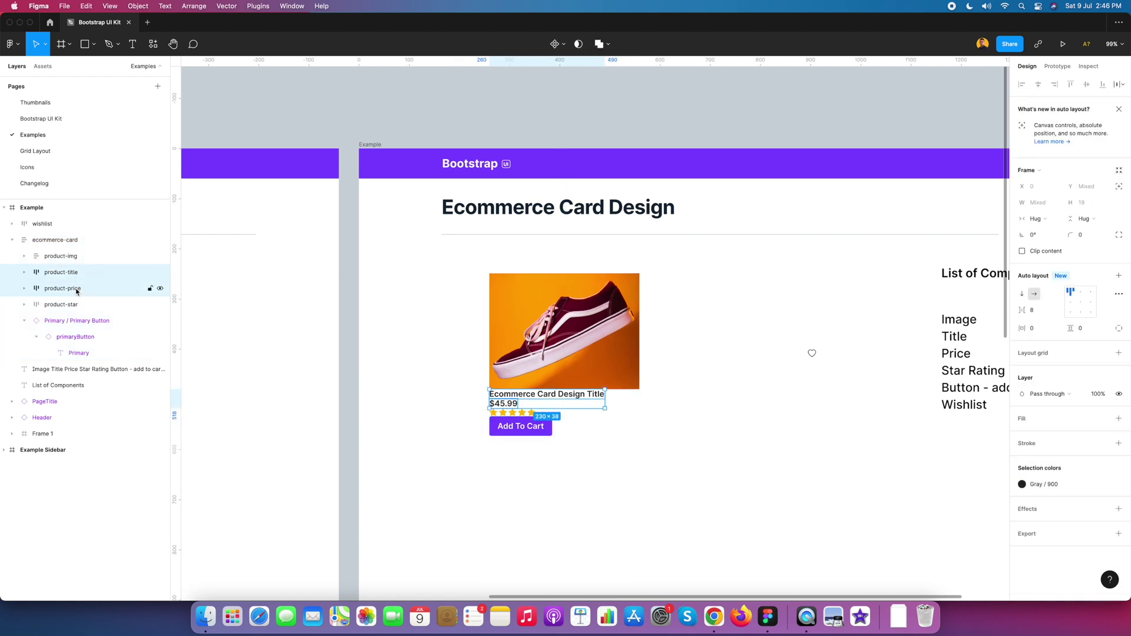
key("shift+a")
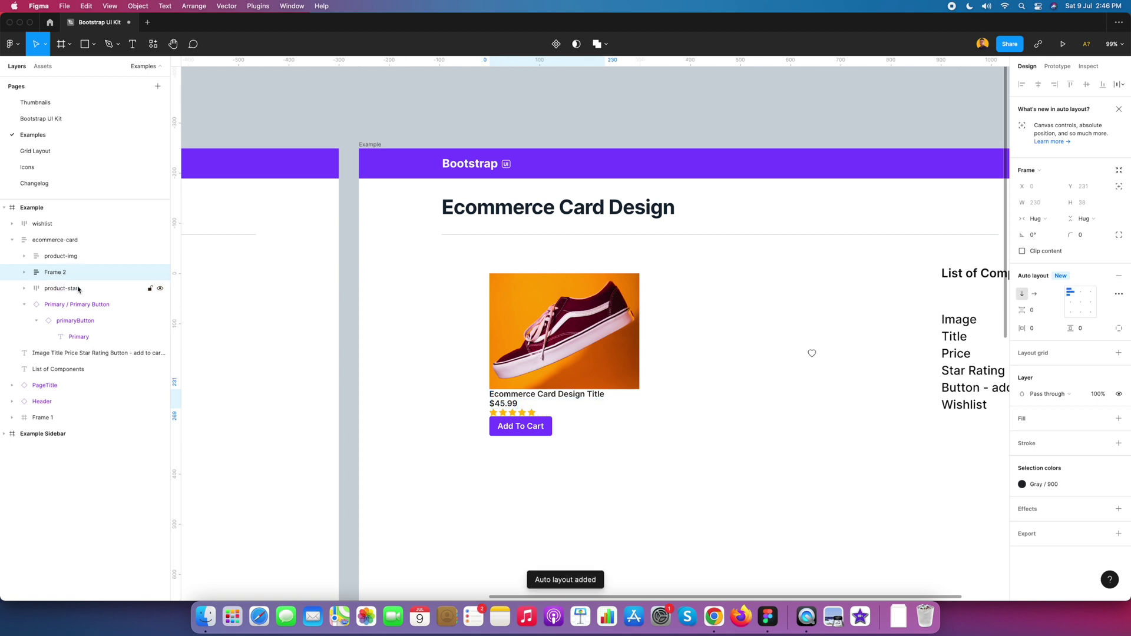
double_click(63, 274)
type("product-heading")
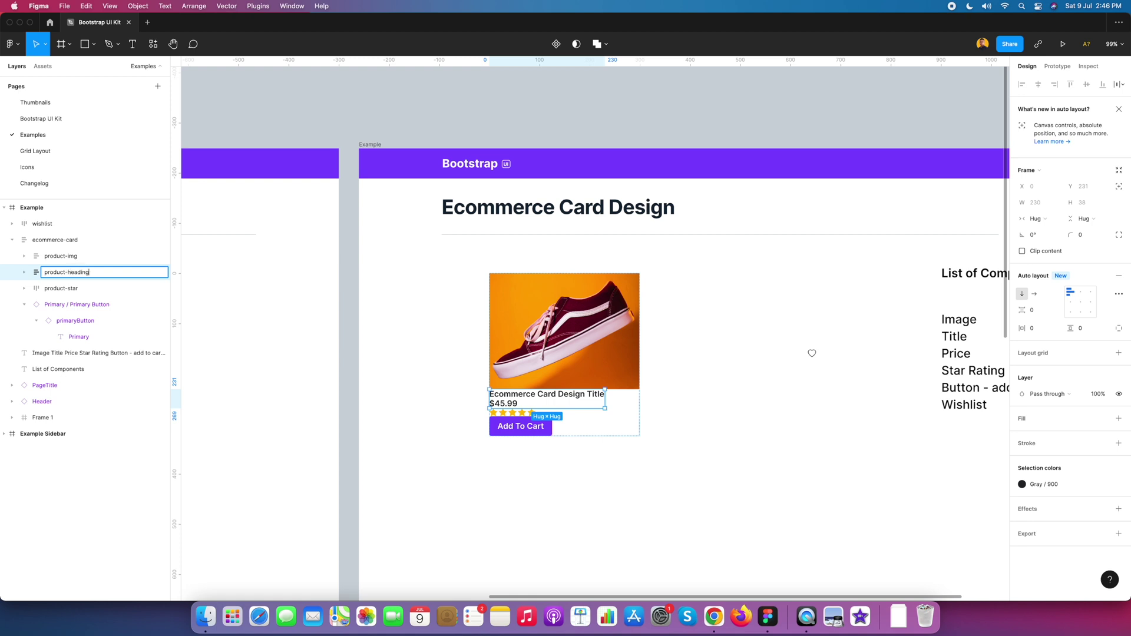
key("Return")
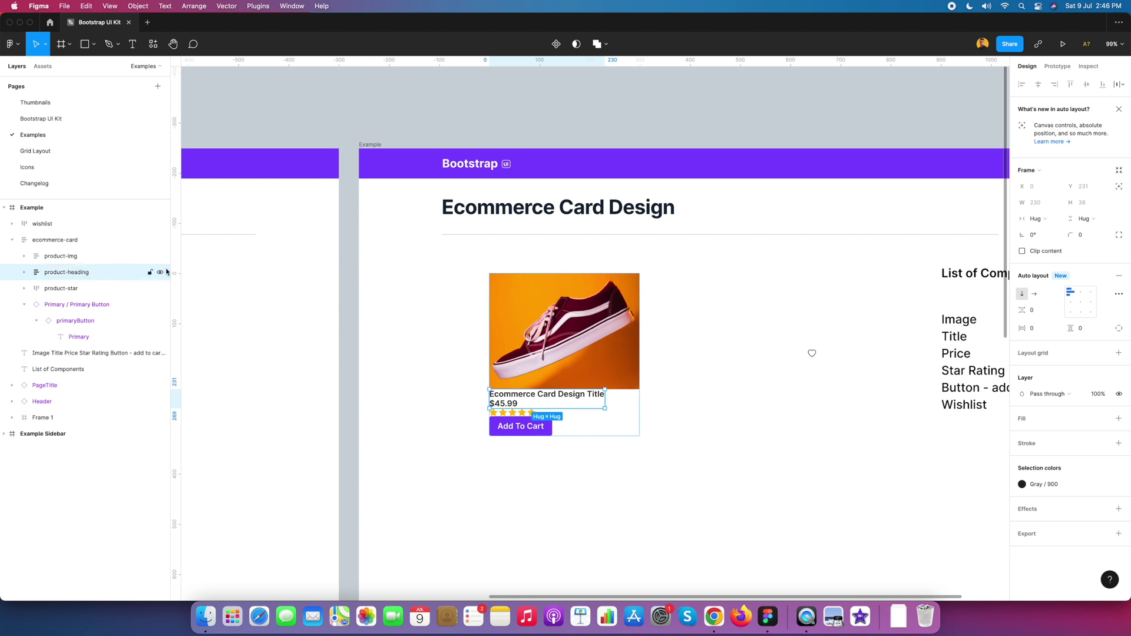
left_click(715, 378)
- Add bottom padding to the product-img frame to separate the shoe image from the title
left_click(81, 289)
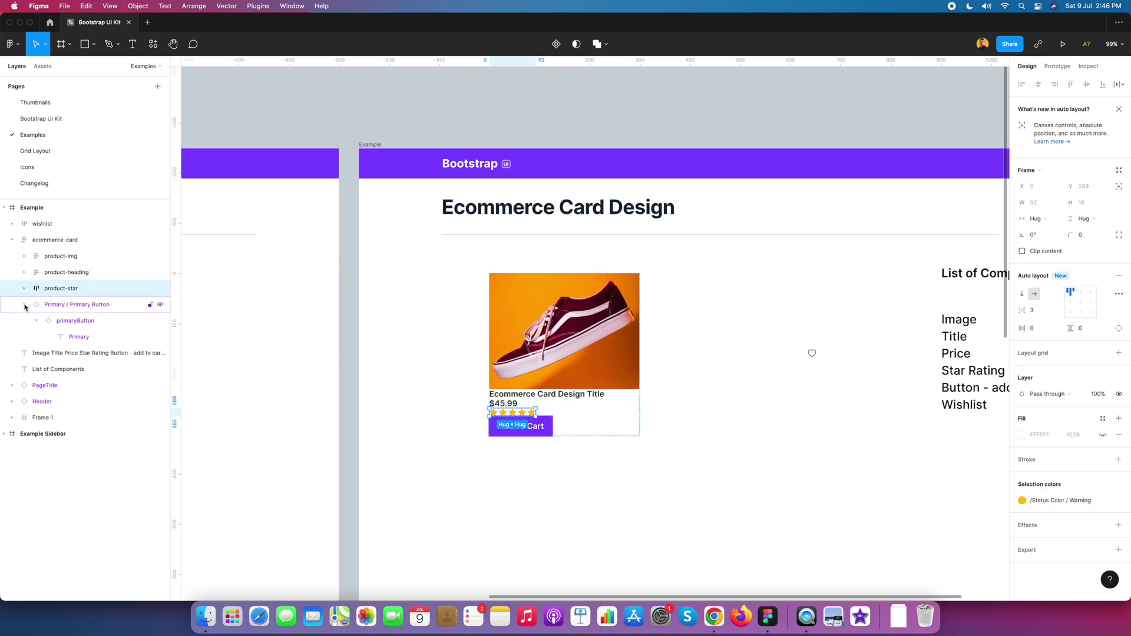
left_click(67, 274)
left_click(68, 257)
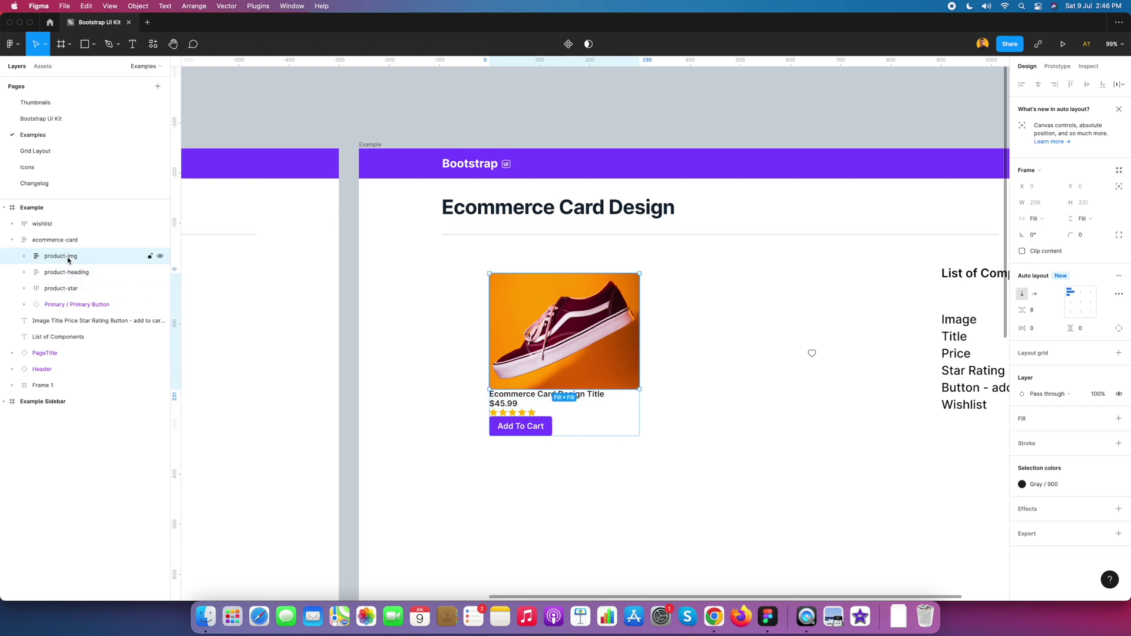
left_click(1119, 328)
left_click(1086, 347)
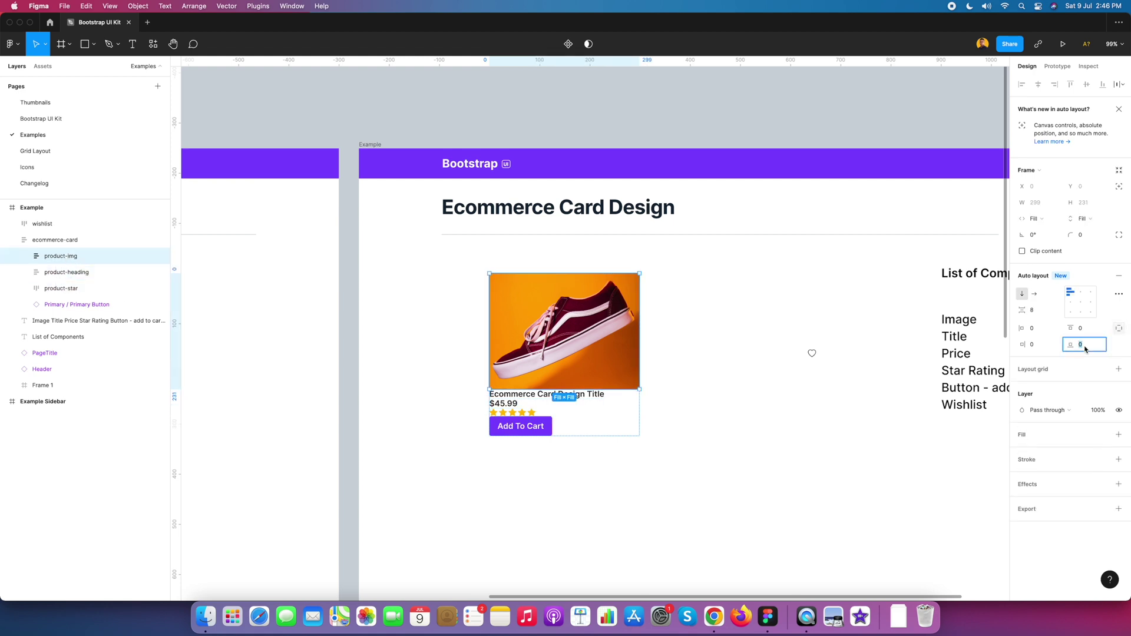
key("Escape")
key("Escape")
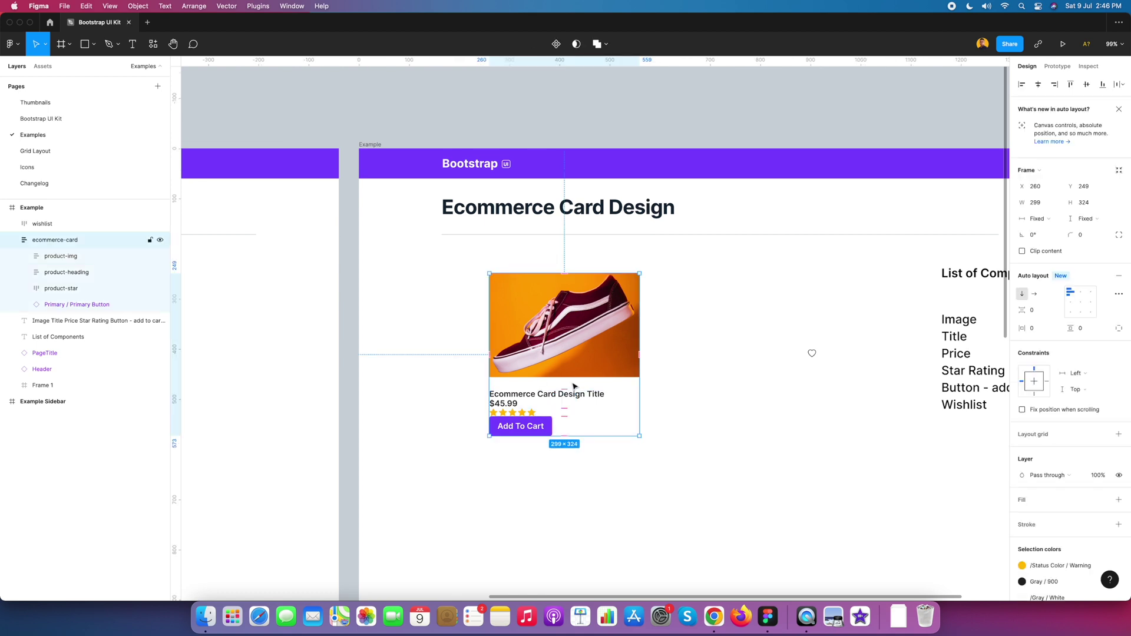
- Set the product-heading frame's bottom padding to 16
left_click(75, 274)
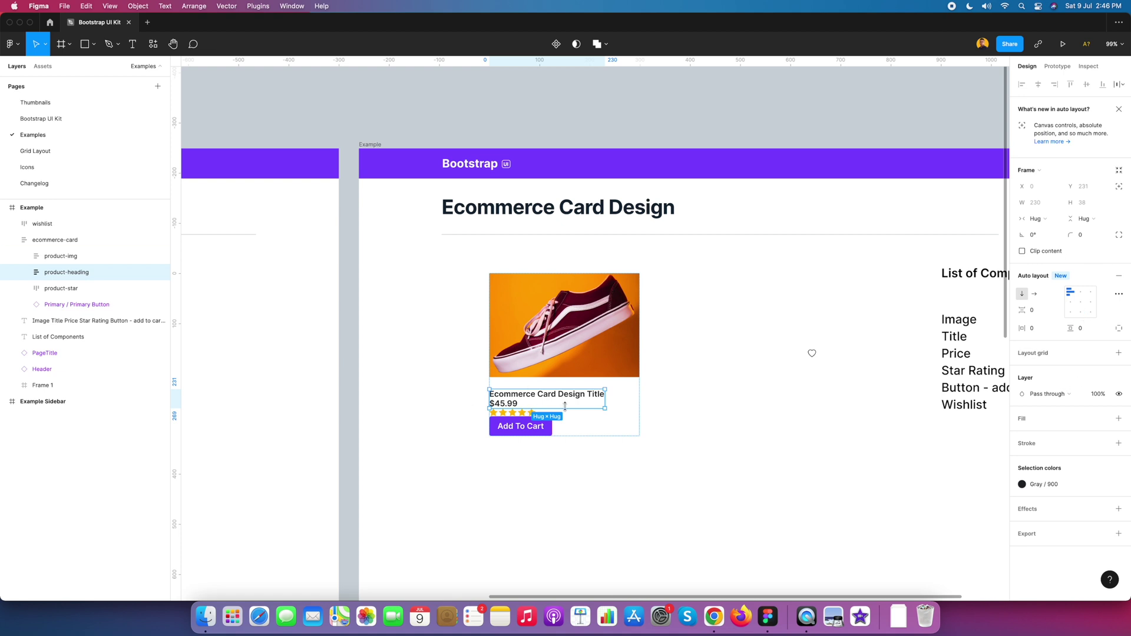
left_click(1119, 328)
left_click(1086, 347)
type("1")
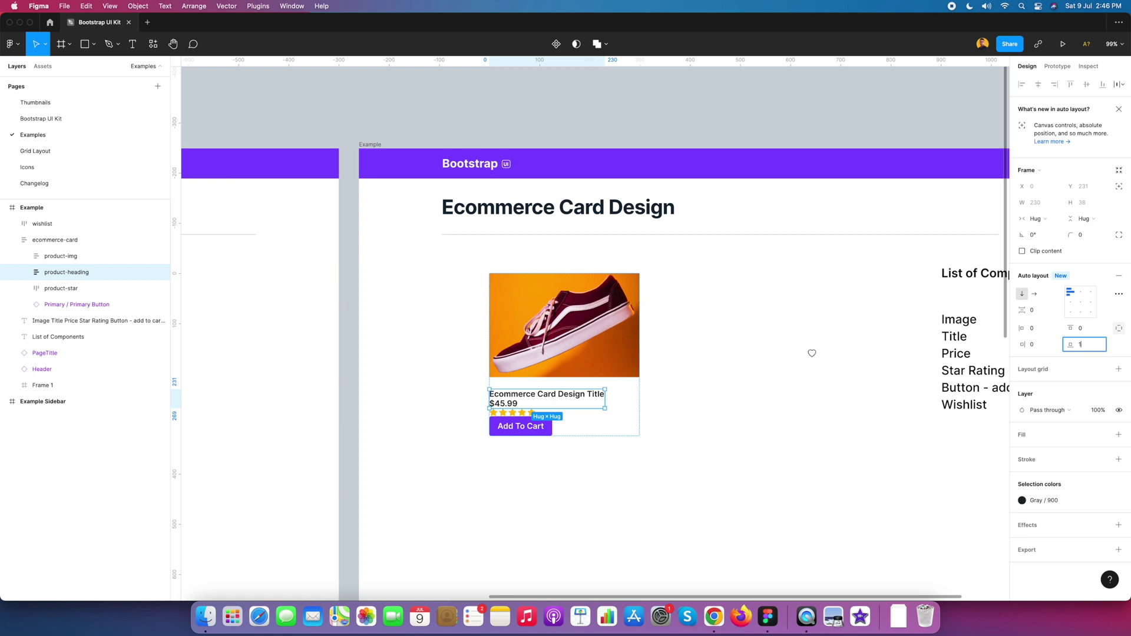
type("6")
key("Return")
left_click(766, 390)
- Set the item spacing between title and price in the product-heading frame to 8
left_click(590, 401)
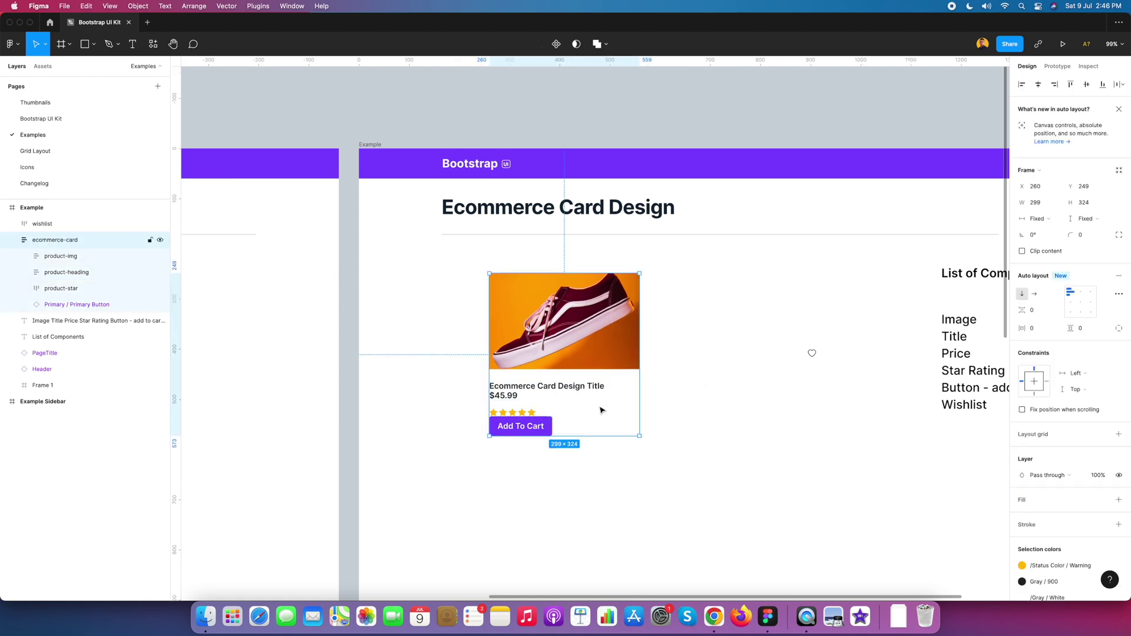
mouse_move(641, 434)
left_mouse_down()
mouse_move(734, 458)
mouse_move(629, 425)
mouse_move(640, 436)
left_mouse_up()
double_click(578, 390)
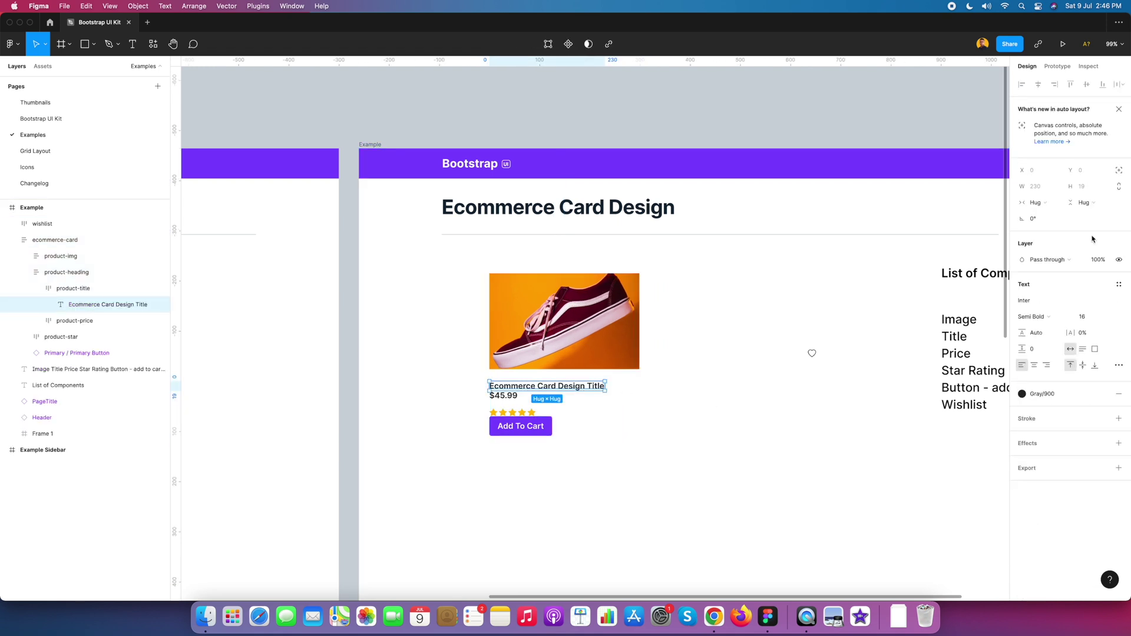
left_click(577, 408)
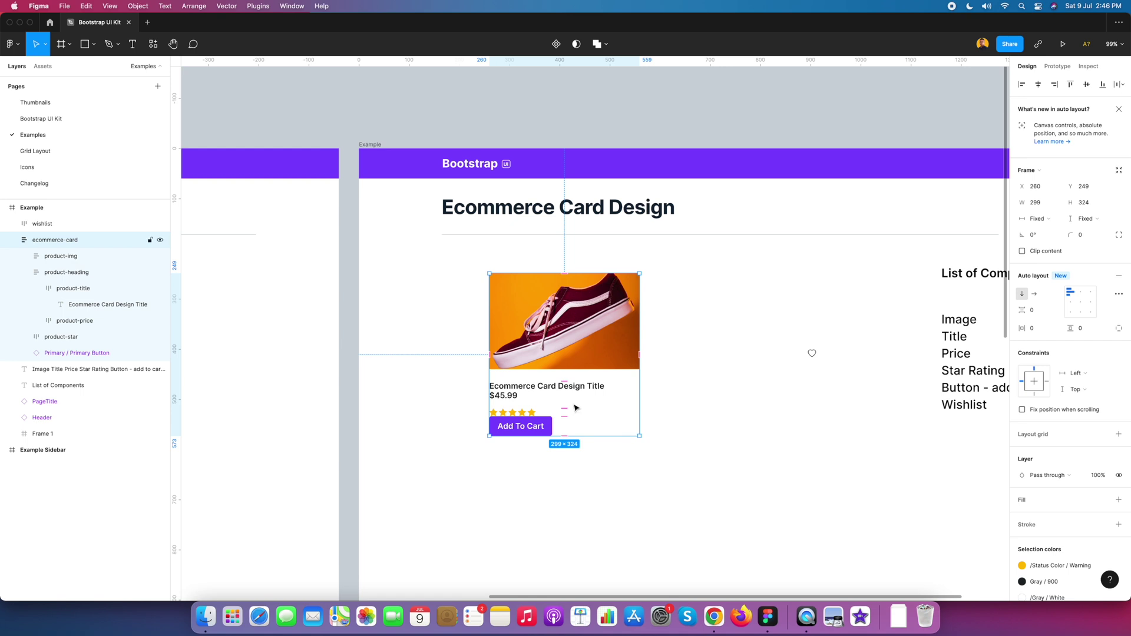
left_click(77, 272)
left_click(1046, 314)
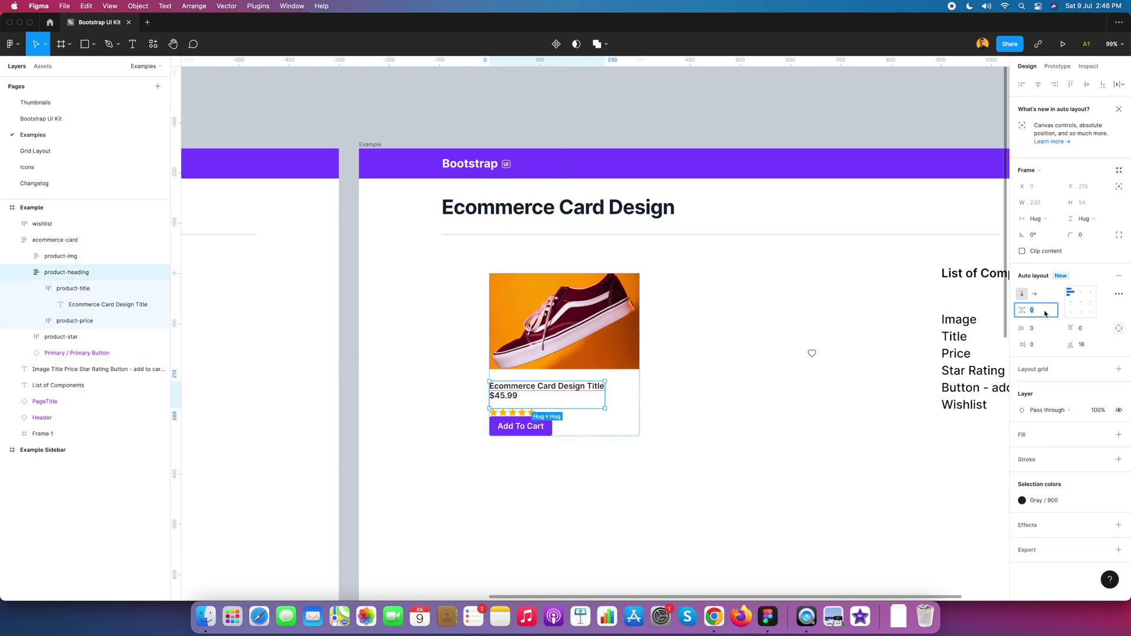
left_click(700, 381)
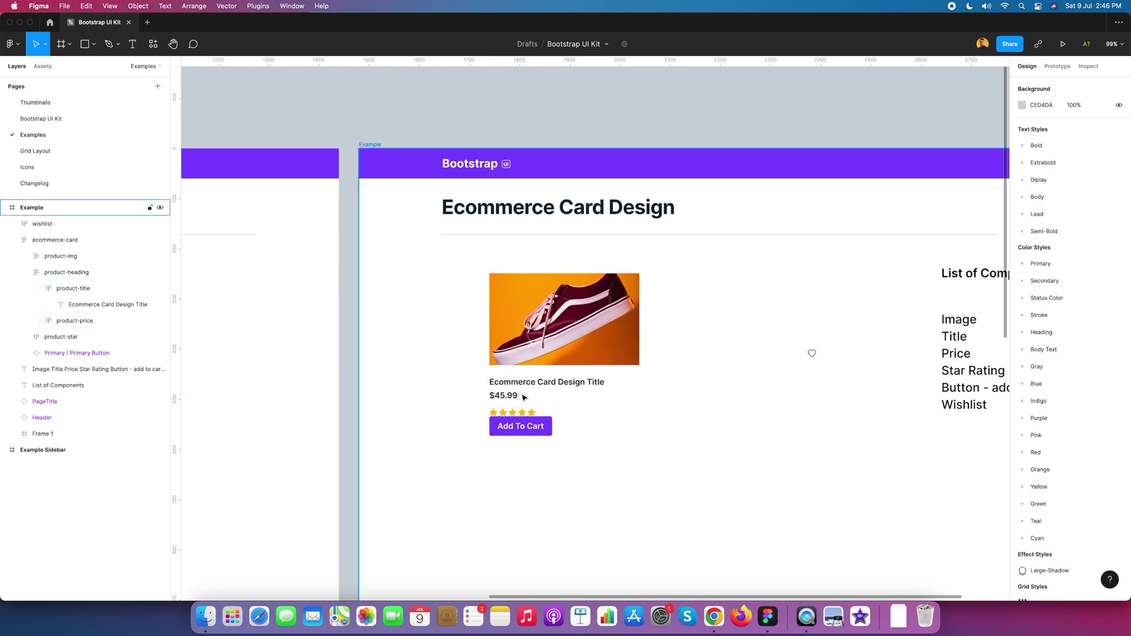
- Reduce the product-heading frame's bottom padding to 0, and then set it to 8
left_click(523, 398)
scroll(523, 397, "up", 5)
left_click(36, 290)
left_click(36, 290)
left_click(83, 275)
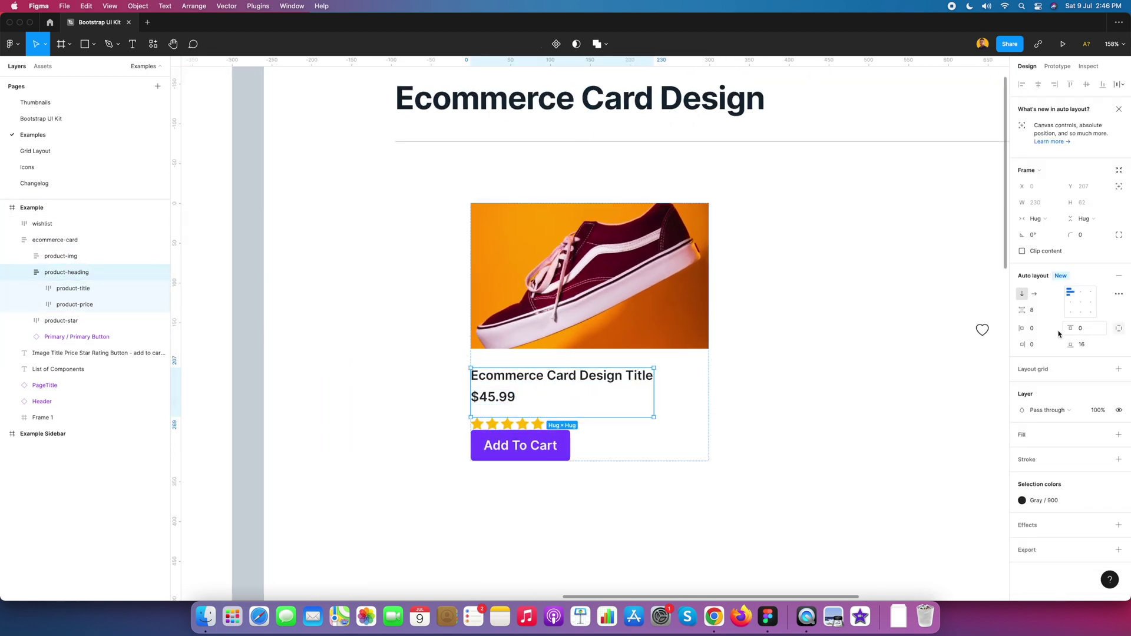
left_click(1081, 346)
type("0")
key("Return")
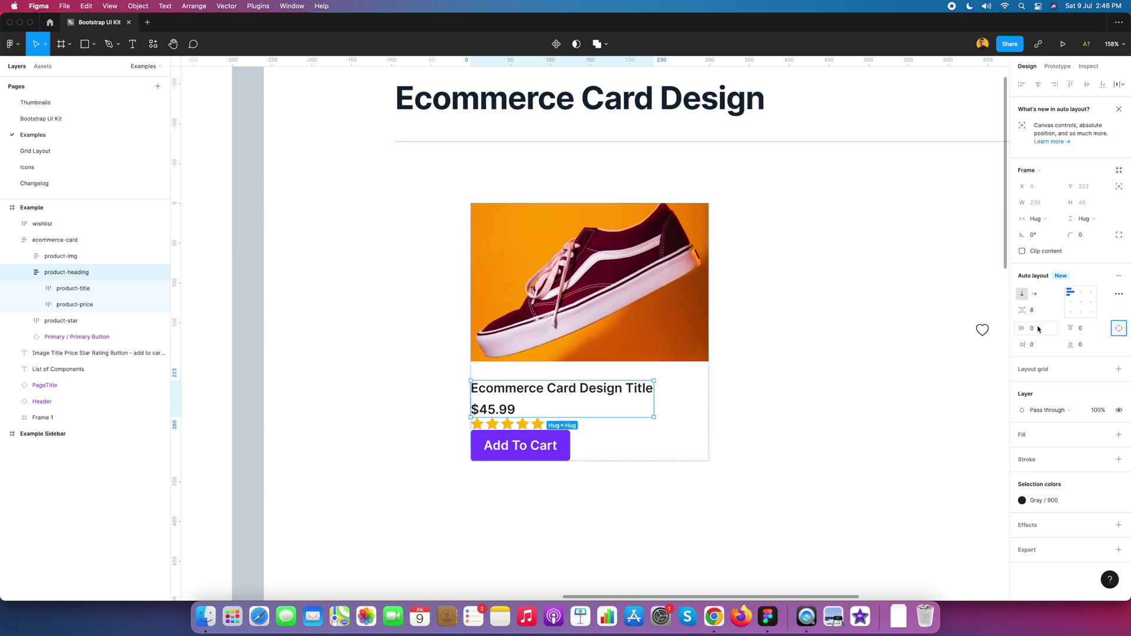
left_click(1090, 350)
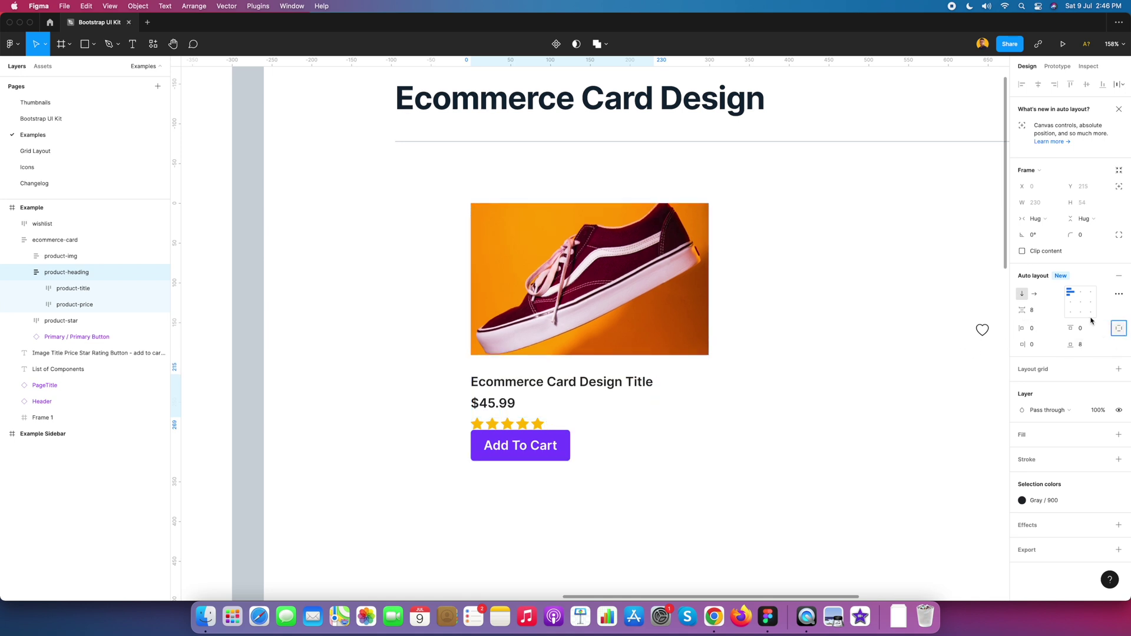
left_click(798, 298)
- Resize the ecommerce-card frame to about 230 × 302
left_click_drag(683, 339, 702, 287)
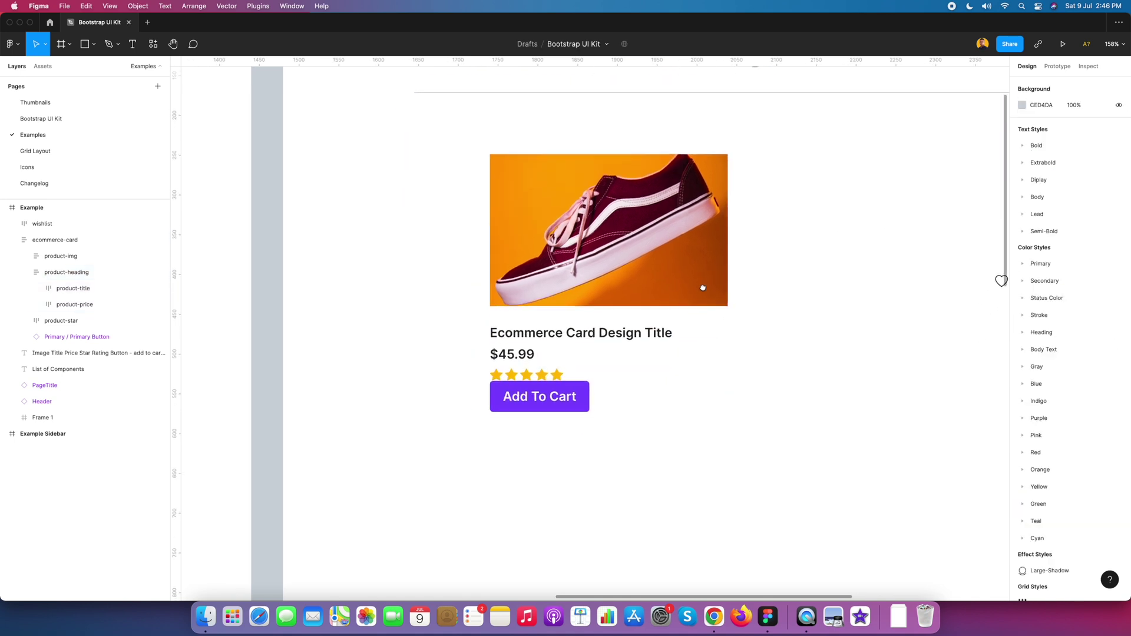
double_click(671, 337)
double_click(671, 337)
double_click(672, 337)
key("Escape")
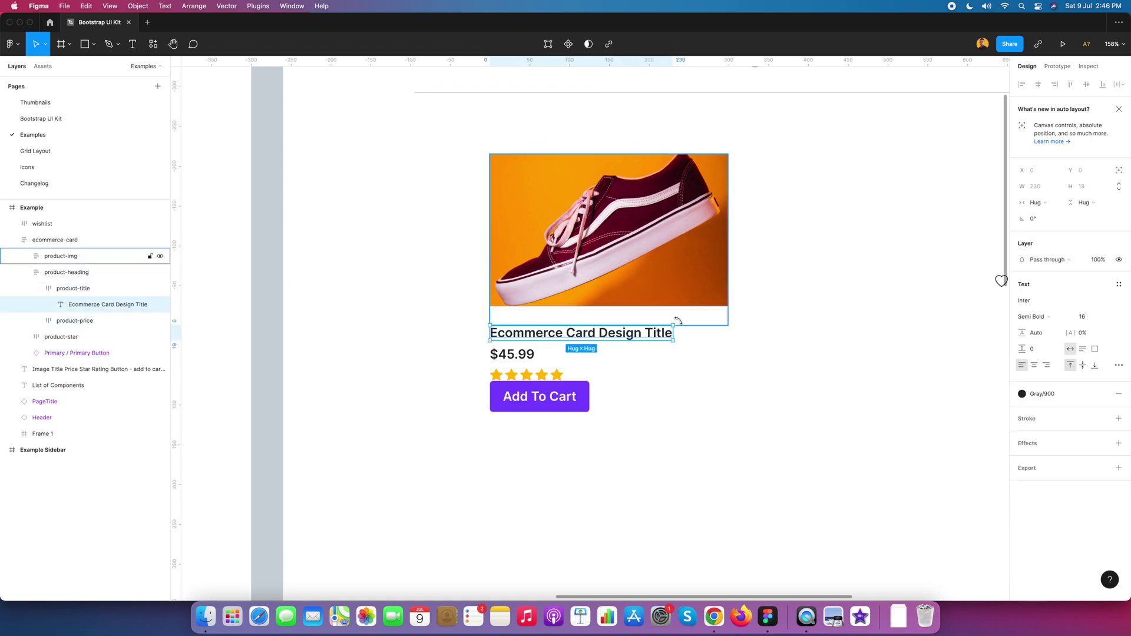
key("Escape")
left_click(764, 412)
left_click(714, 411)
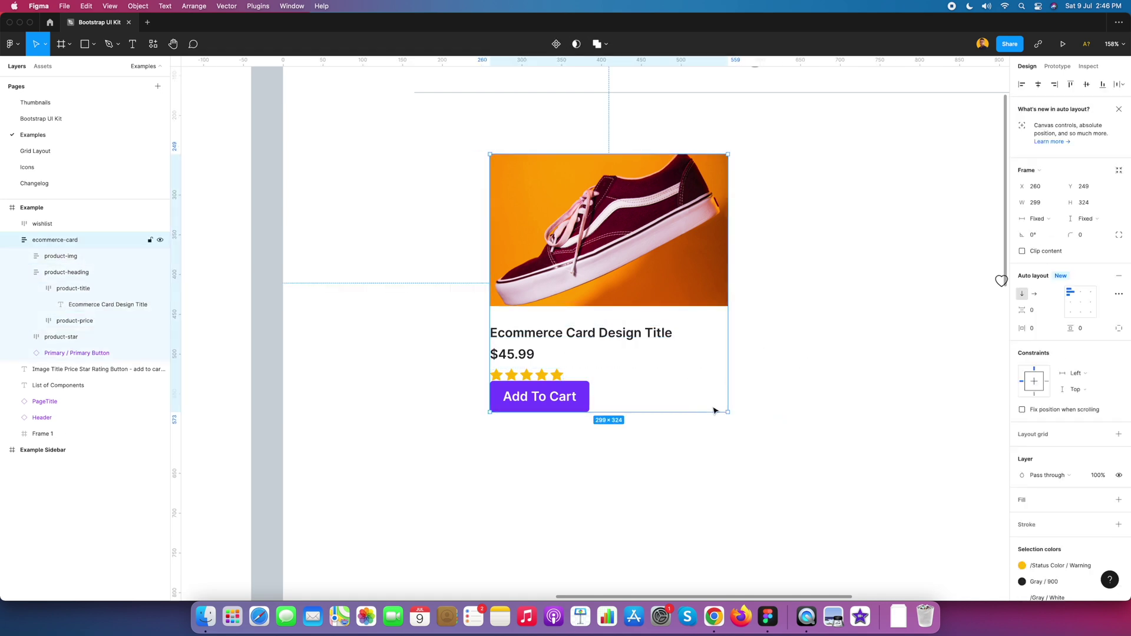
left_click_drag(728, 413, 673, 396)
- Set the width of the title text and its product-title frame to Fill container
left_click(97, 304)
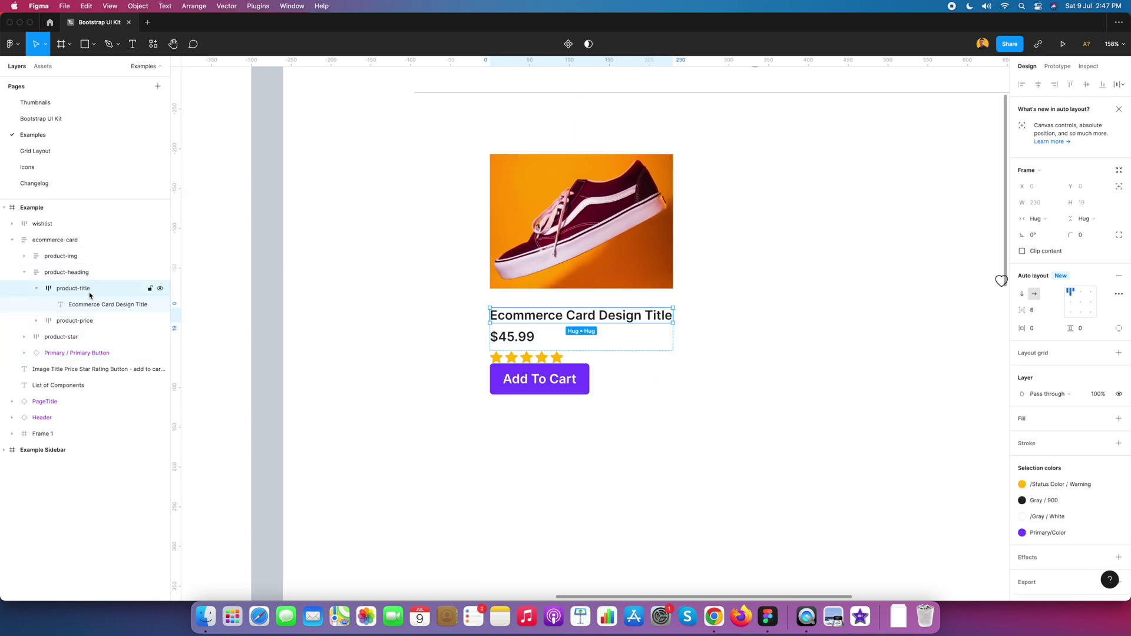
left_click(1036, 202)
left_click(1040, 213)
left_click(54, 288)
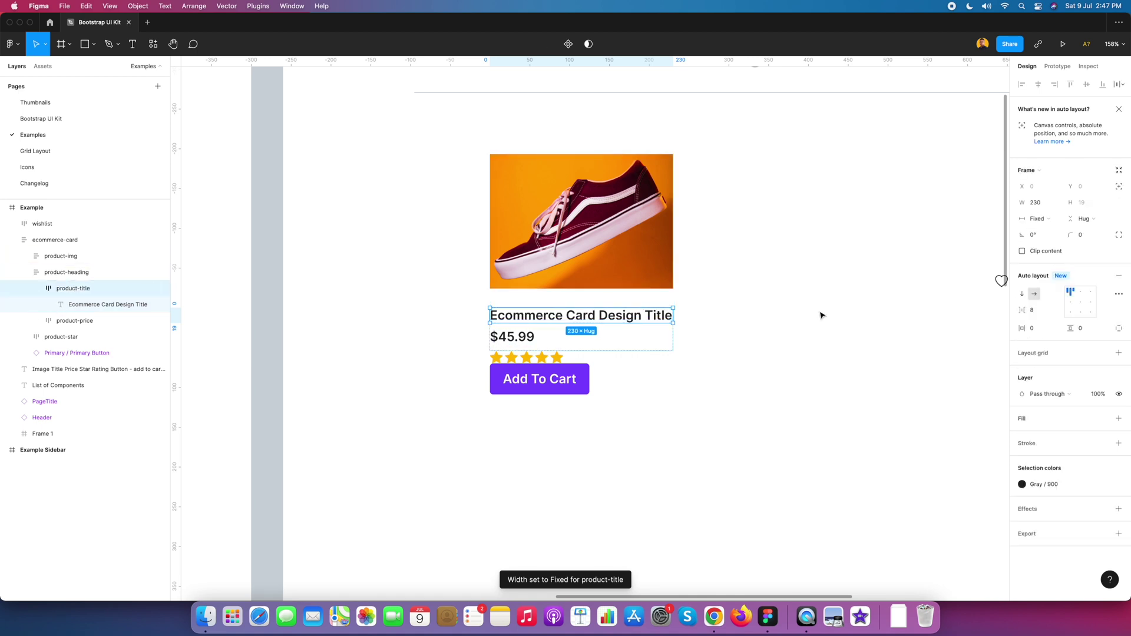
left_click(1038, 218)
left_click(1046, 240)
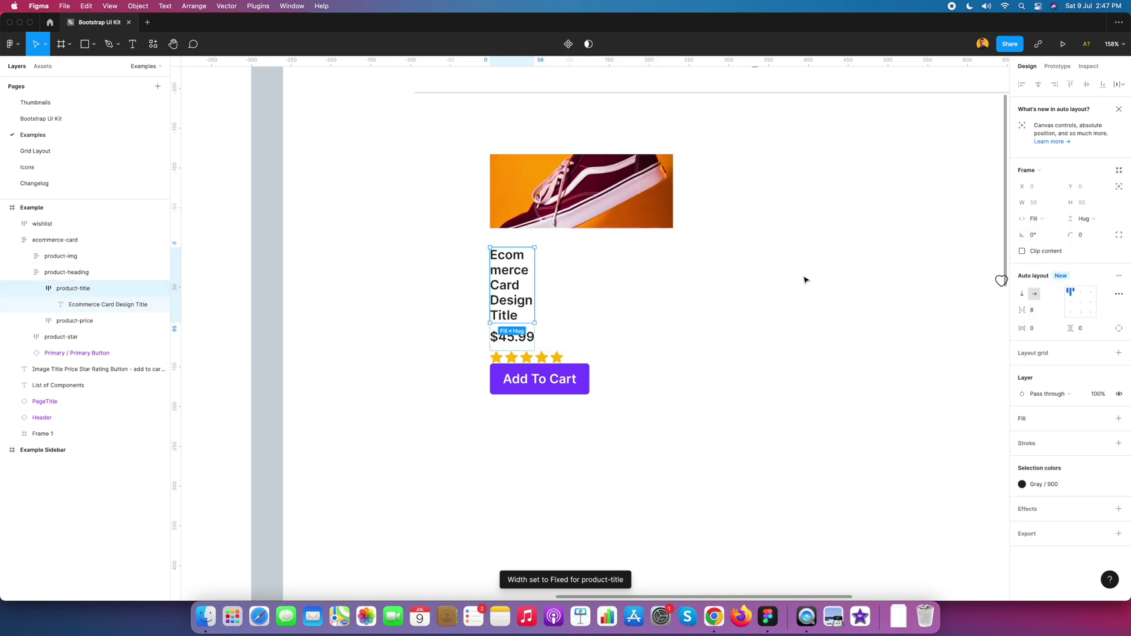
left_click(725, 276)
- Widen the ecommerce-card frame to test how the title responds
scroll(715, 339, "up", 5)
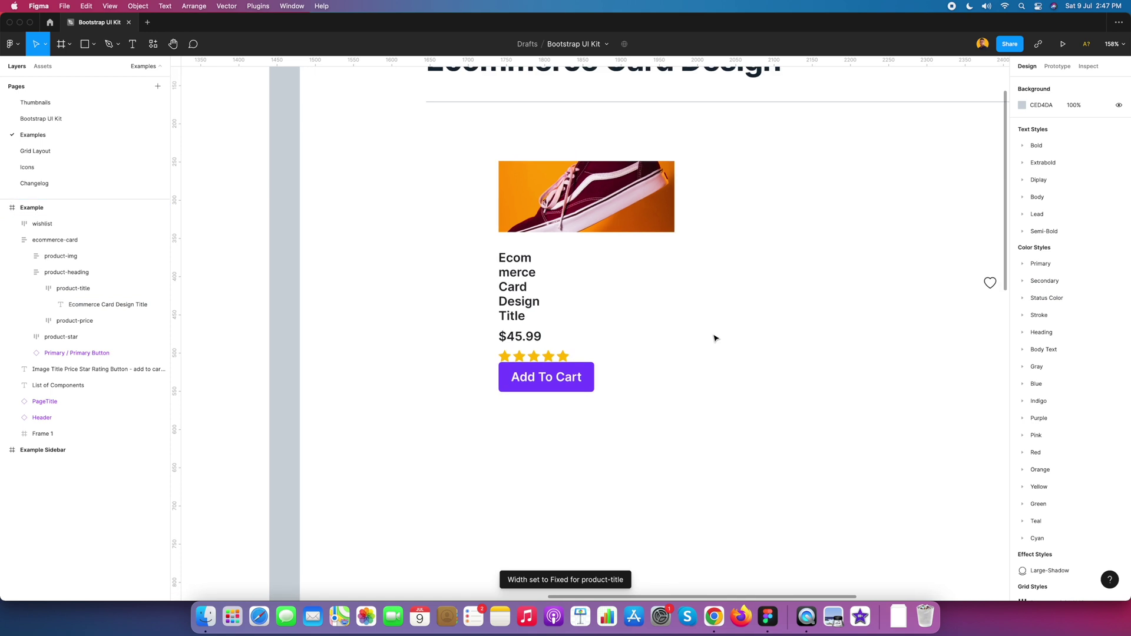
left_click(543, 352)
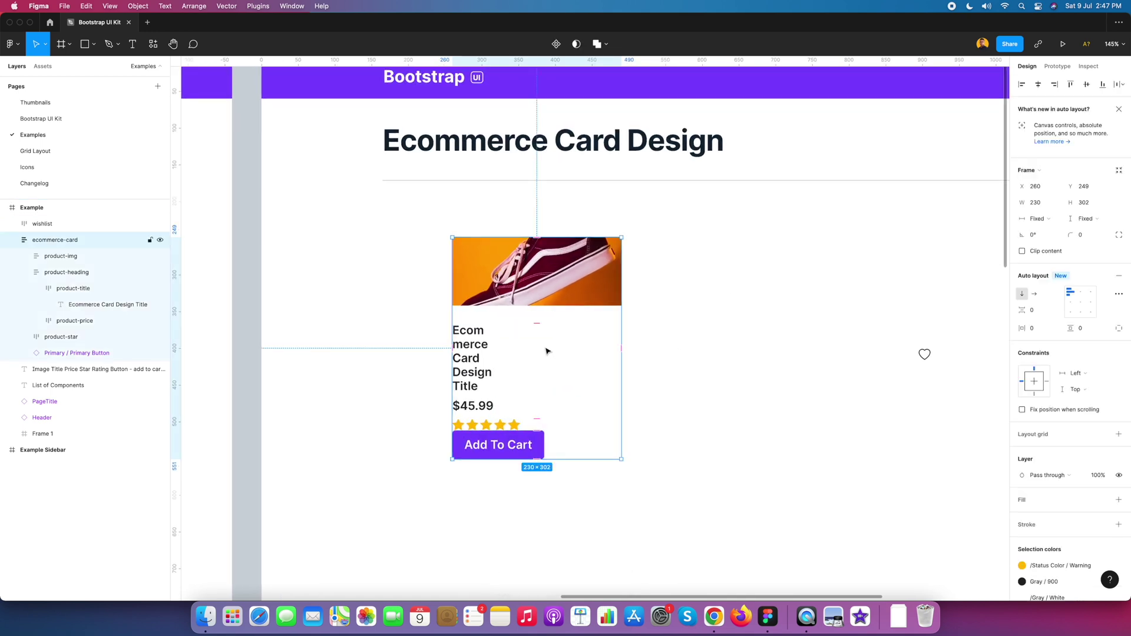
left_click_drag(619, 462, 670, 459)
- Set the product-heading frame's width to Fill container
left_click(82, 304)
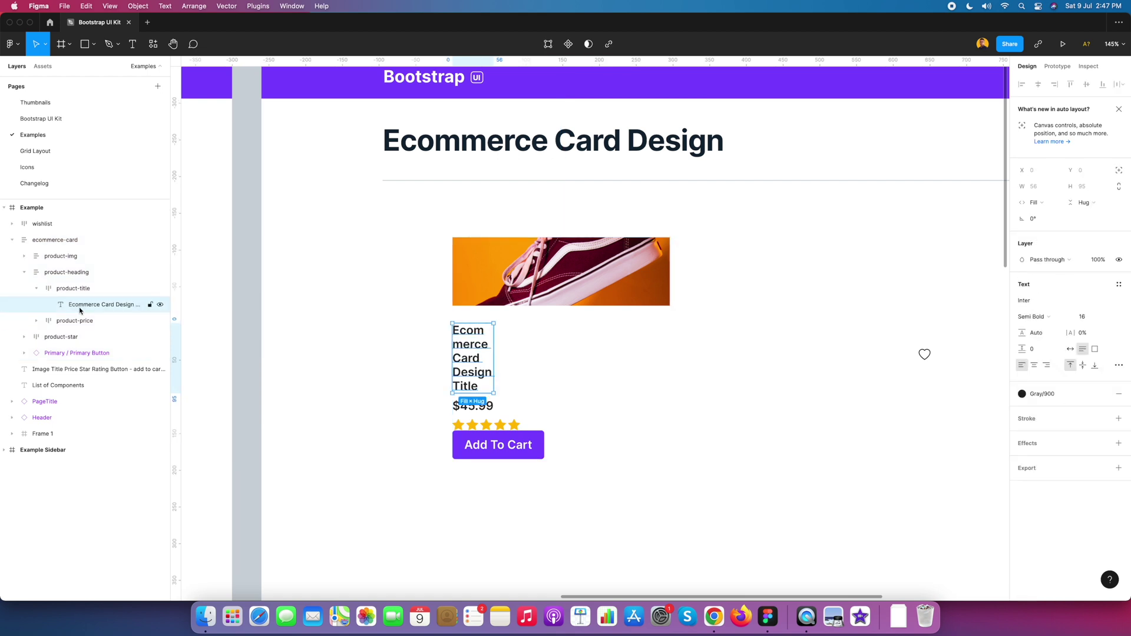
left_click(40, 290)
left_click(86, 274)
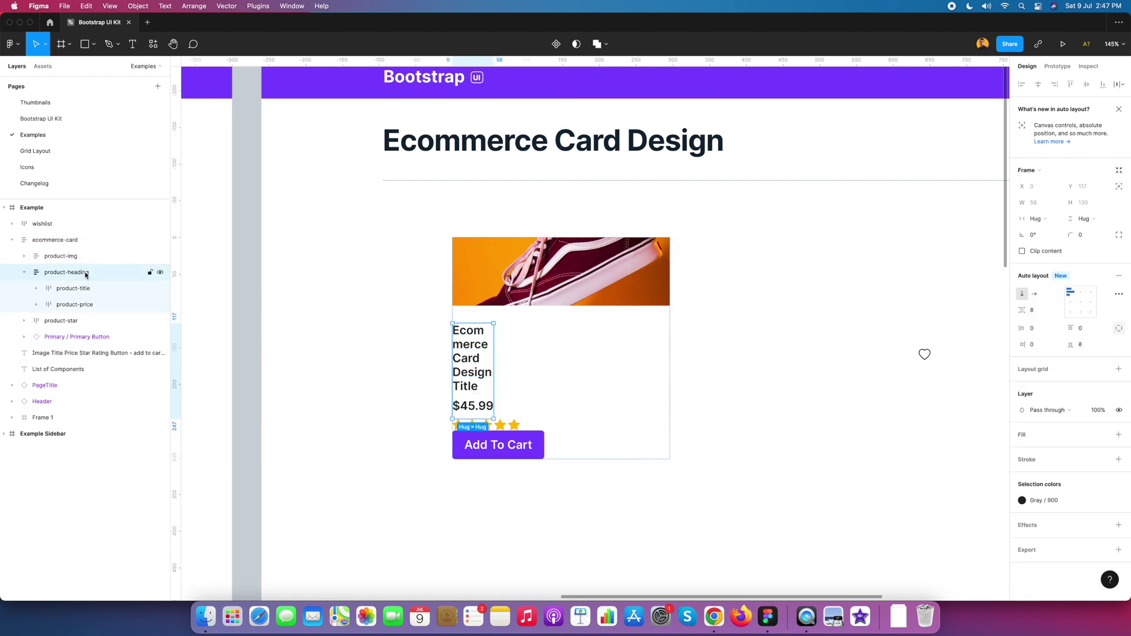
left_click(1037, 218)
left_click(1055, 231)
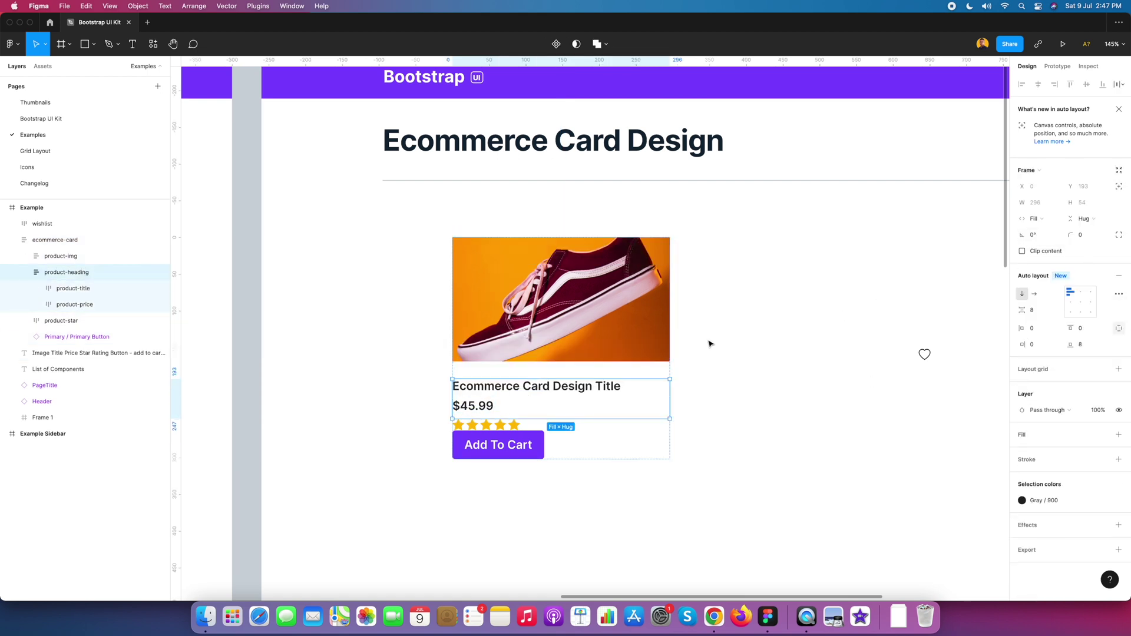
- Resize the ecommerce-card frame to about 250 × 255
left_click(709, 411)
left_click(610, 402)
left_click_drag(671, 460, 647, 424)
left_click(351, 263)
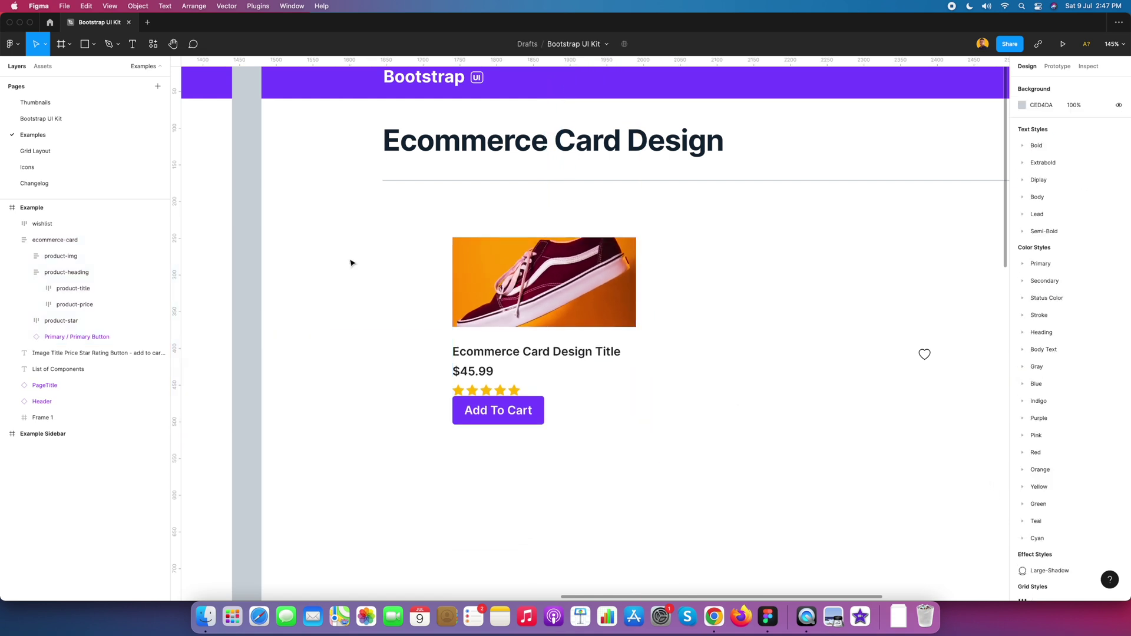
- Set the product-star frame's top and bottom padding to 8
left_click(56, 273)
left_click(24, 273)
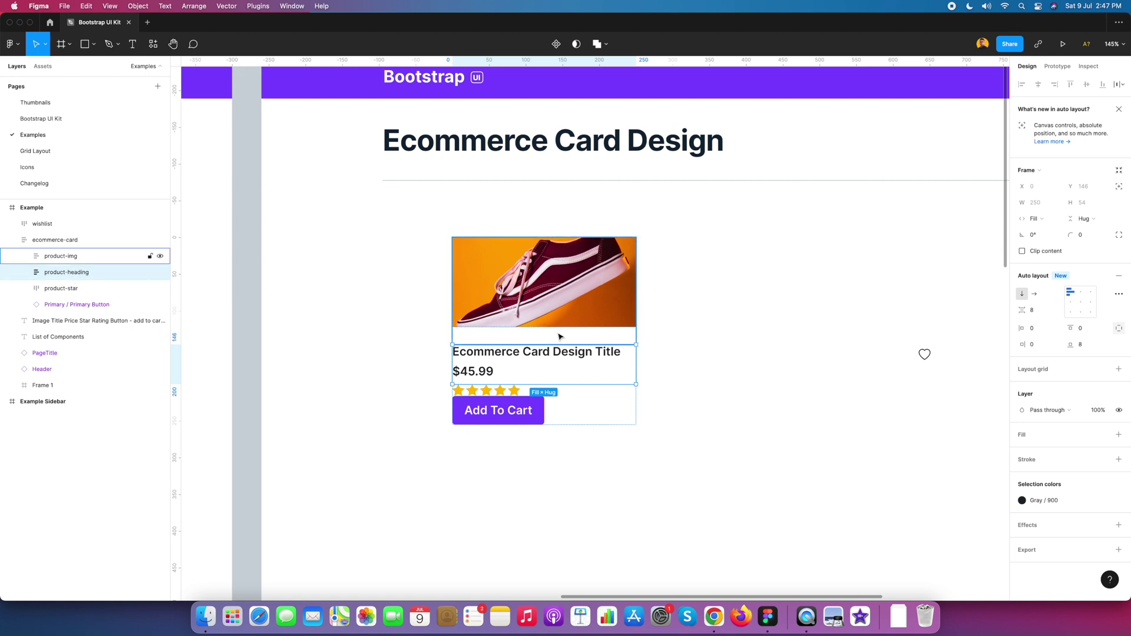
left_click(682, 331)
left_click(542, 283)
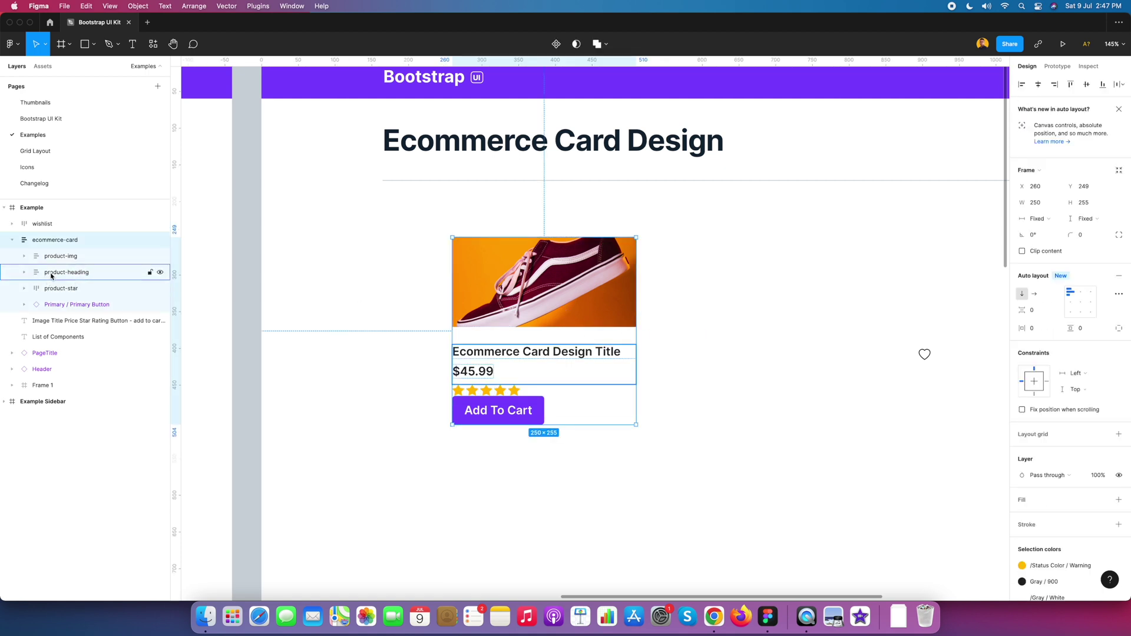
left_click(62, 290)
left_click(66, 305)
left_click(66, 291)
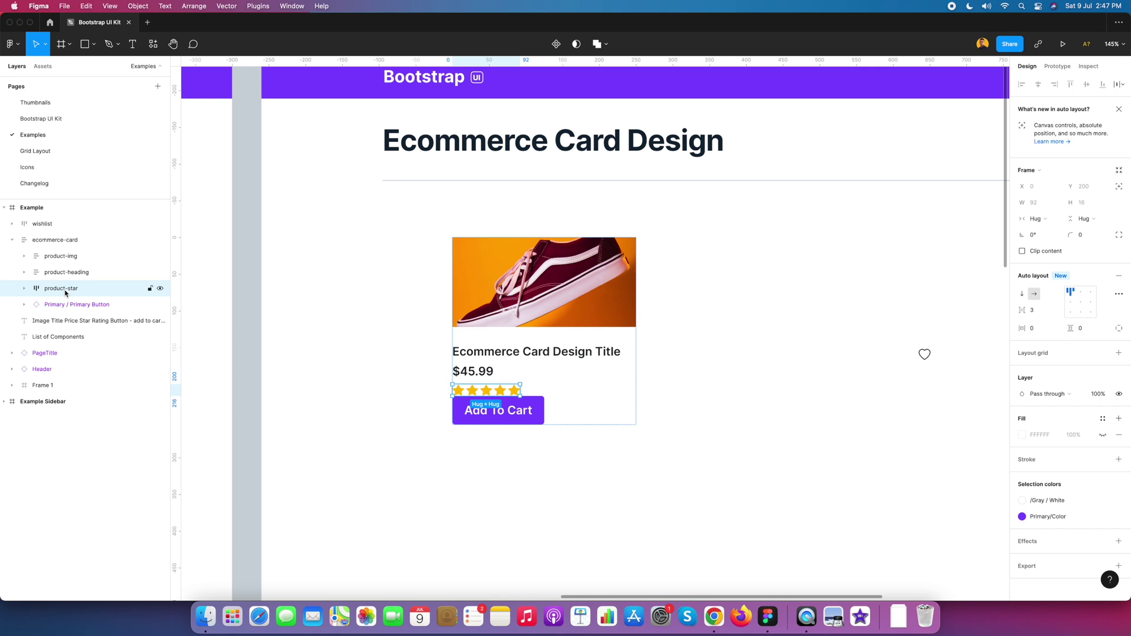
left_click(1120, 329)
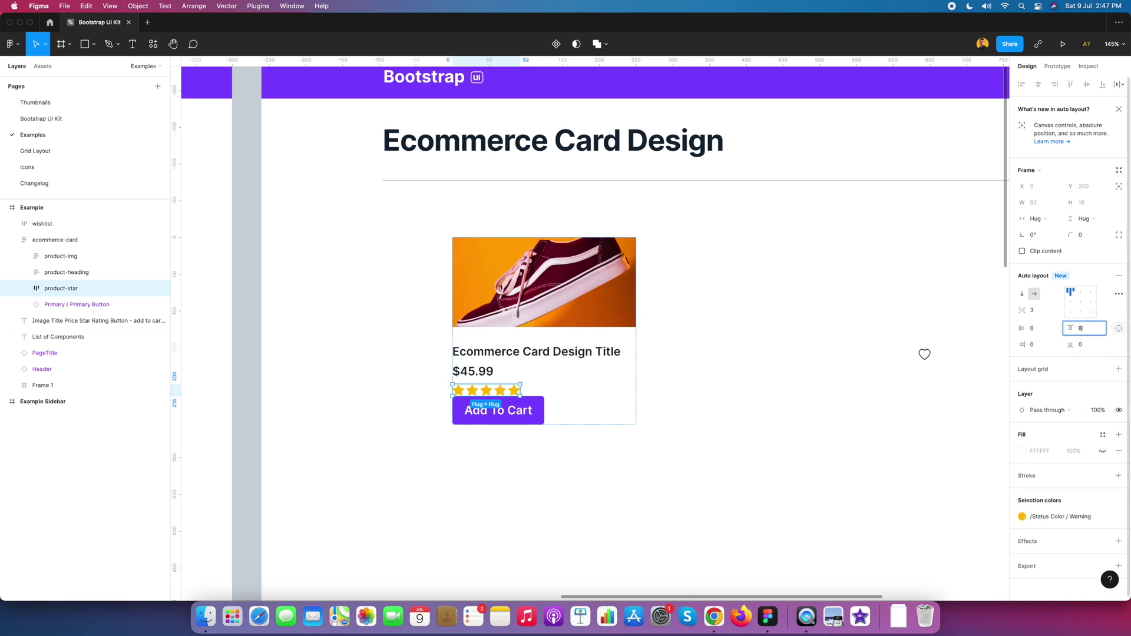
key("Tab")
type("8")
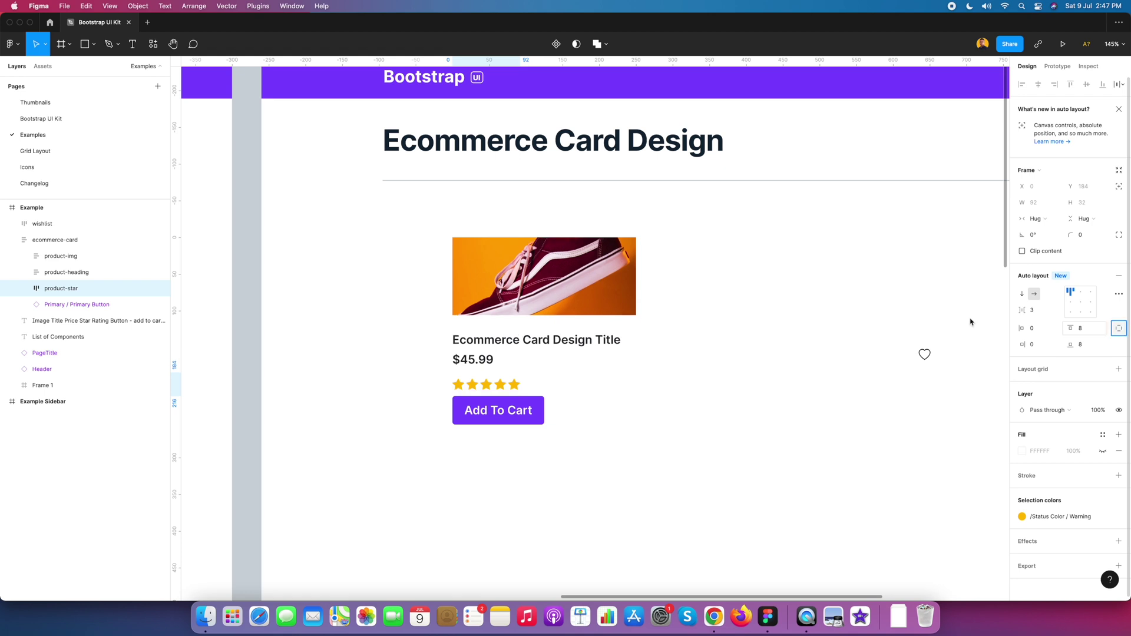
- Increase the ecommerce-card frame's height so it measures about 250 × 328
left_click(631, 378)
scroll(587, 371, "up", 1)
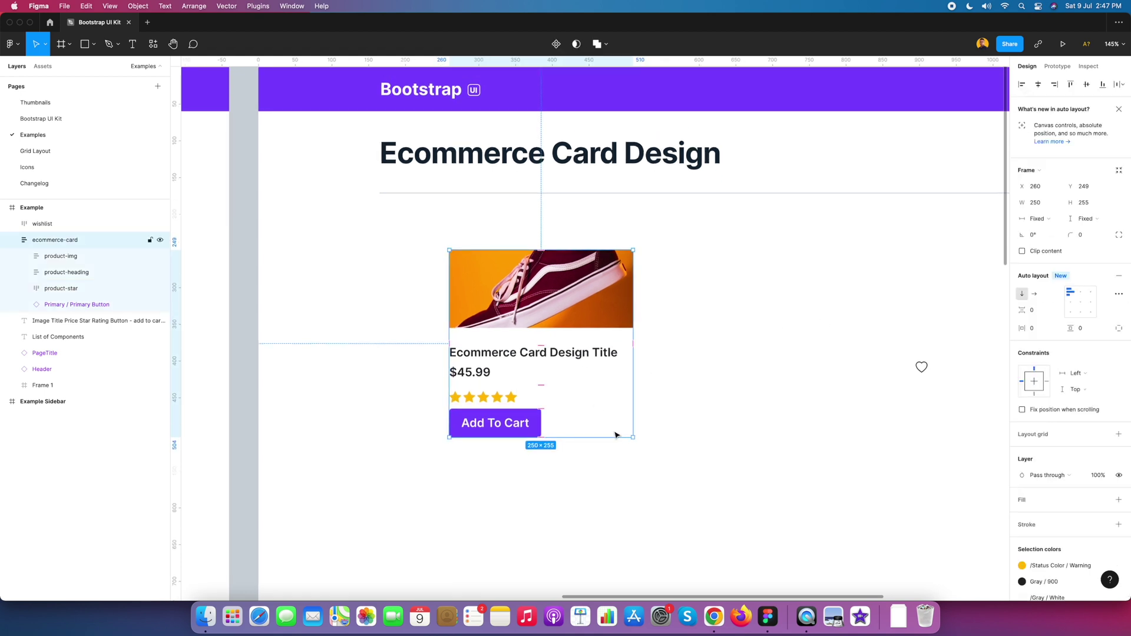
left_click_drag(632, 436, 635, 491)
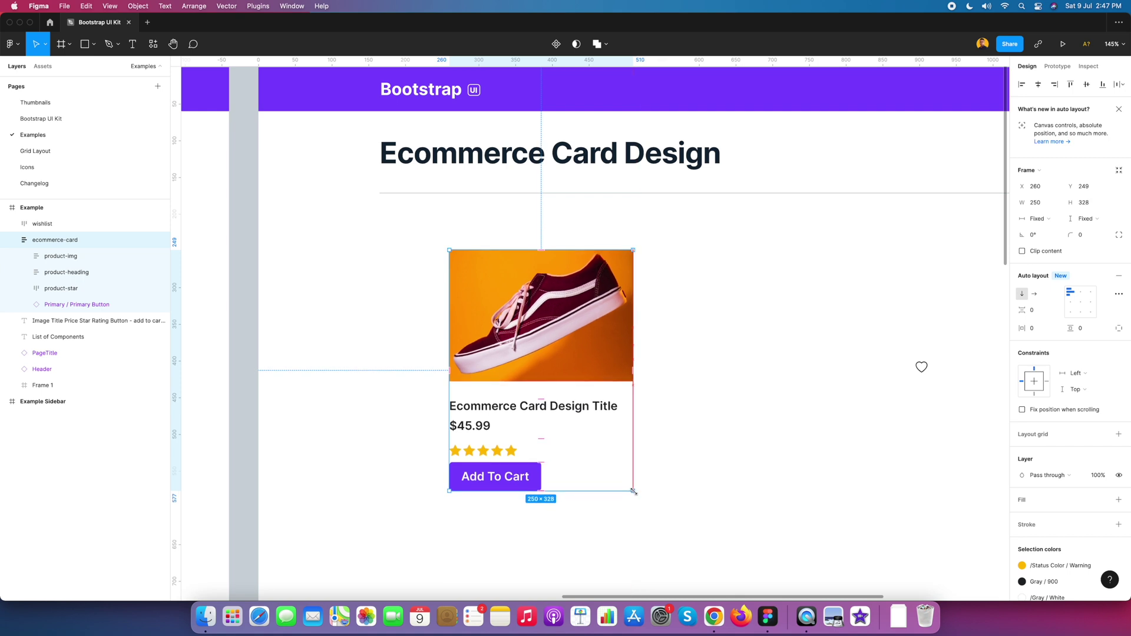
left_click(694, 448)
left_click(576, 375)
- Reduce the product-img frame's bottom padding to 16
left_click(57, 256)
left_click(1086, 346)
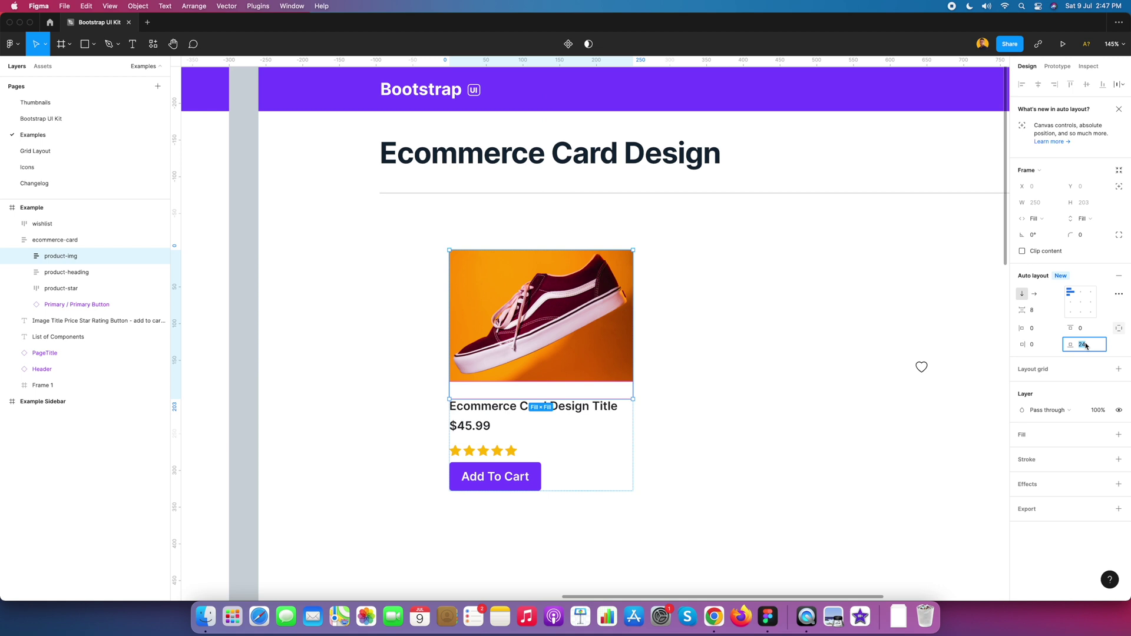
type("1")
key("Return")
- Try widening the ecommerce-card frame to test its resizing, and undo the change
left_click(576, 369)
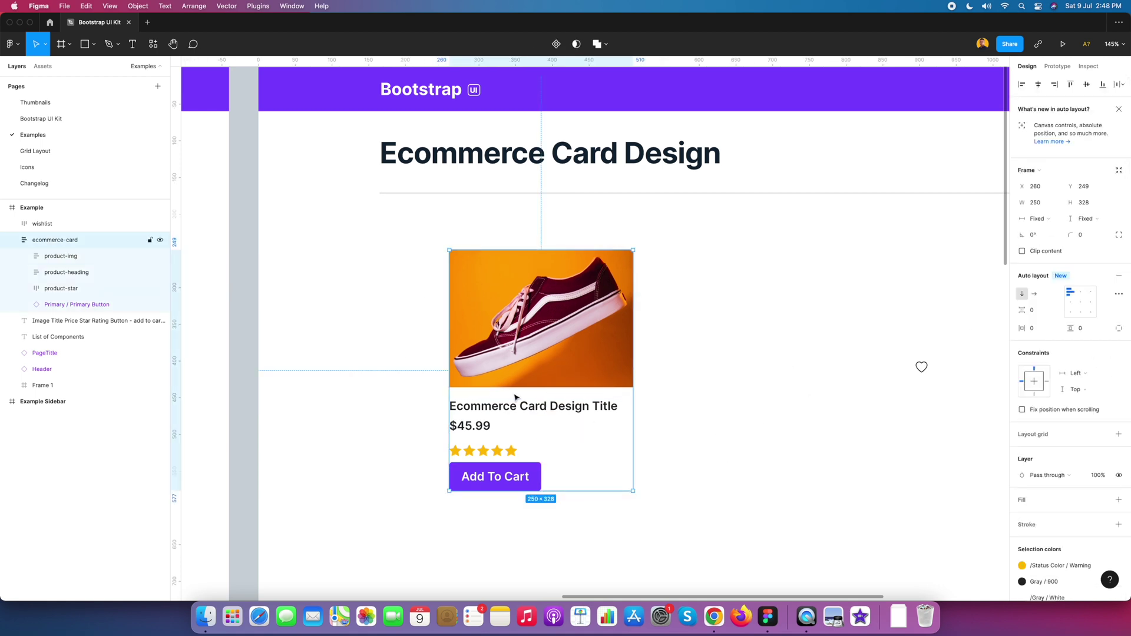
left_click_drag(629, 488, 691, 479)
key("super+z")
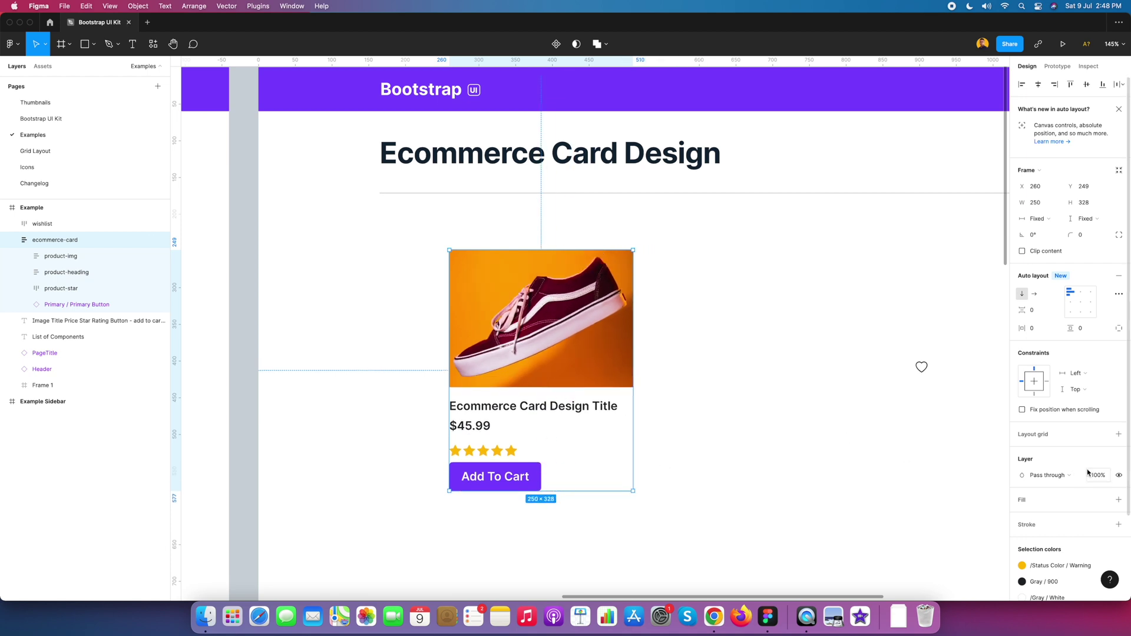
- Add an inside stroke of 1 to the ecommerce-card frame using the Stroke/Input colour style
scroll(1089, 473, "down", 3)
left_click(1061, 439)
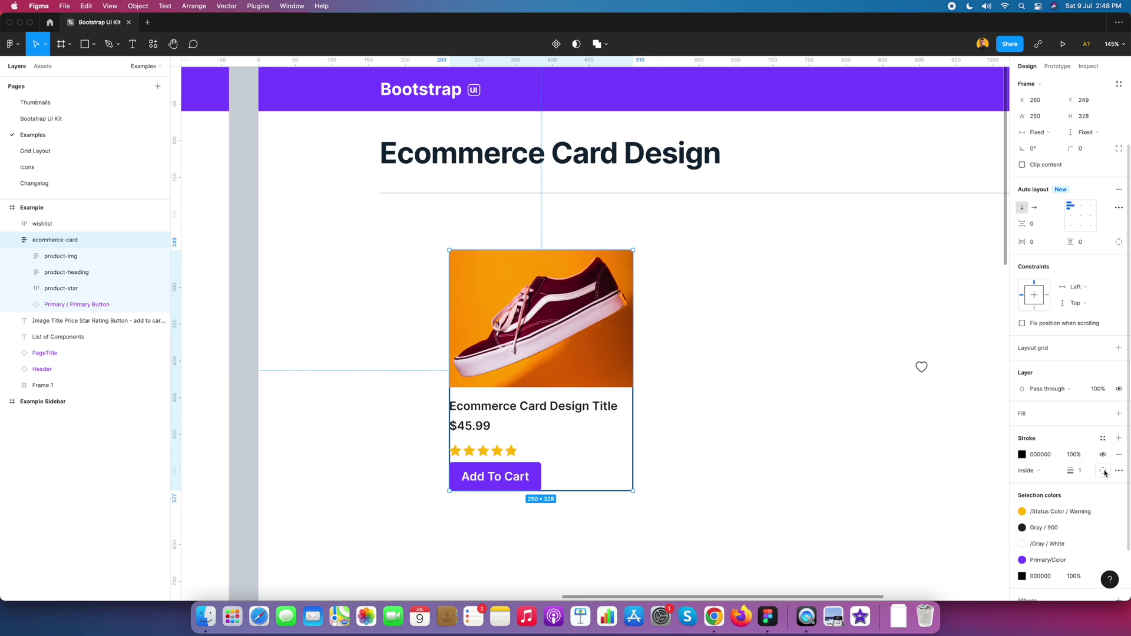
left_click(1040, 474)
left_click(1041, 476)
left_click(1101, 439)
left_click(1047, 582)
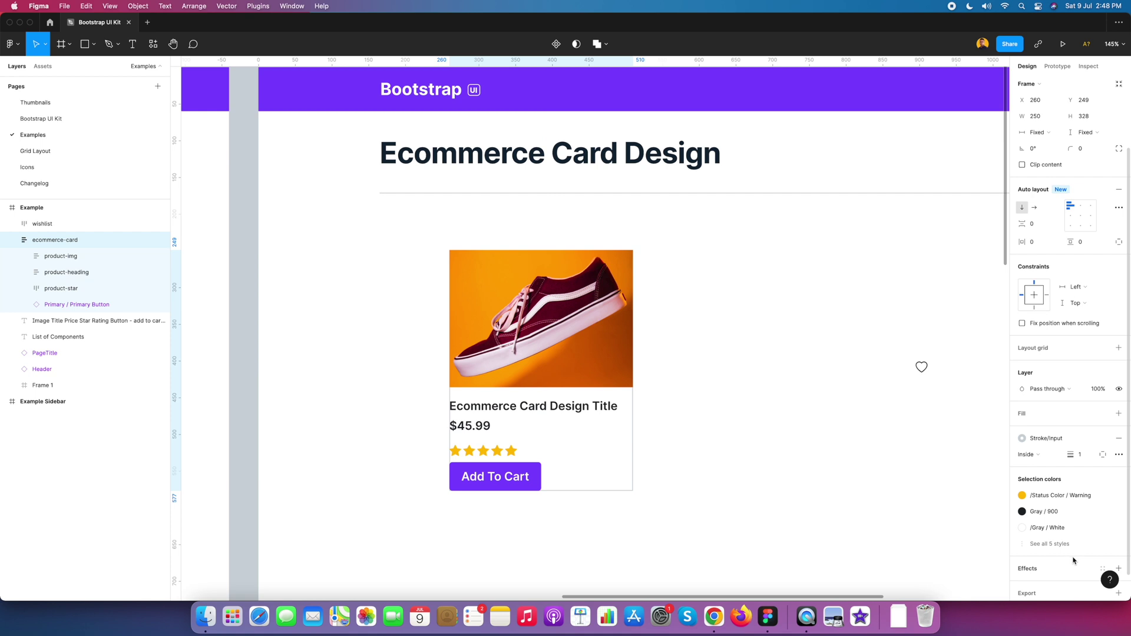
left_click(785, 427)
scroll(702, 345, "down", 3)
- Set the ecommerce-card frame's corner radius to 12
left_click(559, 349)
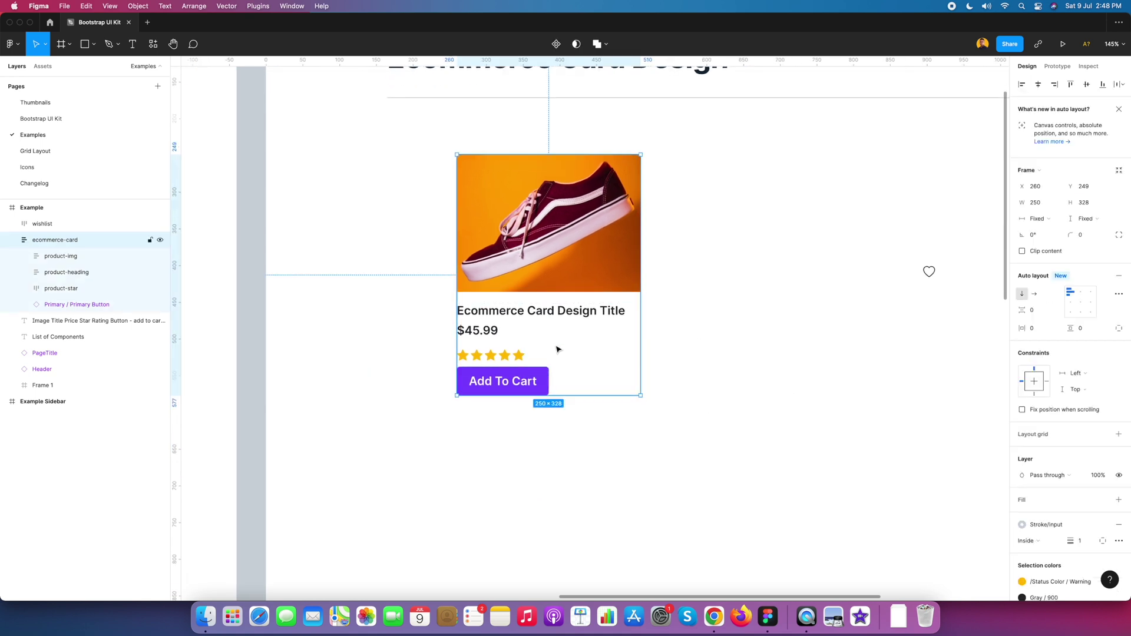
left_click(695, 349)
left_click(568, 343)
left_click(730, 345)
left_click(586, 347)
left_click(687, 380)
left_click(589, 360)
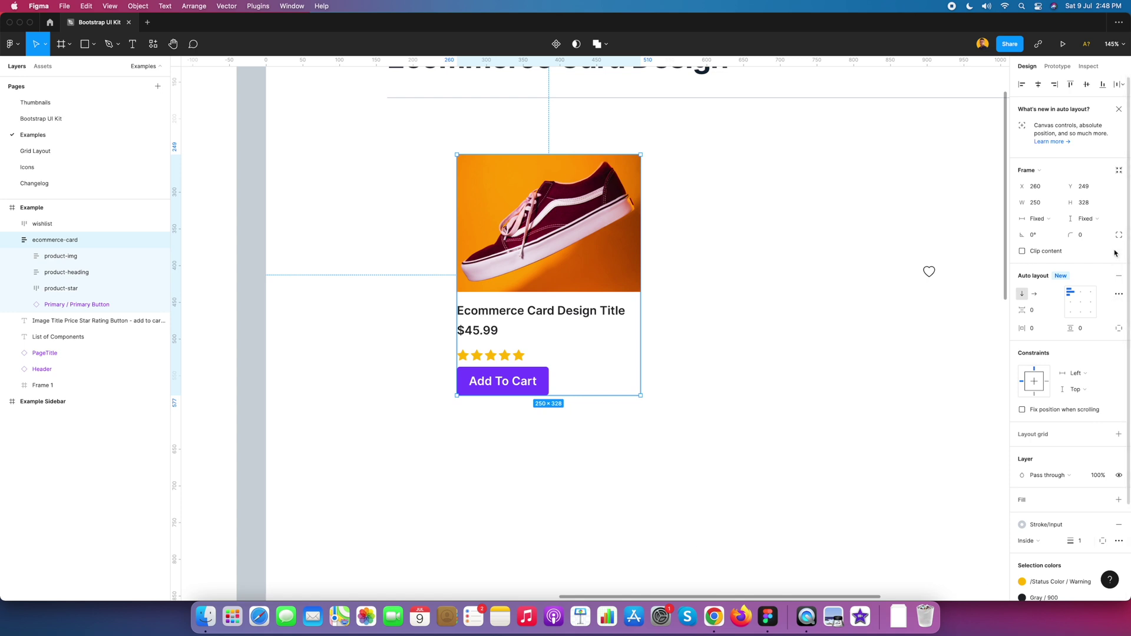
type("12")
key("Return")
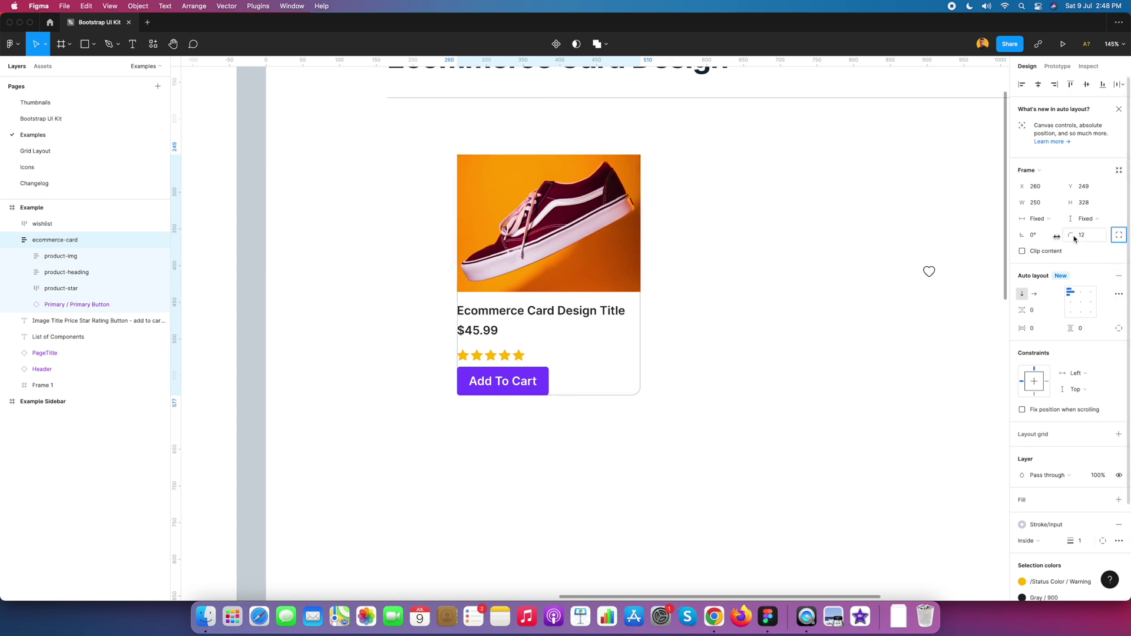
left_click(730, 278)
- Round only the top-left and top-right corners of product-image with a radius of 12 each
left_click(583, 268, "super")
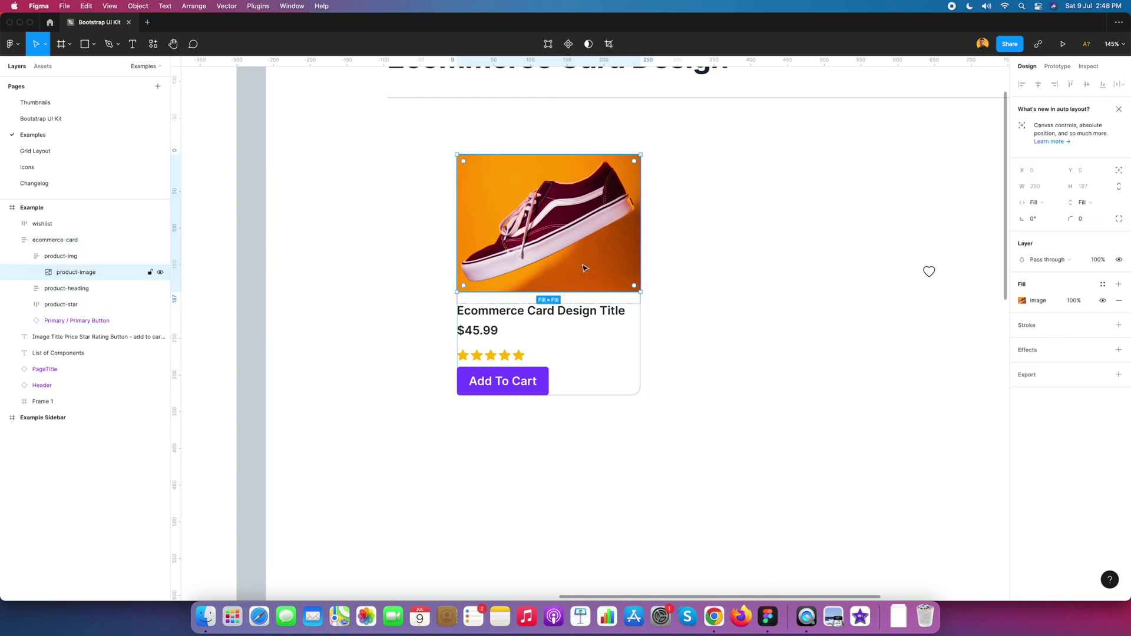
left_click(654, 268)
scroll(654, 396, "up", 5)
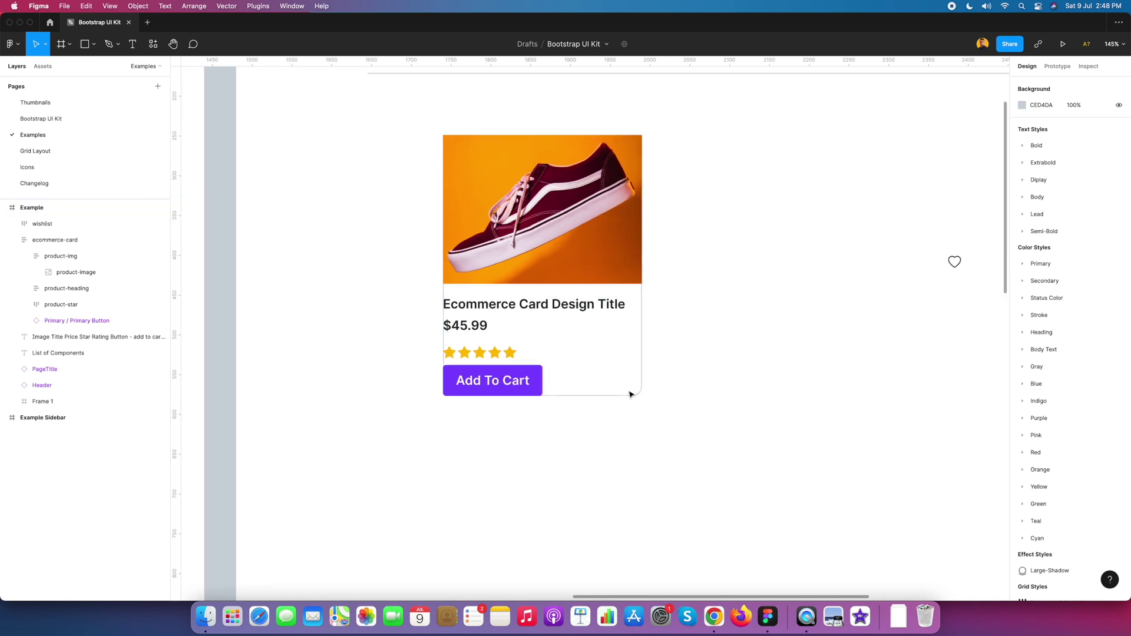
scroll(560, 253, "up", 3)
left_click(518, 205)
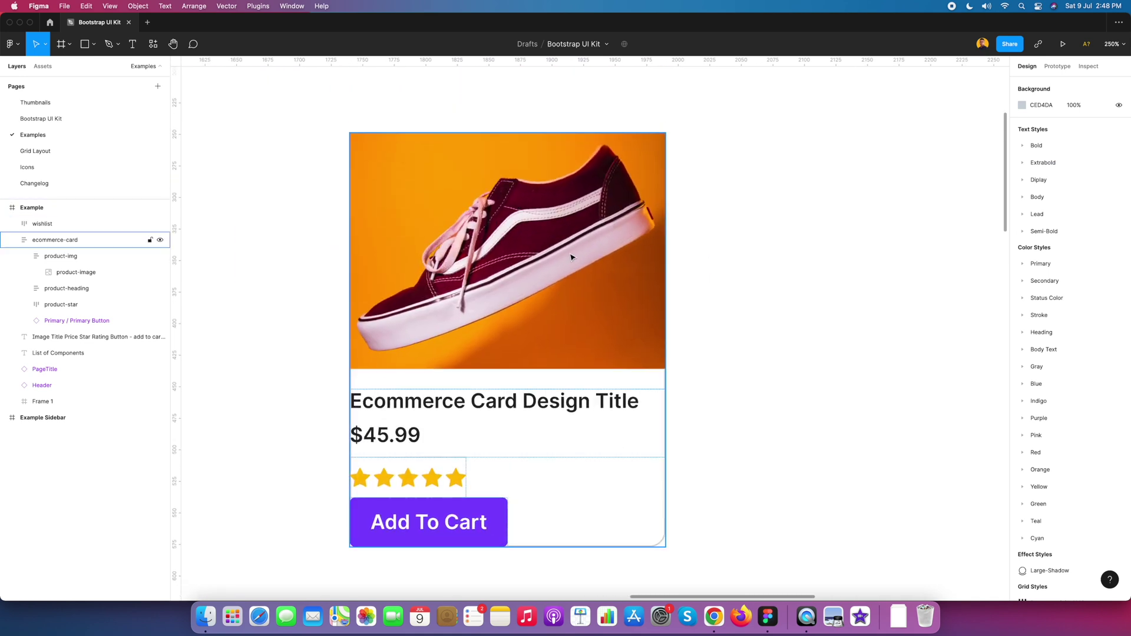
left_click(86, 272)
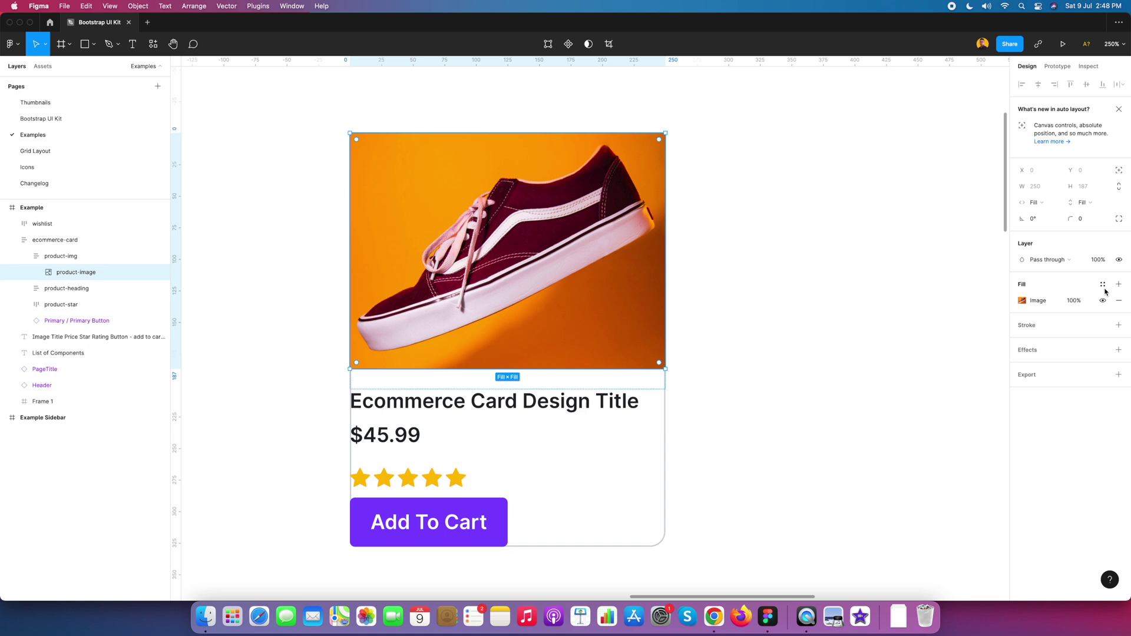
left_click(1119, 218)
left_click(1033, 235)
type("12")
left_click(1050, 236)
type("12")
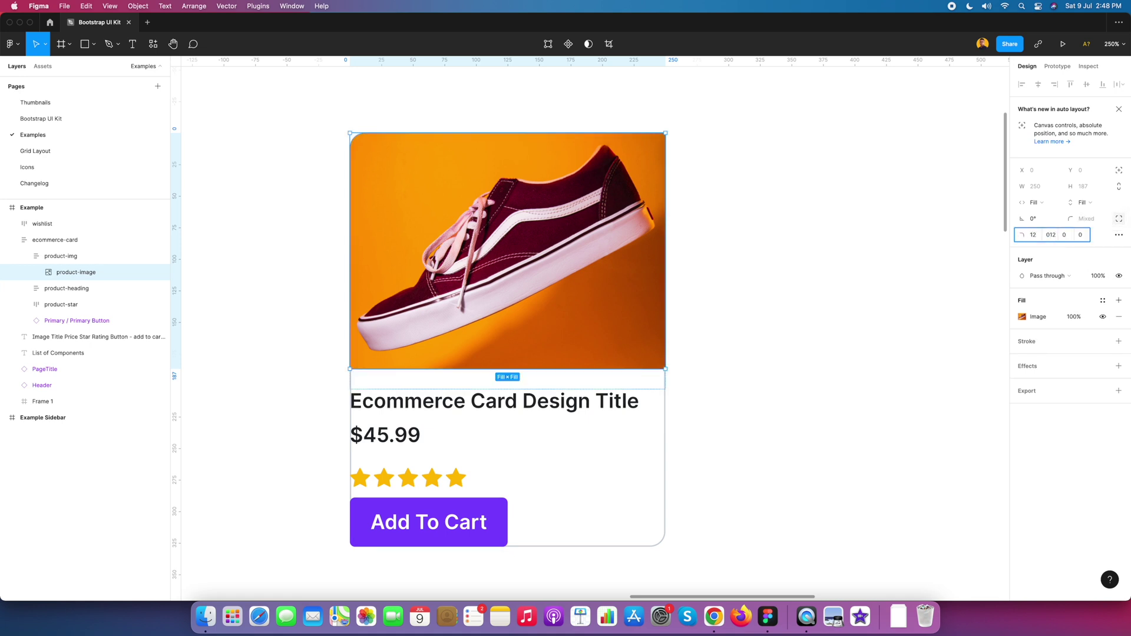
key("Return")
left_click(793, 263)
- Try narrowing the ecommerce-card frame slightly, and undo the resize
scroll(776, 306, "down", 2)
left_click(645, 409)
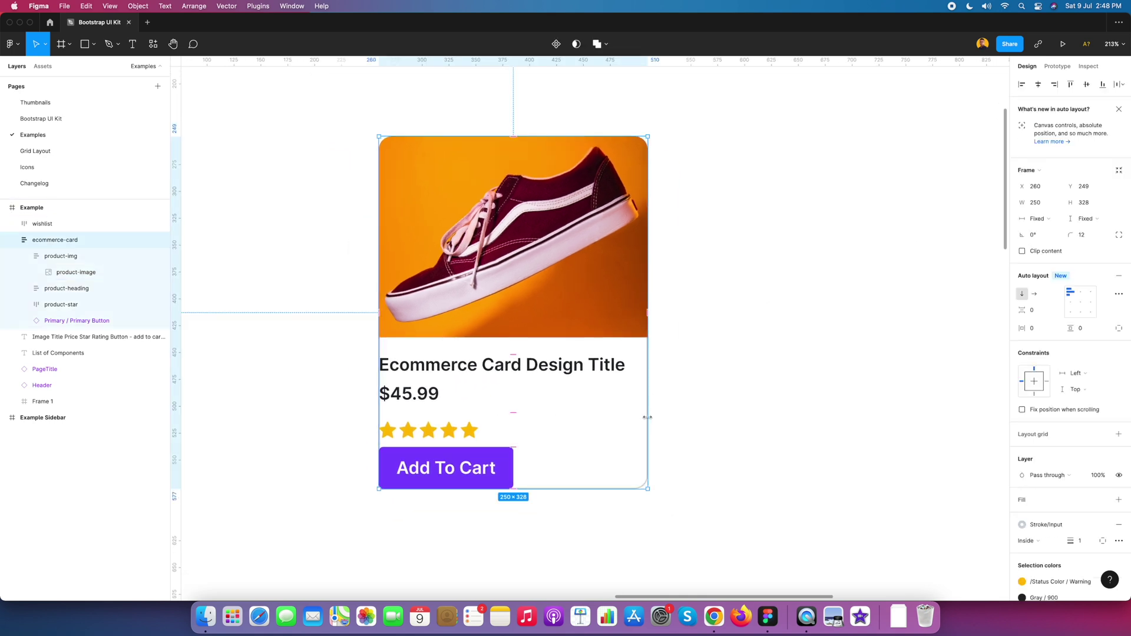
mouse_move(649, 419)
left_mouse_down()
mouse_move(730, 419)
mouse_move(634, 415)
left_mouse_up()
key("super+z")
scroll(690, 366, "left", 2)
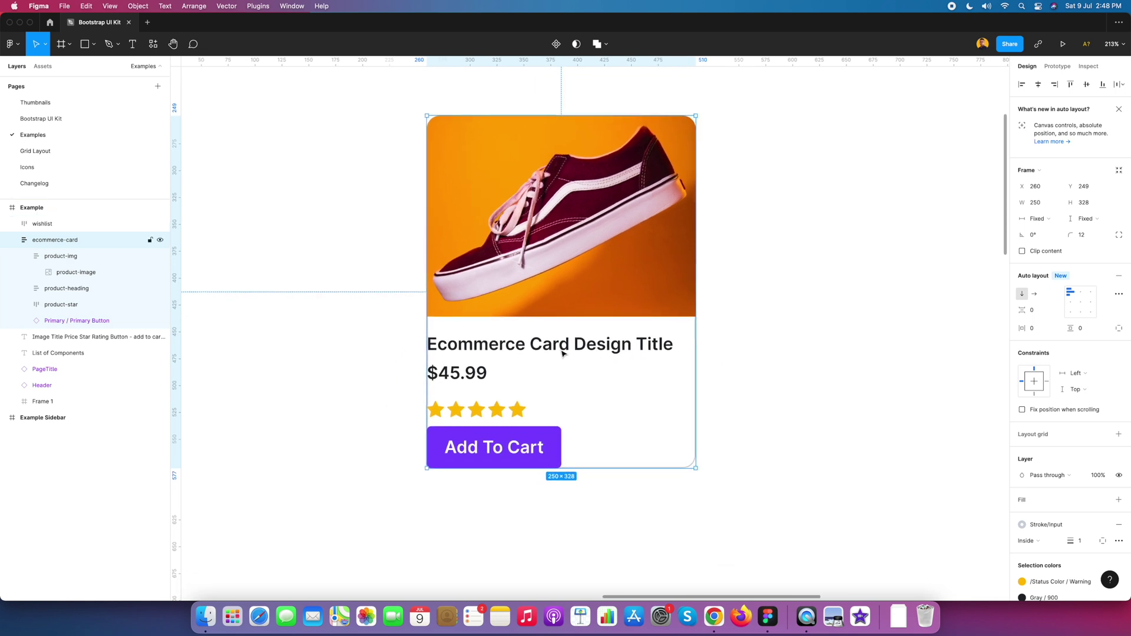
- Wrap the product-heading, product-star and Primary Button layers together in a new frame inside the card
left_click(87, 288)
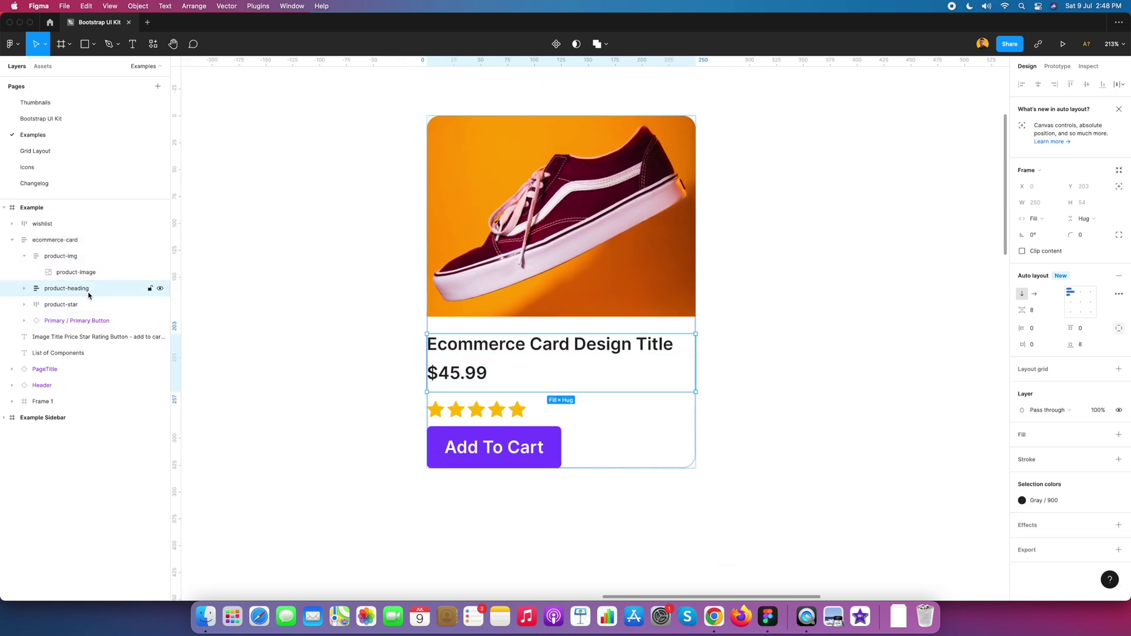
left_click(68, 305)
left_click(69, 320)
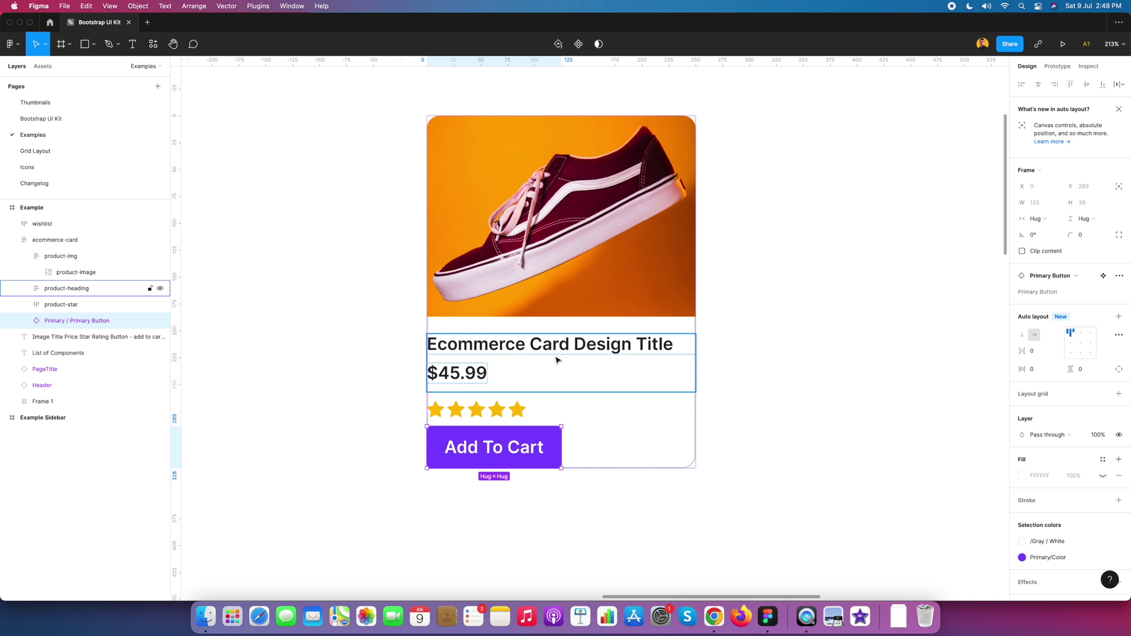
scroll(678, 394, "down", 5)
left_click(554, 369)
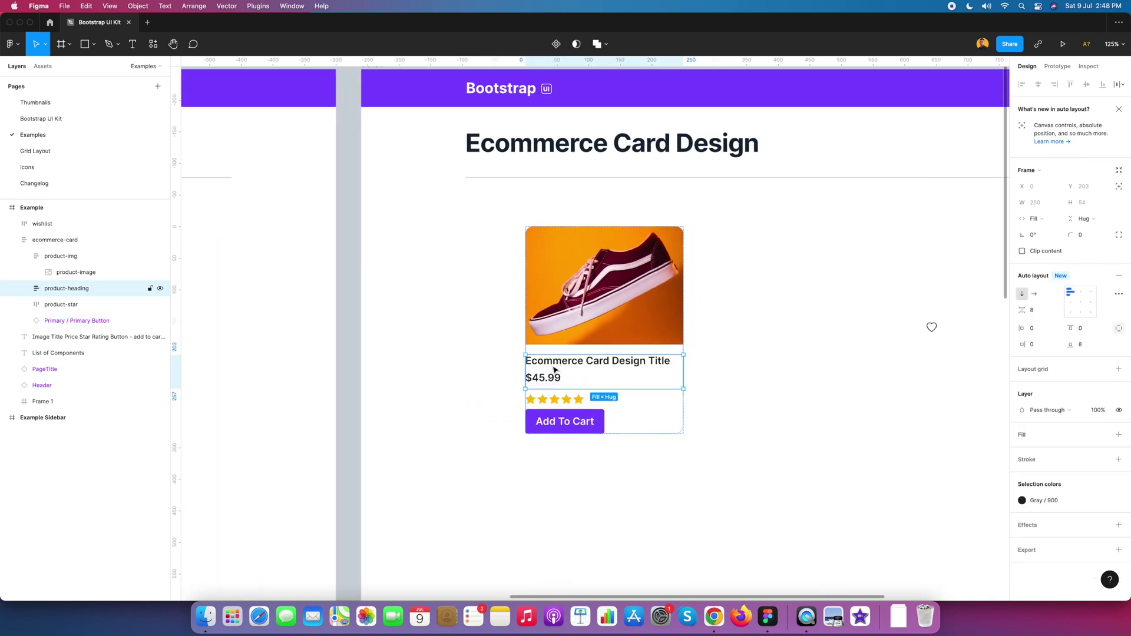
left_click(73, 306)
left_click(77, 322)
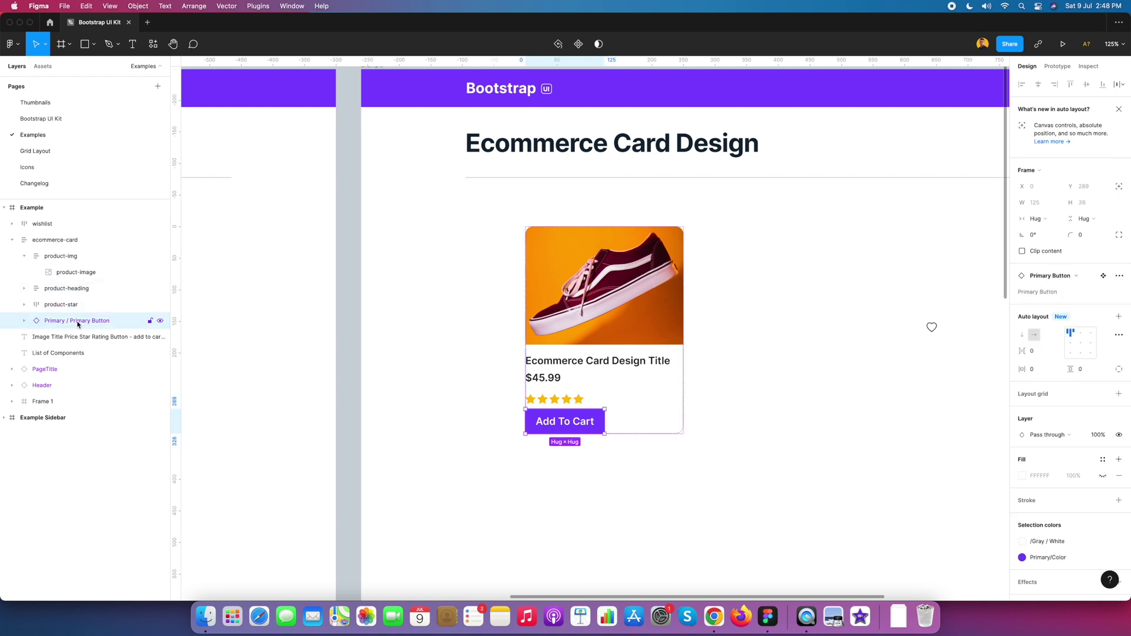
left_click(71, 288, "shift")
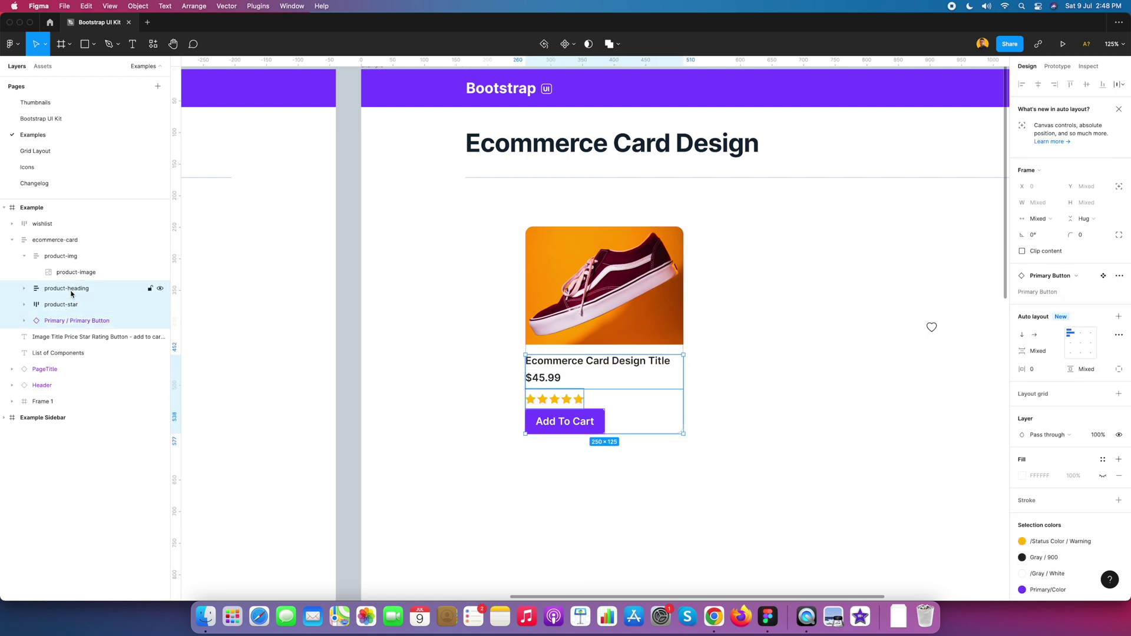
right_click(91, 289)
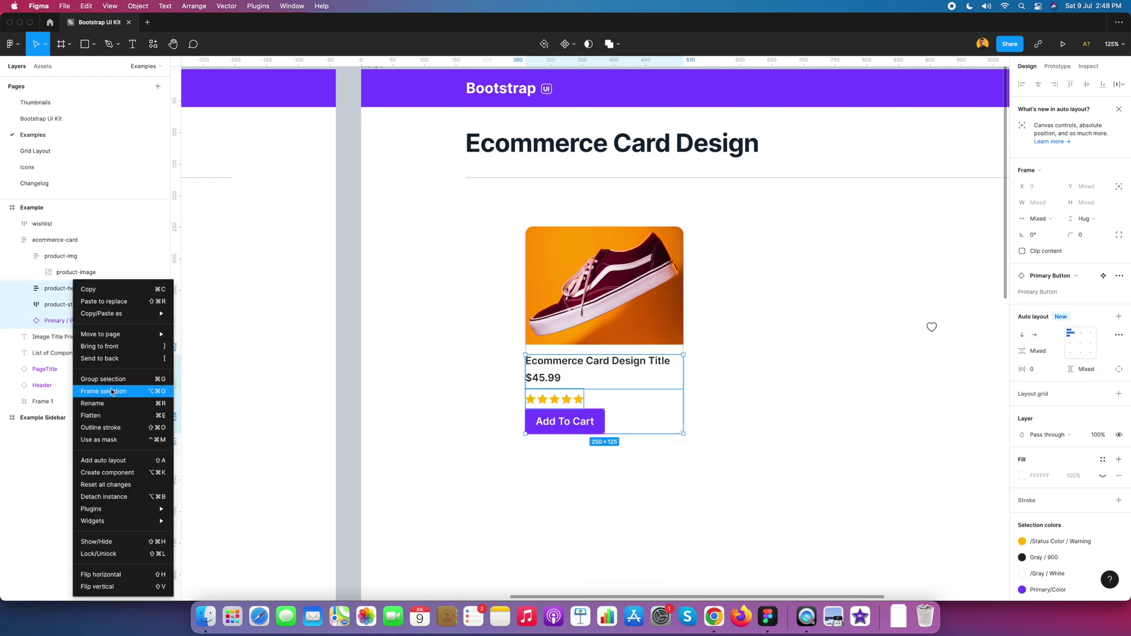
left_click(112, 392)
- Rename the new frame around the heading, stars and button as product-content
right_click(65, 291)
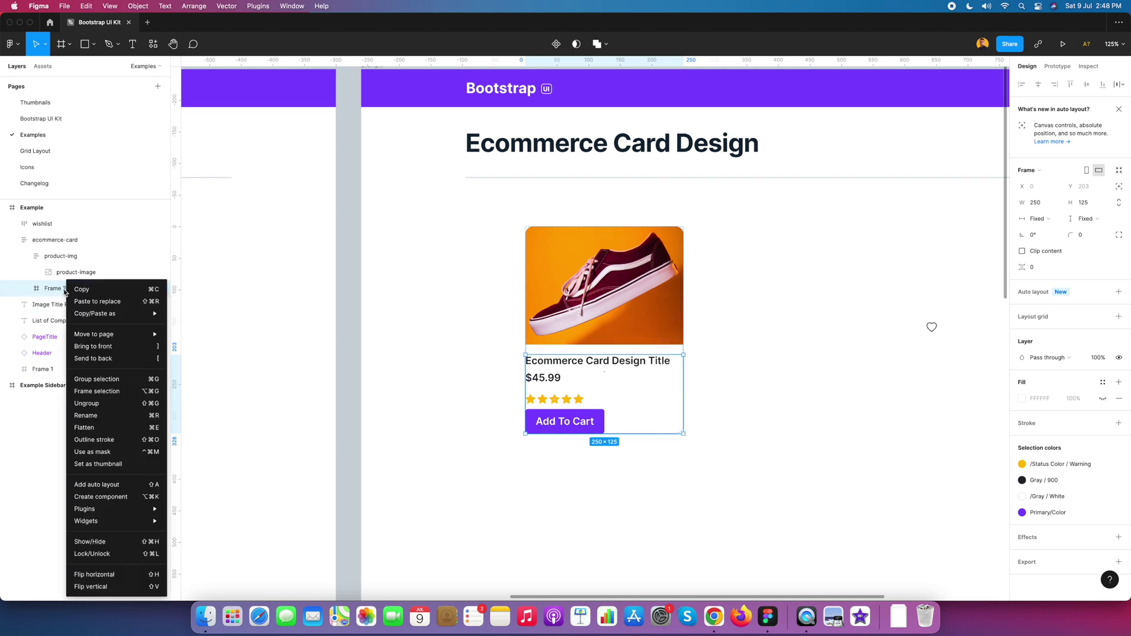
left_click(63, 291)
double_click(64, 291)
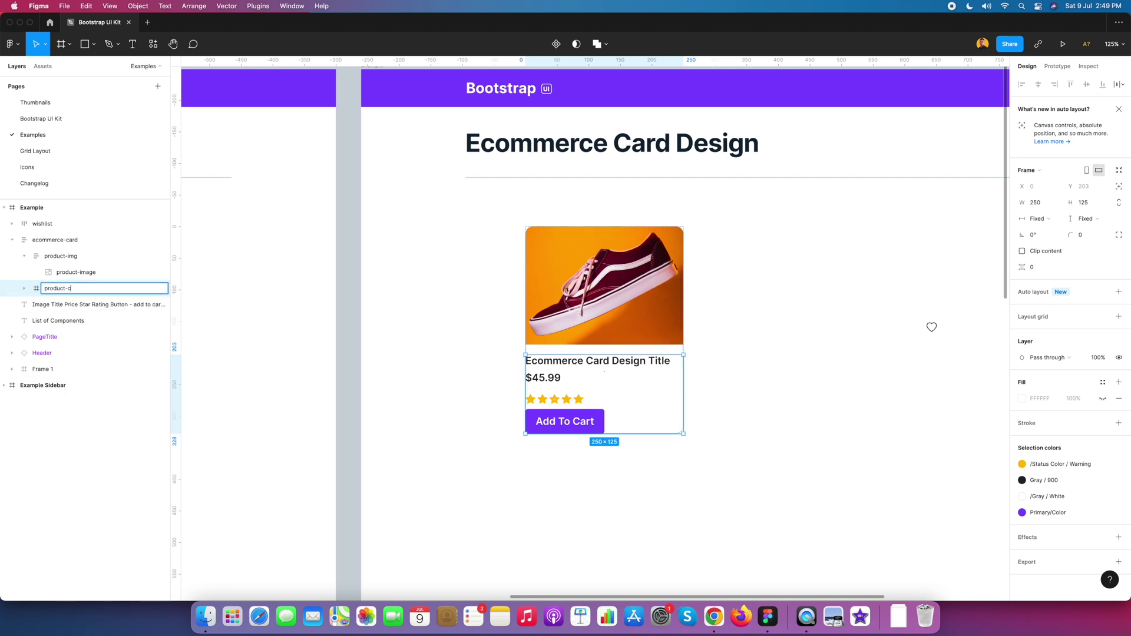
key("Return")
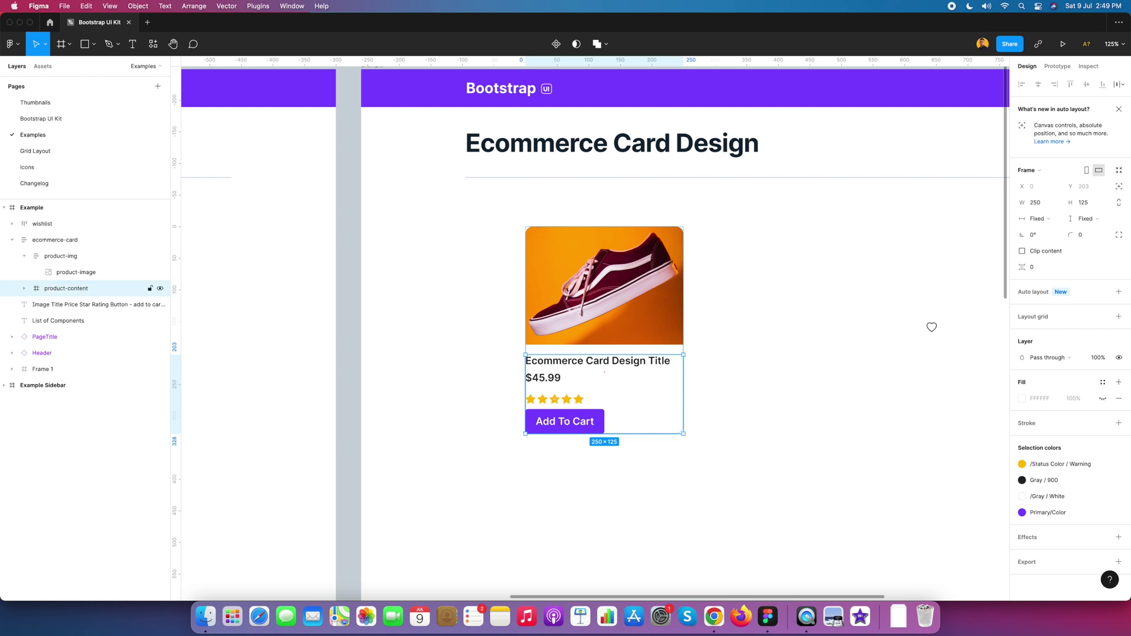
- Add auto layout to product-content with horizontal and vertical padding of 8
right_click(68, 291)
left_click(88, 483)
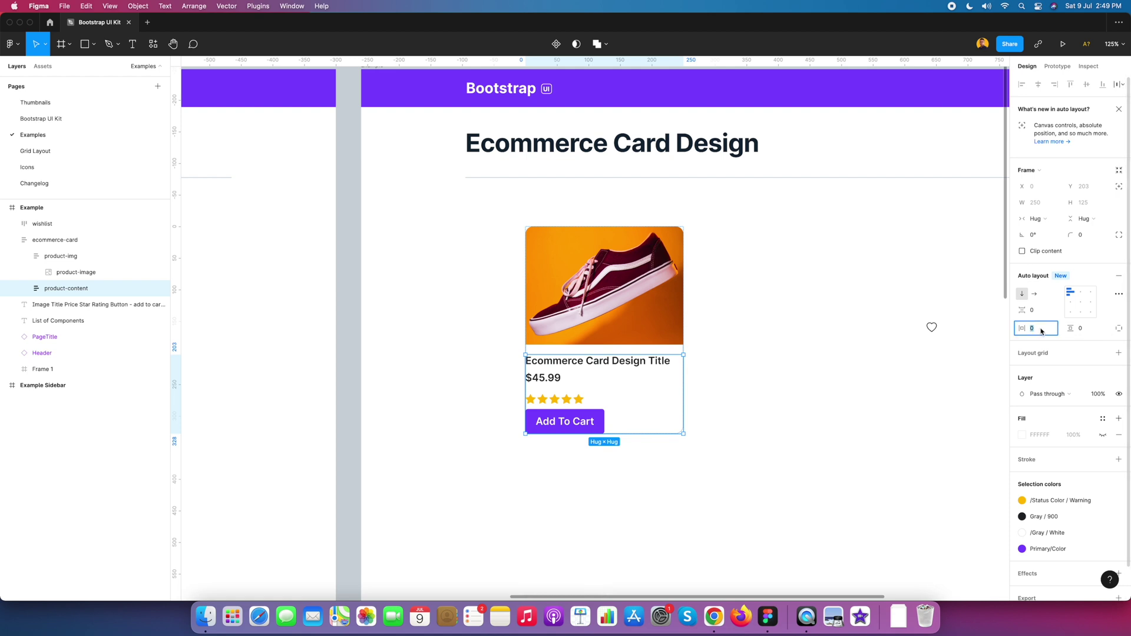
key("Tab")
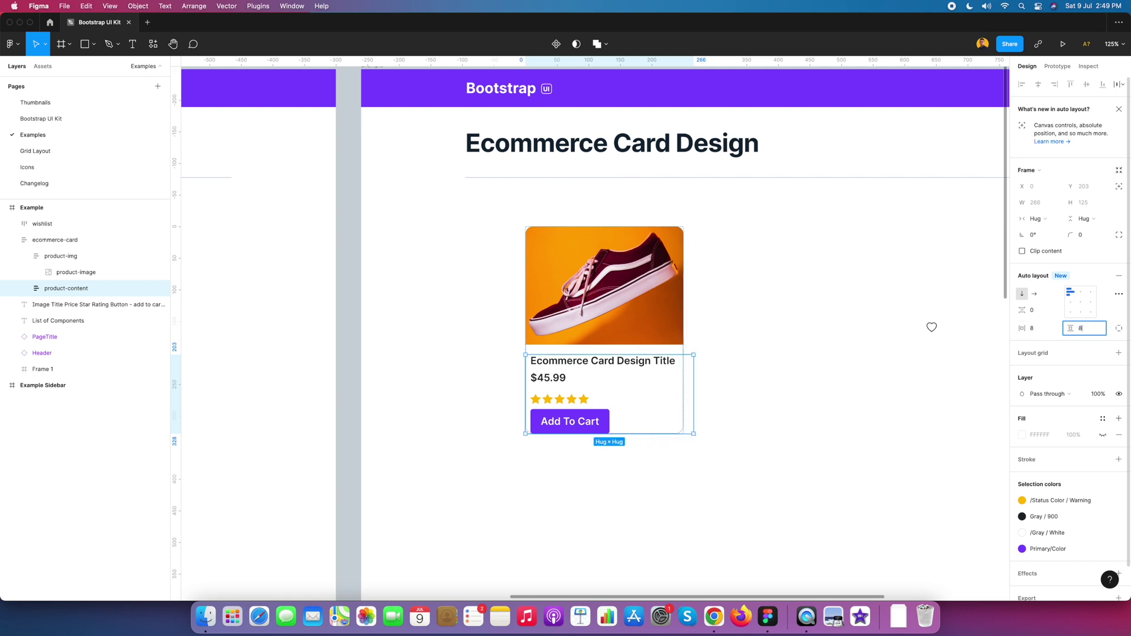
left_click(841, 287)
left_click(638, 405)
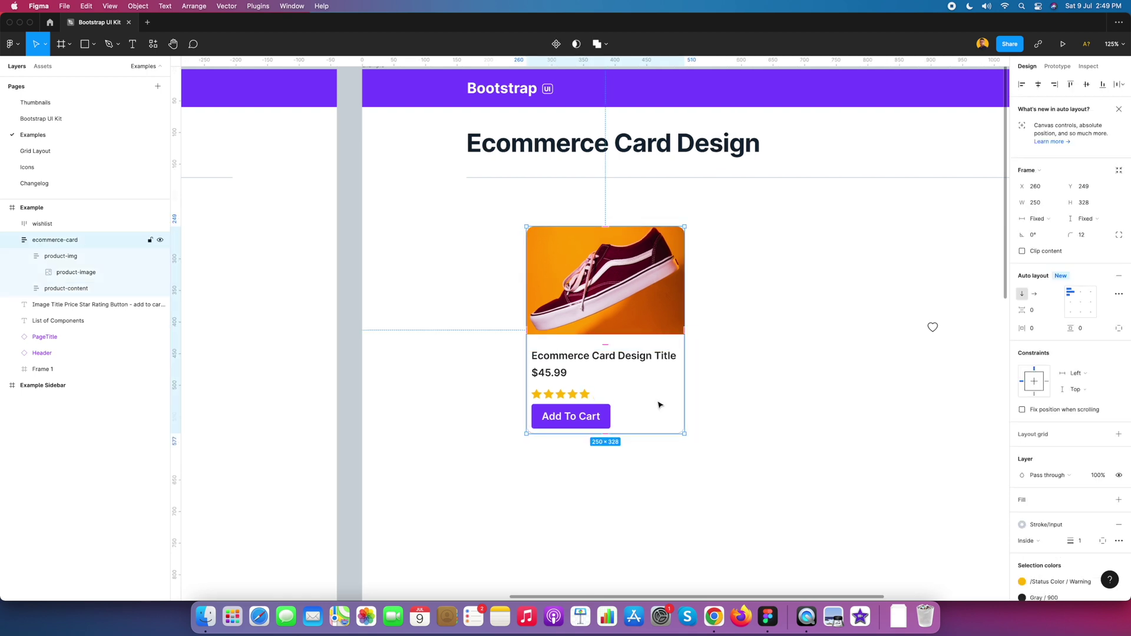
- Set the bottom padding of the product-img frame to 0
left_click(62, 258)
left_click(25, 256)
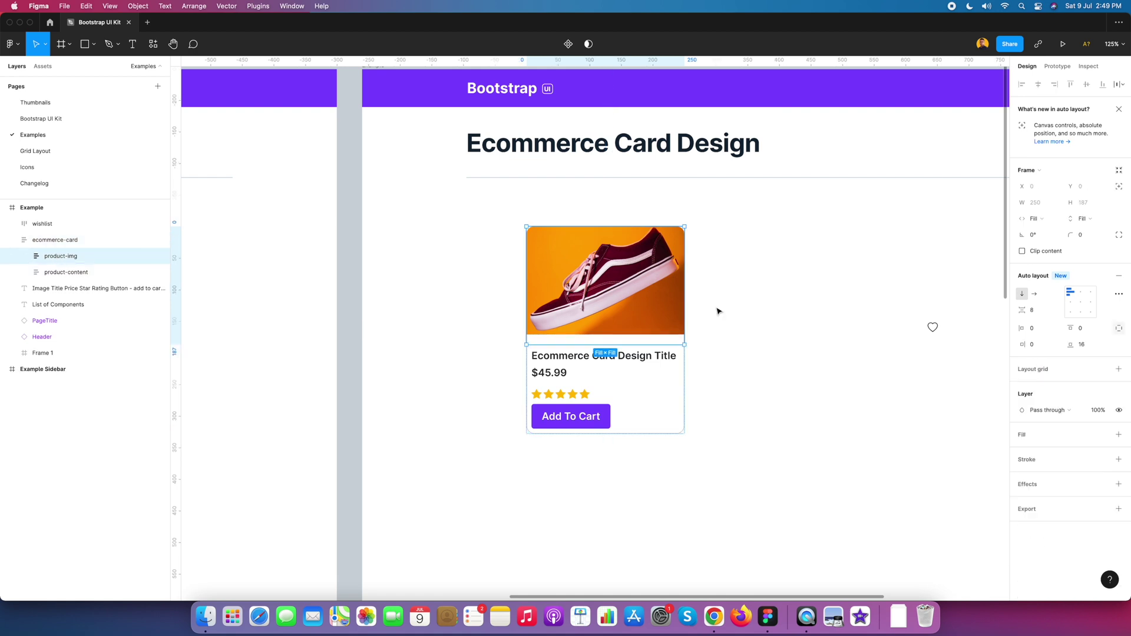
left_click(1084, 346)
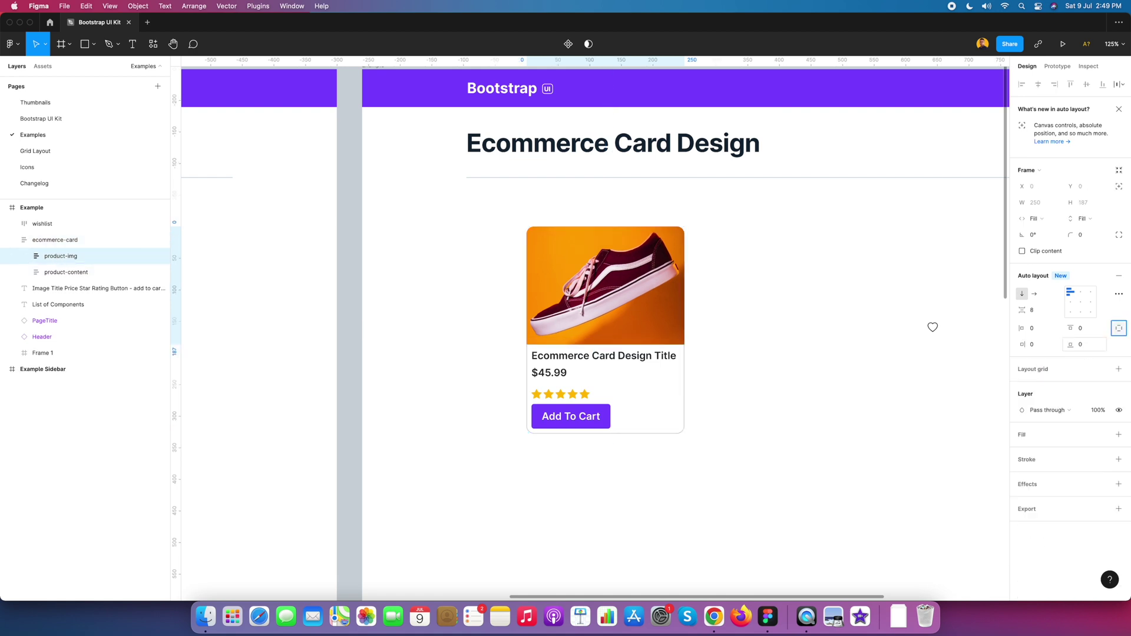
- Set the horizontal and vertical padding of product-content to 12
left_click(65, 272)
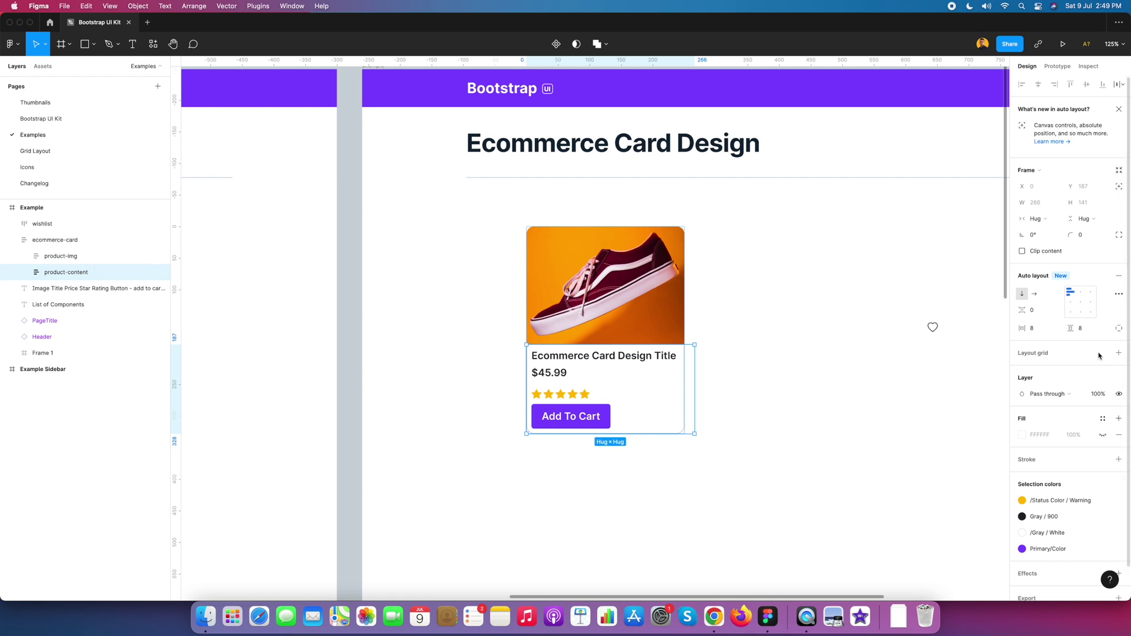
left_click(1037, 331)
key("Tab")
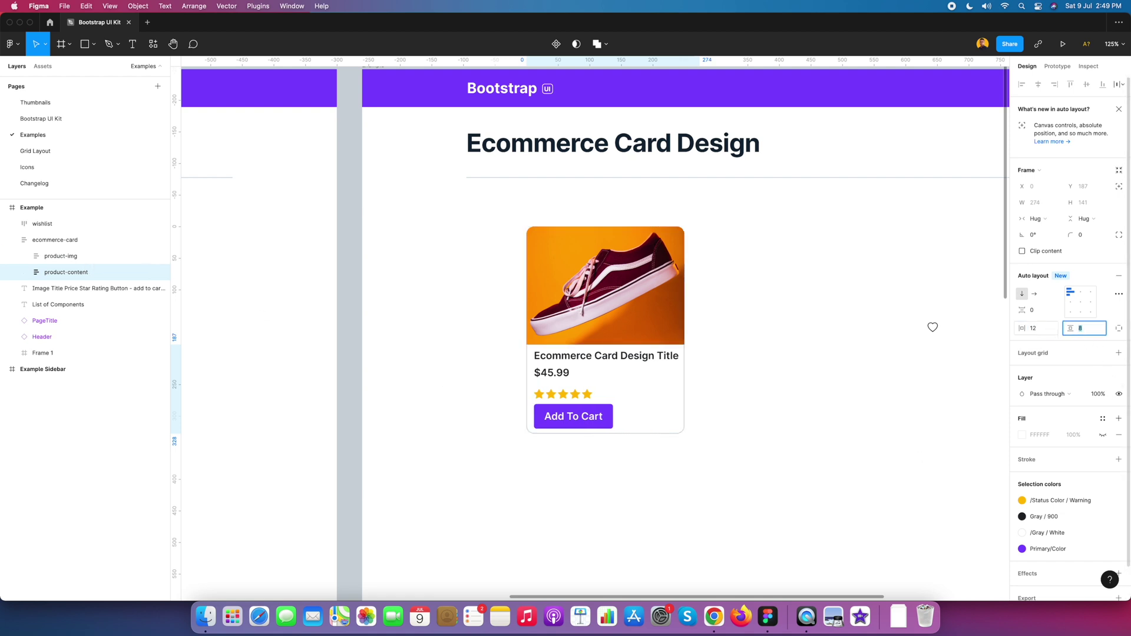
type("12")
key("Return")
key("Escape")
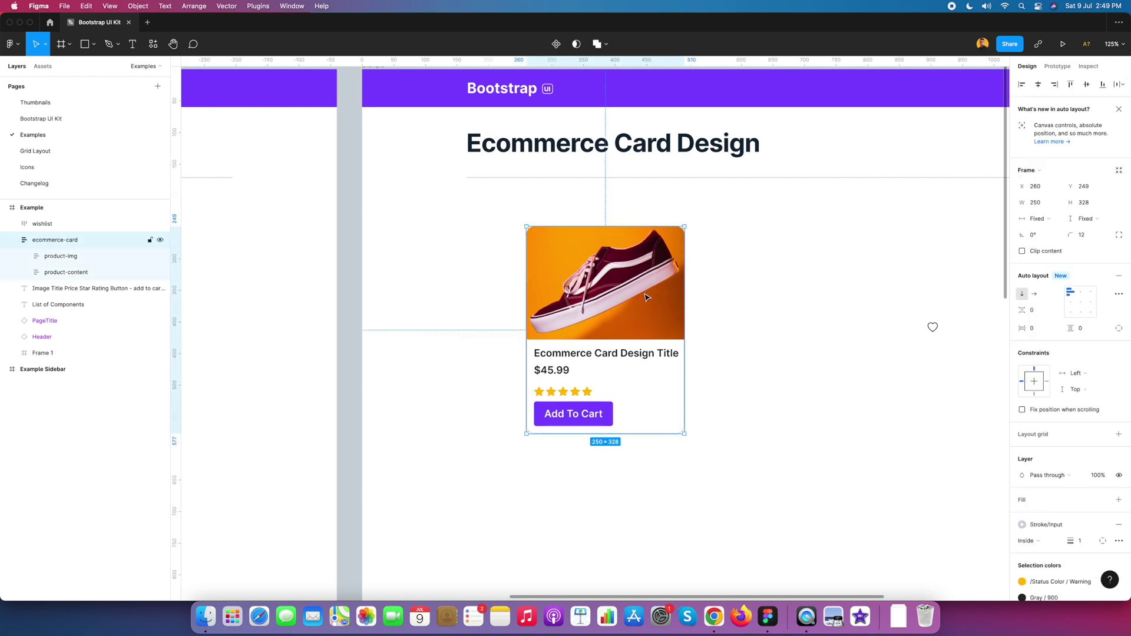
- Set both the width and the height of the ecommerce-card frame to hug contents
scroll(1046, 218, "down", 1)
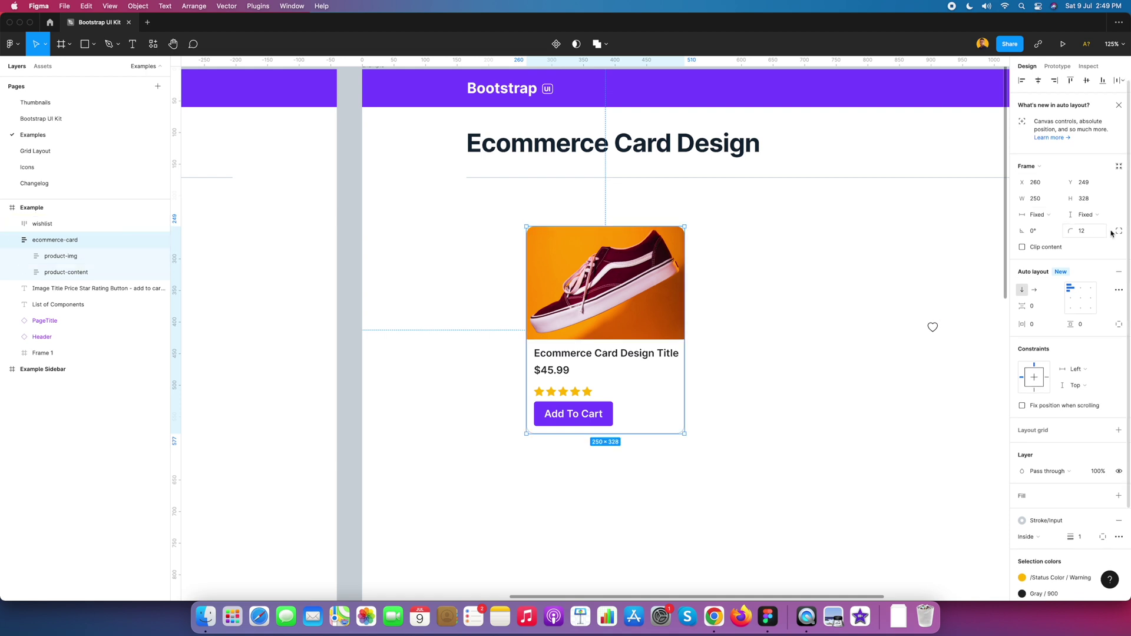
left_click(1047, 218)
left_click(1060, 228)
left_click(1067, 218)
left_click(1084, 230)
left_click(783, 317)
left_click(656, 348)
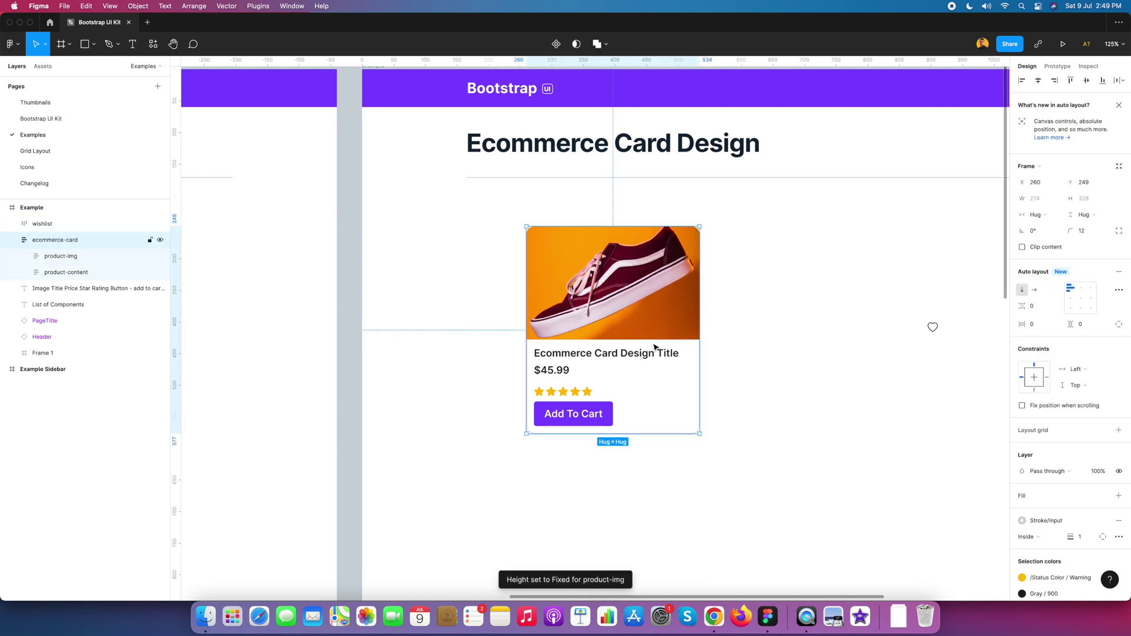
left_click(745, 423)
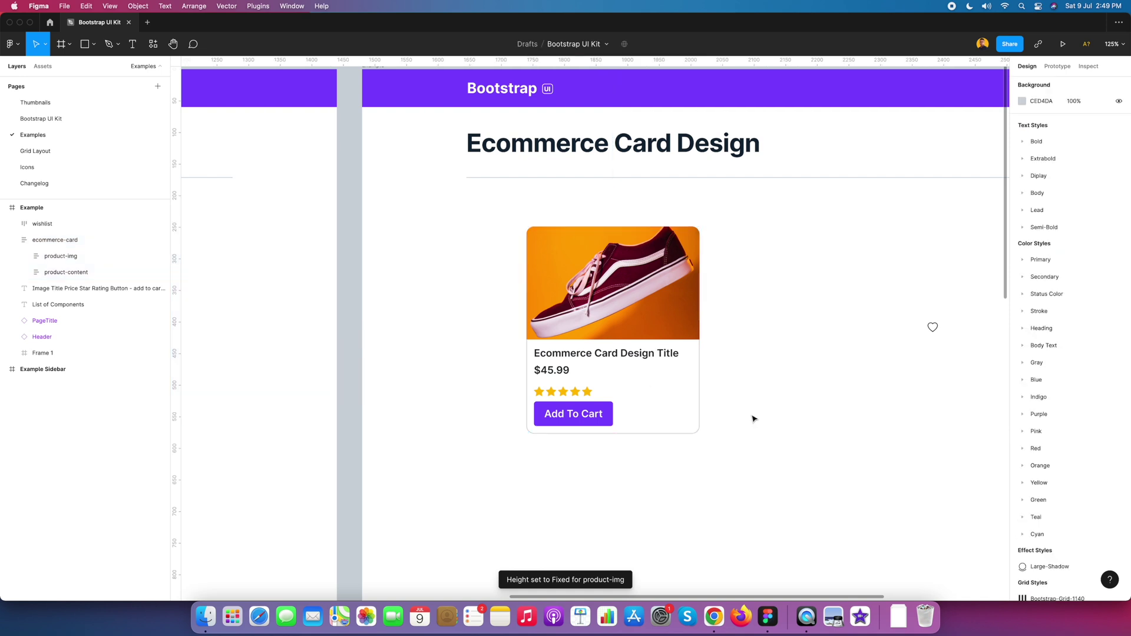
scroll(742, 416, "up", 5)
scroll(599, 411, "up", 2)
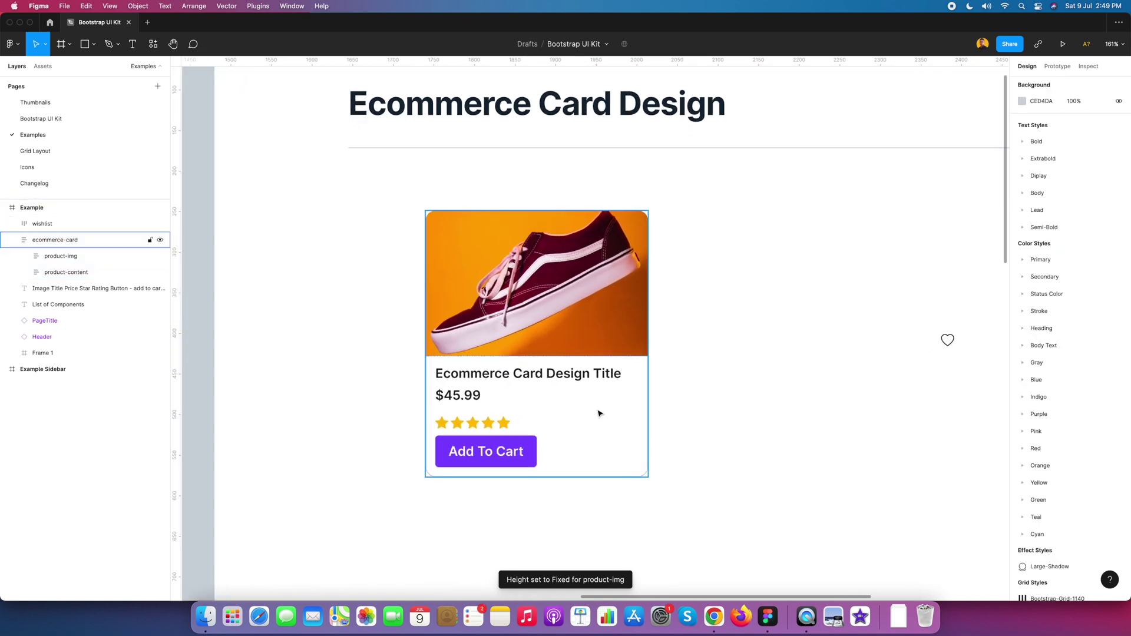
- Try shrinking the ecommerce-card frame to about 251 × 316, and undo the resize
left_click(598, 404)
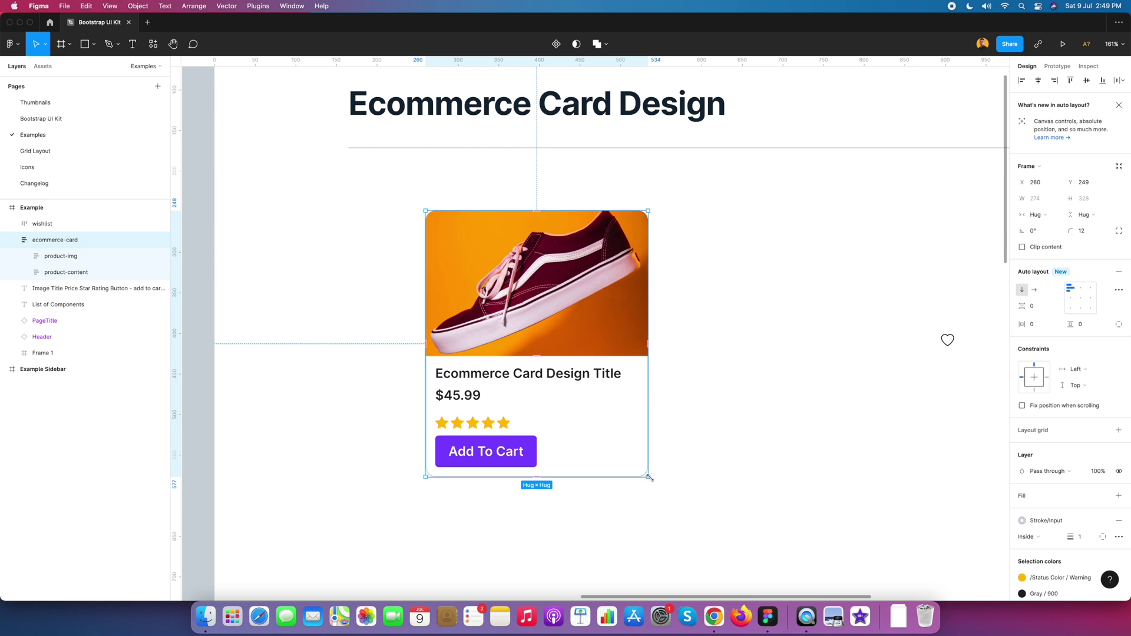
left_click_drag(649, 477, 623, 467)
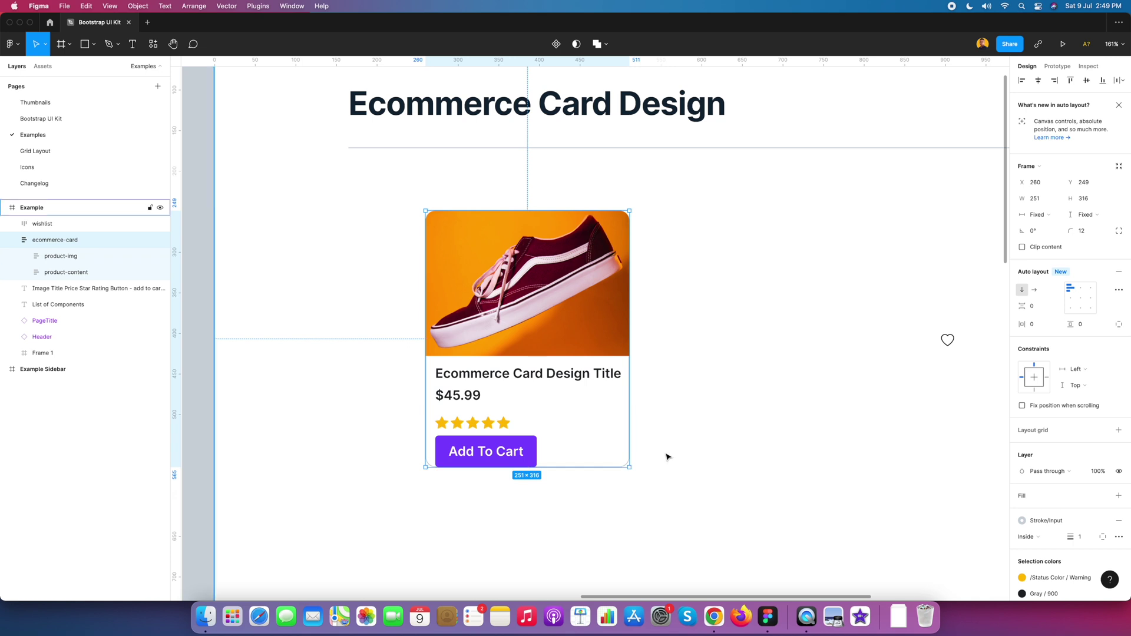
left_click(695, 397)
left_click(596, 379)
key("ctrl+z")
- Set the width of product-content to fill its container
left_click(599, 376, "super")
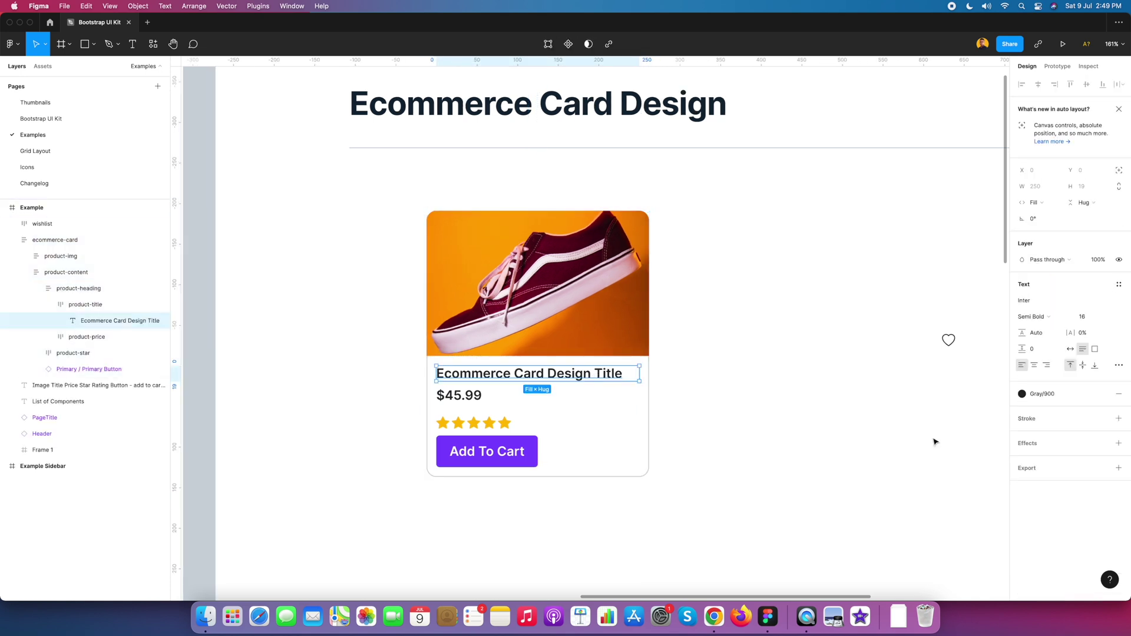
left_click(88, 304)
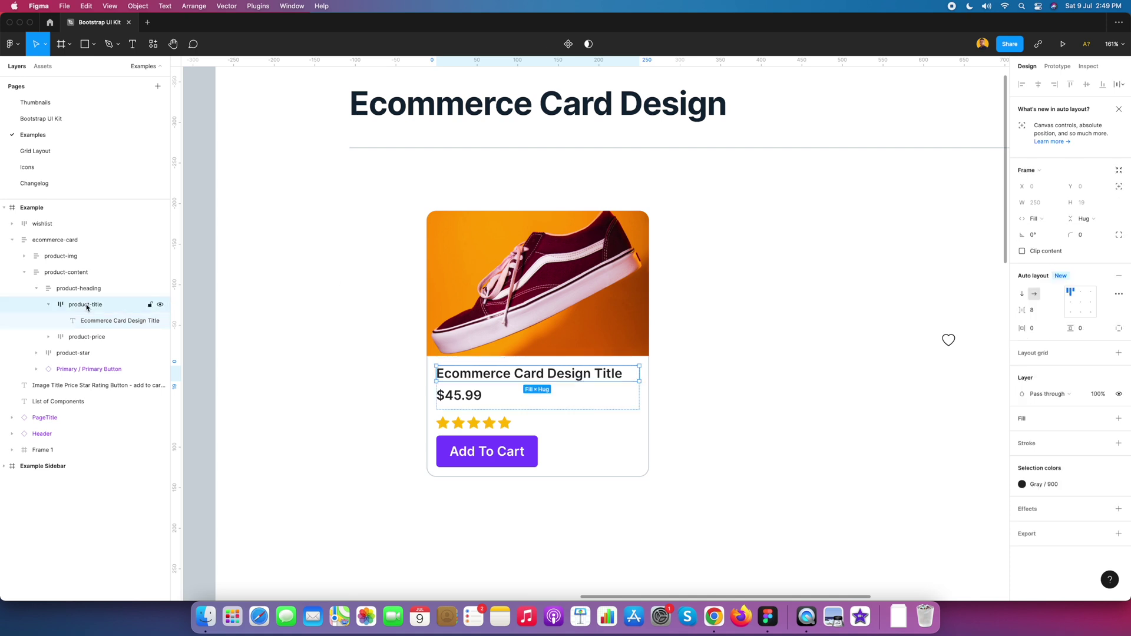
left_click(84, 273)
left_click(1048, 203)
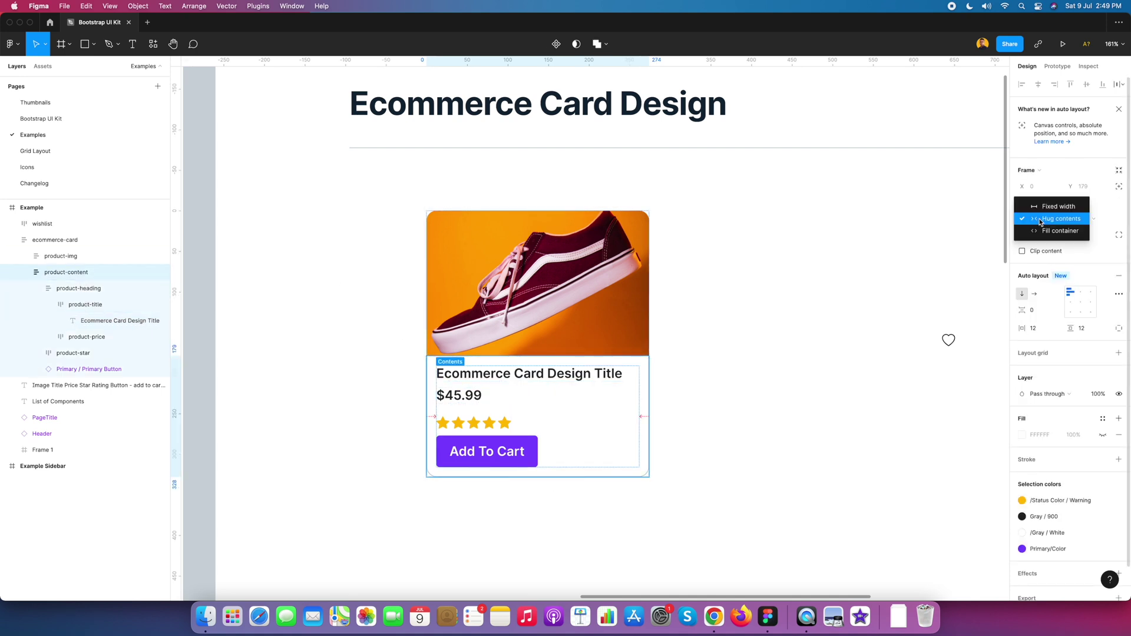
left_click(1048, 231)
- Try shrinking the whole card once more from its corner, and undo that resize
left_click(558, 324)
left_click_drag(649, 476, 619, 457)
key("super+z")
- Check the width sizing of the title text and product-title, and set product-heading's width to fill its container
double_click(607, 382)
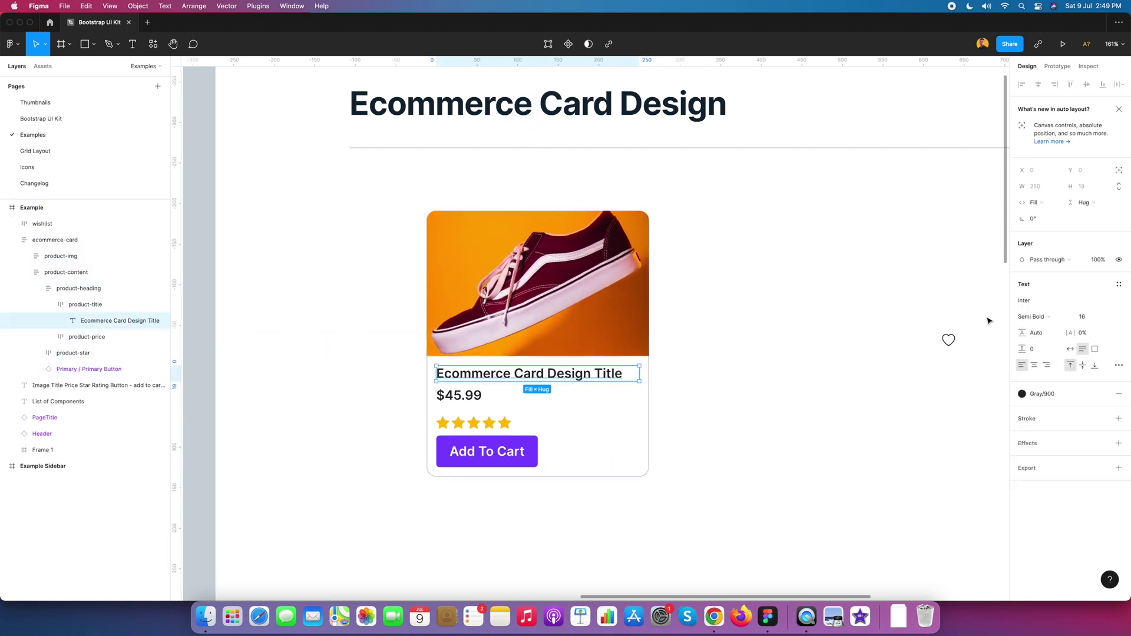
left_click(1049, 201)
left_click(1055, 200)
left_click(83, 305)
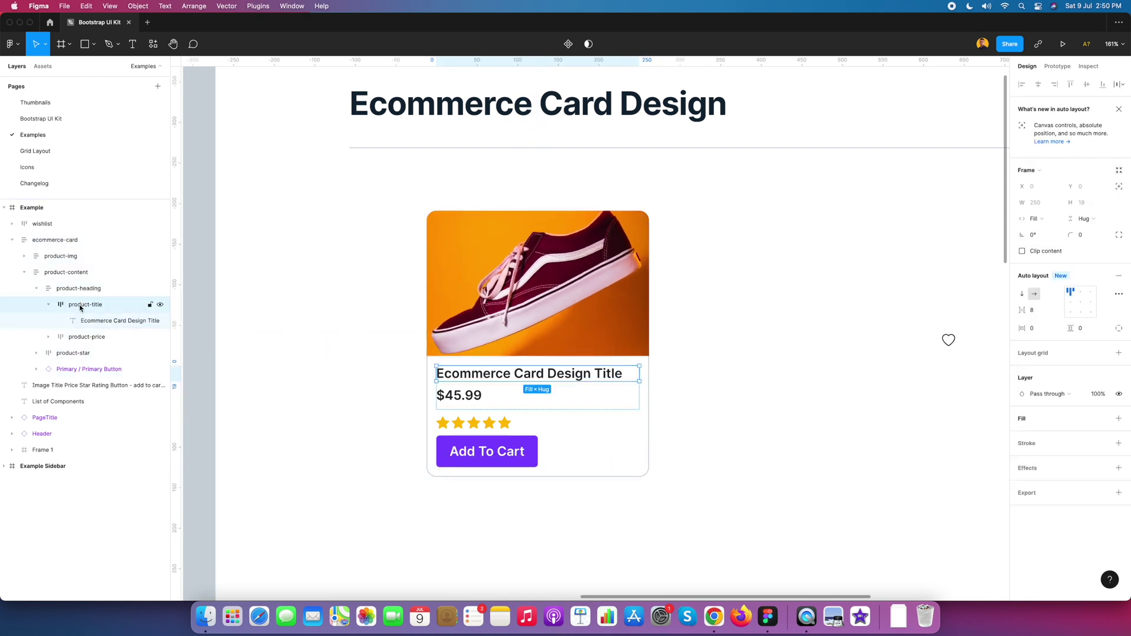
left_click(1035, 219)
left_click(1046, 217)
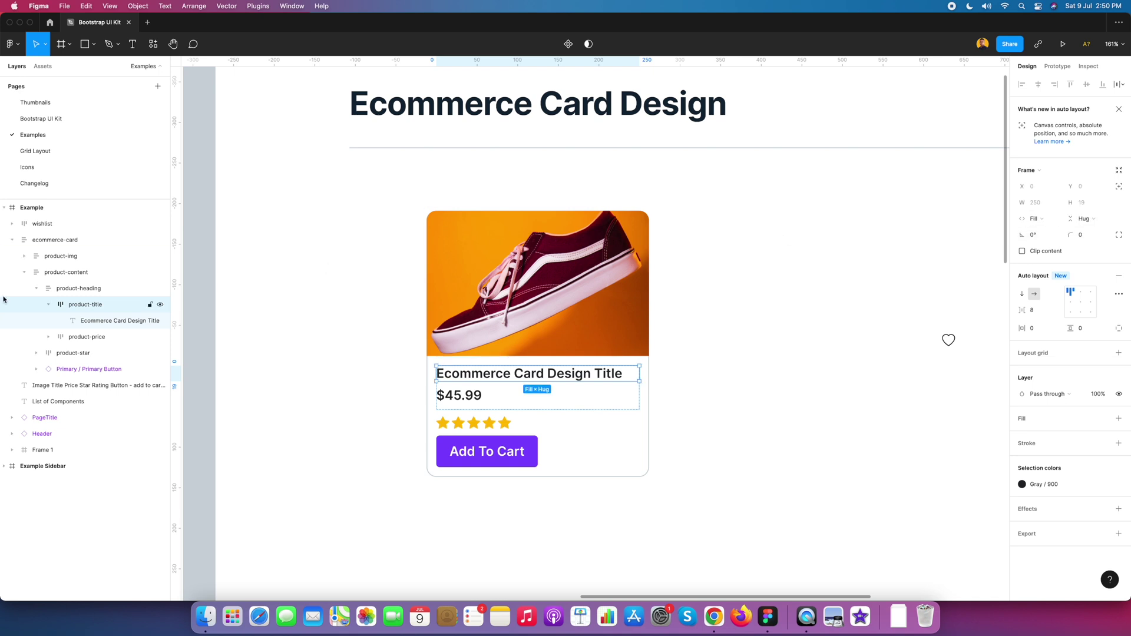
left_click(88, 290)
left_click(1043, 222)
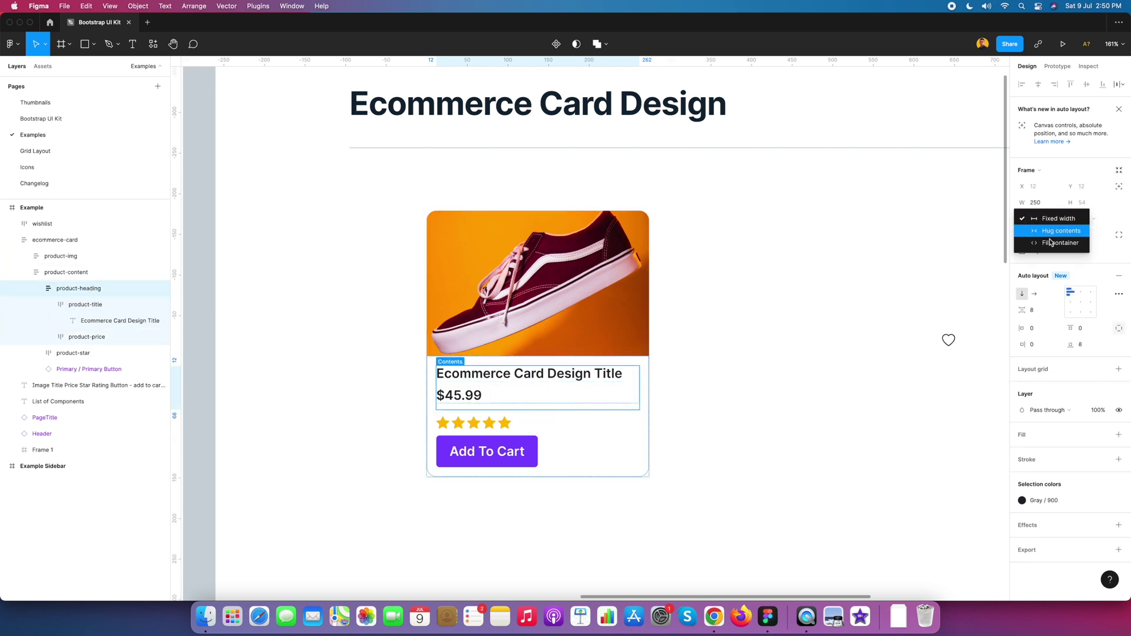
left_click(1048, 237)
left_click(691, 318)
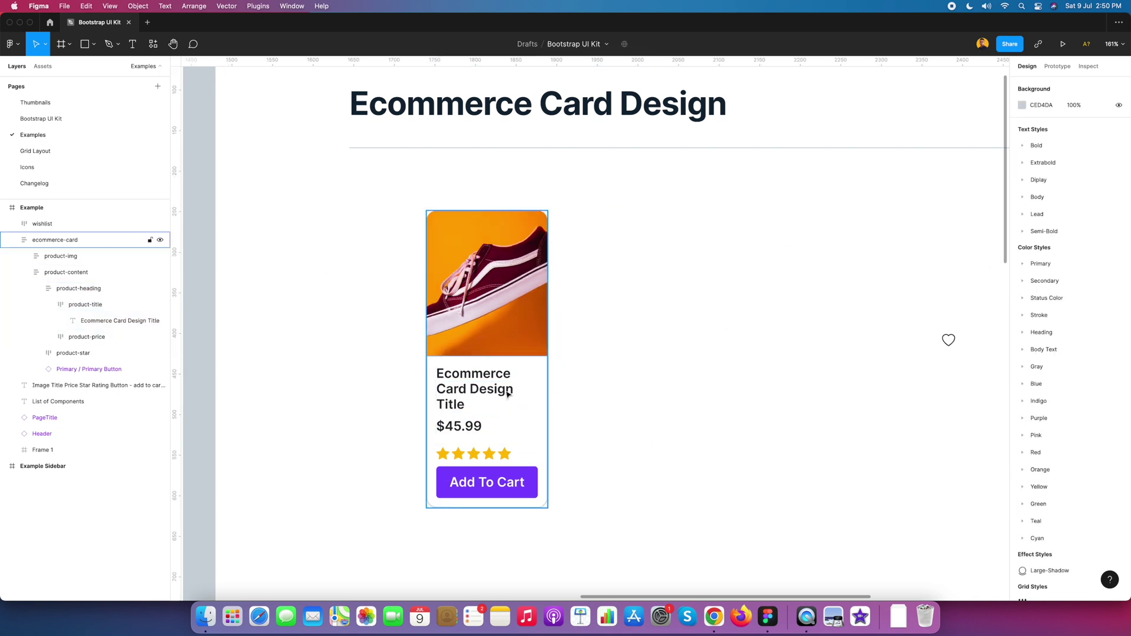
- Resize the ecommerce-card to about 255 × 357, and shorten its height to the bottom of the content
left_click(541, 385)
left_click_drag(548, 508, 616, 501)
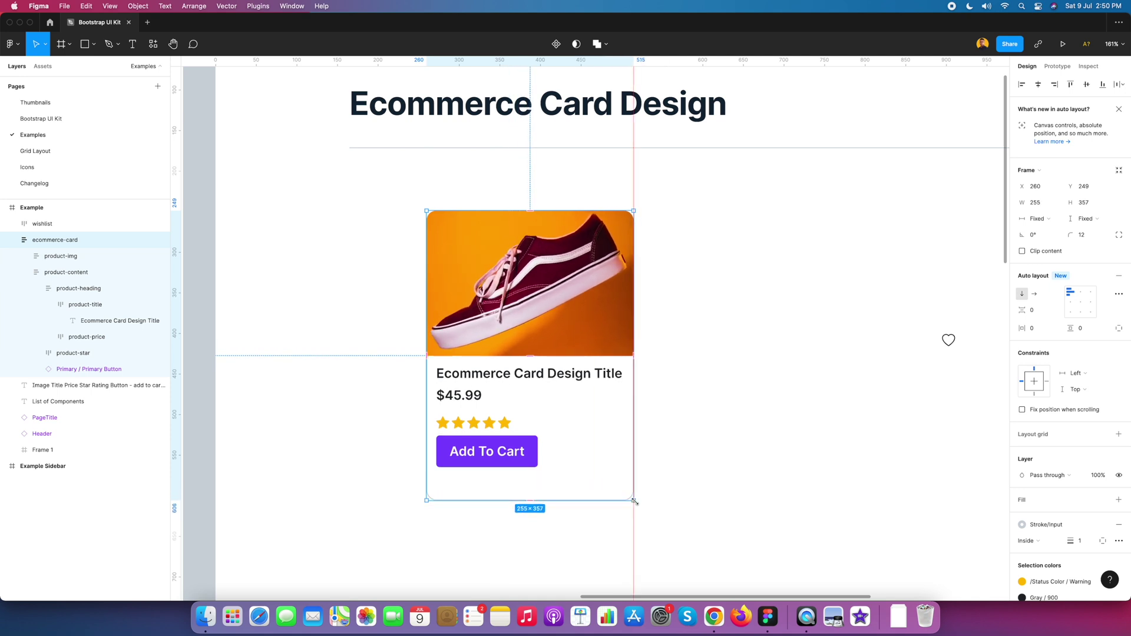
left_click(748, 407)
scroll(743, 406, "down", 8)
scroll(724, 402, "up", 8)
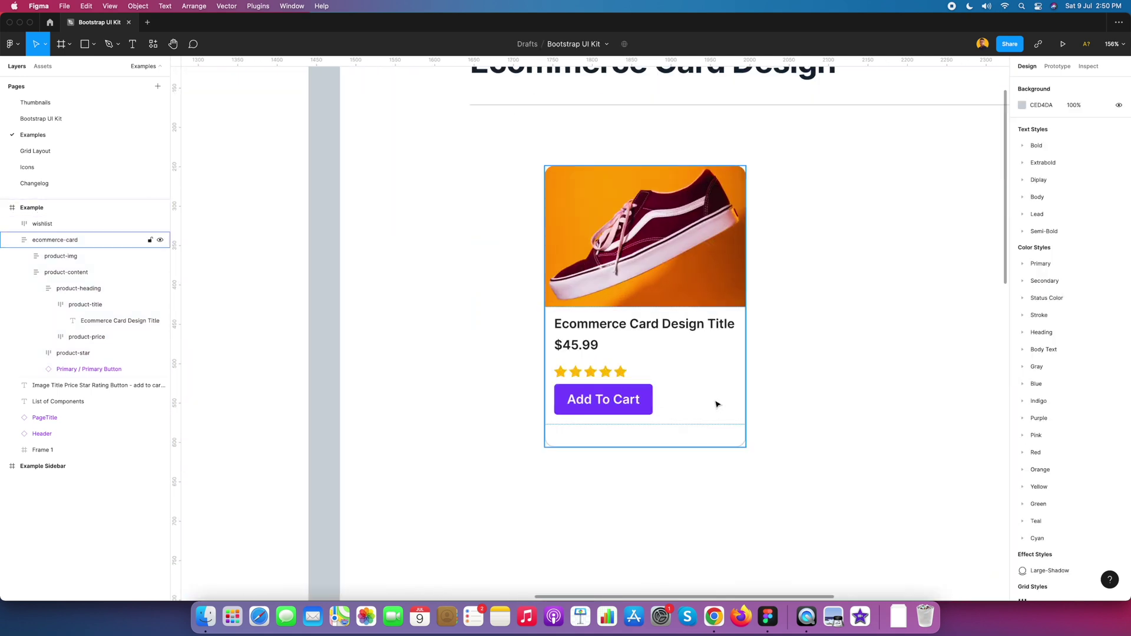
left_click(663, 475)
left_click_drag(662, 476, 663, 457)
left_click(792, 448)
- Collapse the product-heading layers, and set product-content's horizontal and vertical padding to 16
left_click(36, 288)
left_click(34, 275)
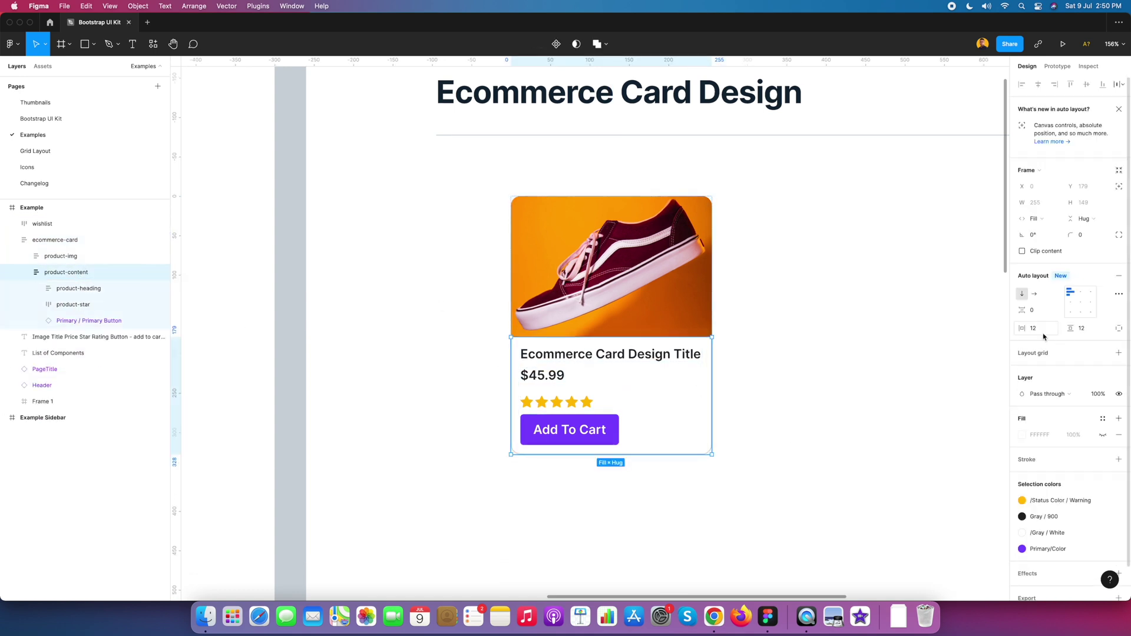
type("1")
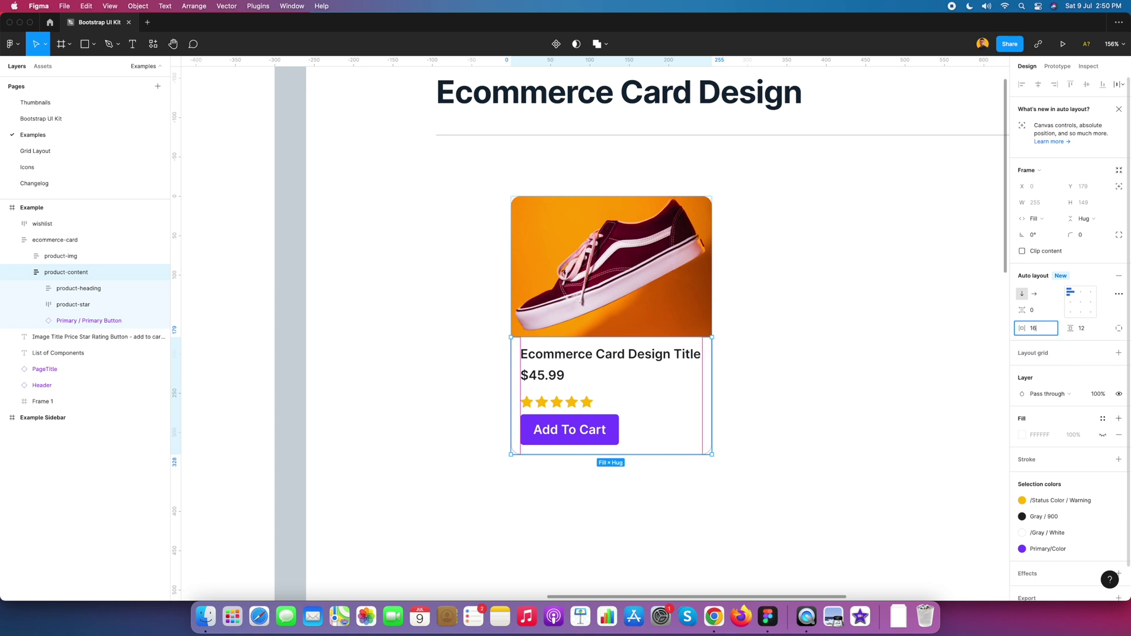
type("4")
key("Return")
left_click(741, 359)
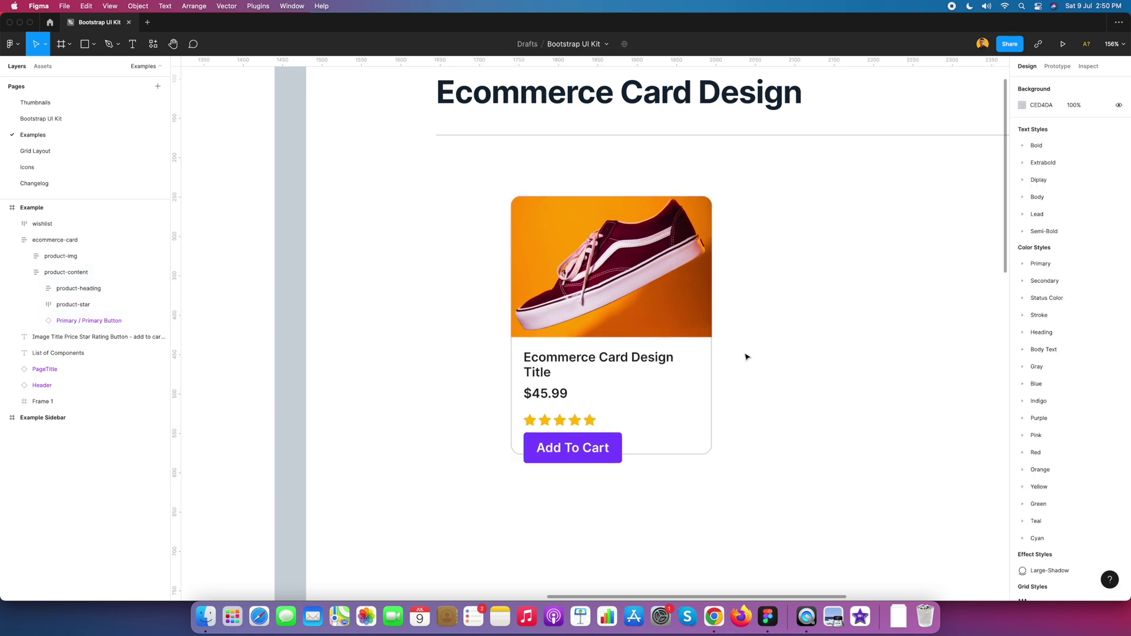
- Set the ecommerce-card's height and width to hug contents, and resize the card to about 267 × 339
left_click(694, 357)
left_click(1093, 219)
left_click(1087, 234)
left_click(1037, 219)
left_click(1054, 230)
left_click(730, 332)
left_click(632, 480)
left_click_drag(633, 490, 722, 463)
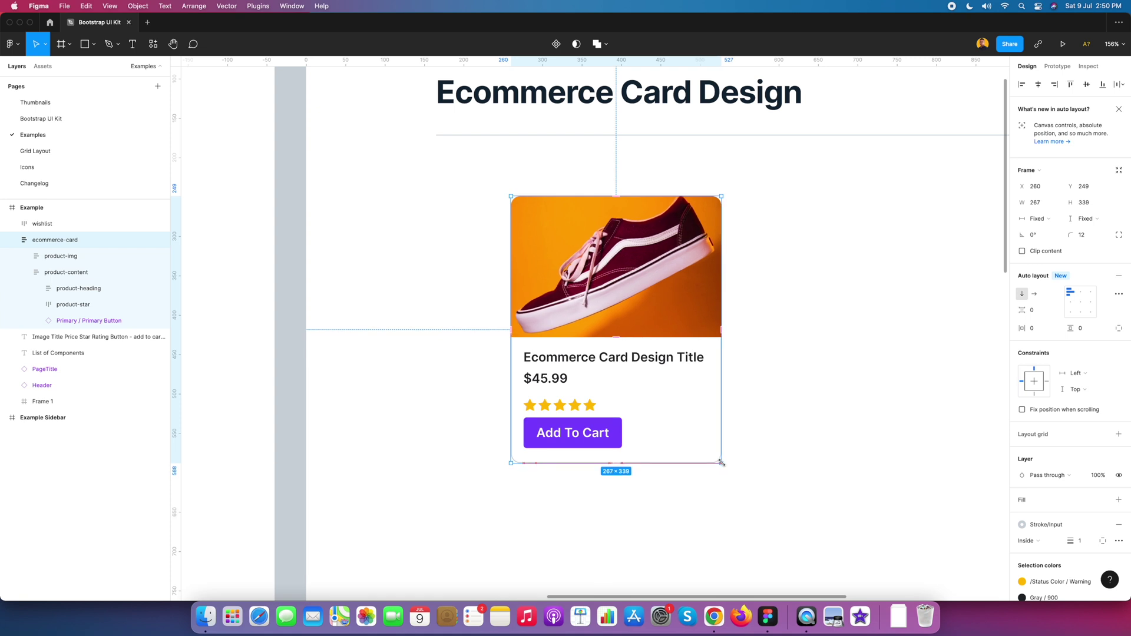
left_click(784, 455)
- Move the ecommerce-card to about X 144, Y 199 and turn it into a component
scroll(821, 371, "down", 3)
scroll(878, 371, "right", 2)
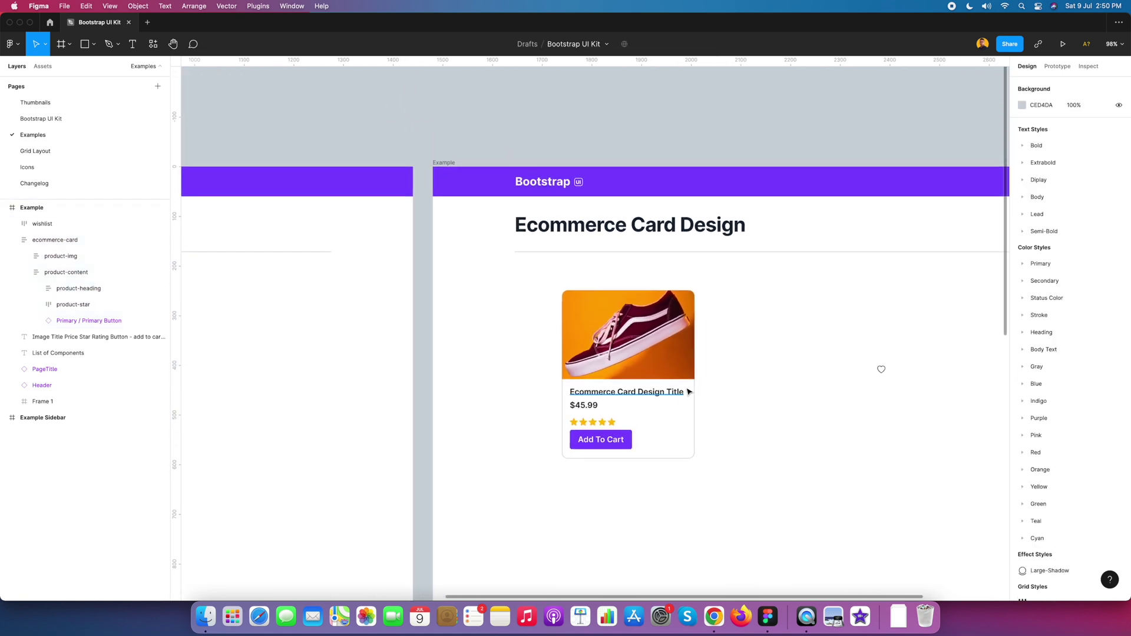
scroll(762, 379, "up", 3)
scroll(762, 379, "right", 2)
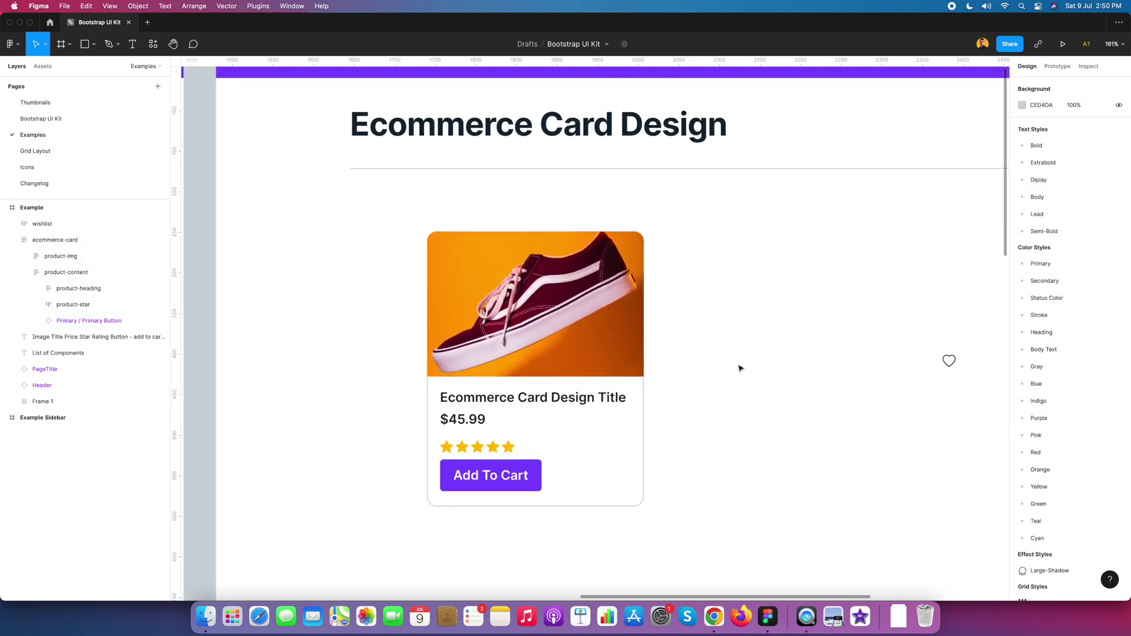
left_click_drag(540, 302, 445, 261)
right_click(461, 276)
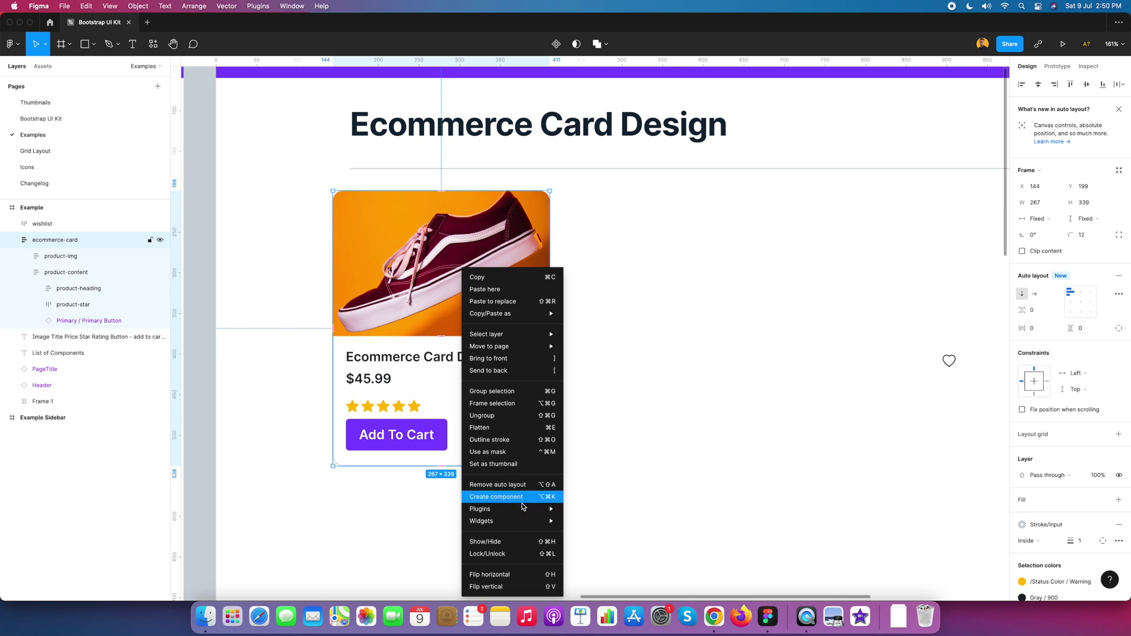
left_click(524, 496)
- Duplicate the ecommerce-card component as an instance beside it, at about X 453, Y 199
left_click(619, 375)
left_click_drag(470, 345, 720, 345)
left_click(508, 501)
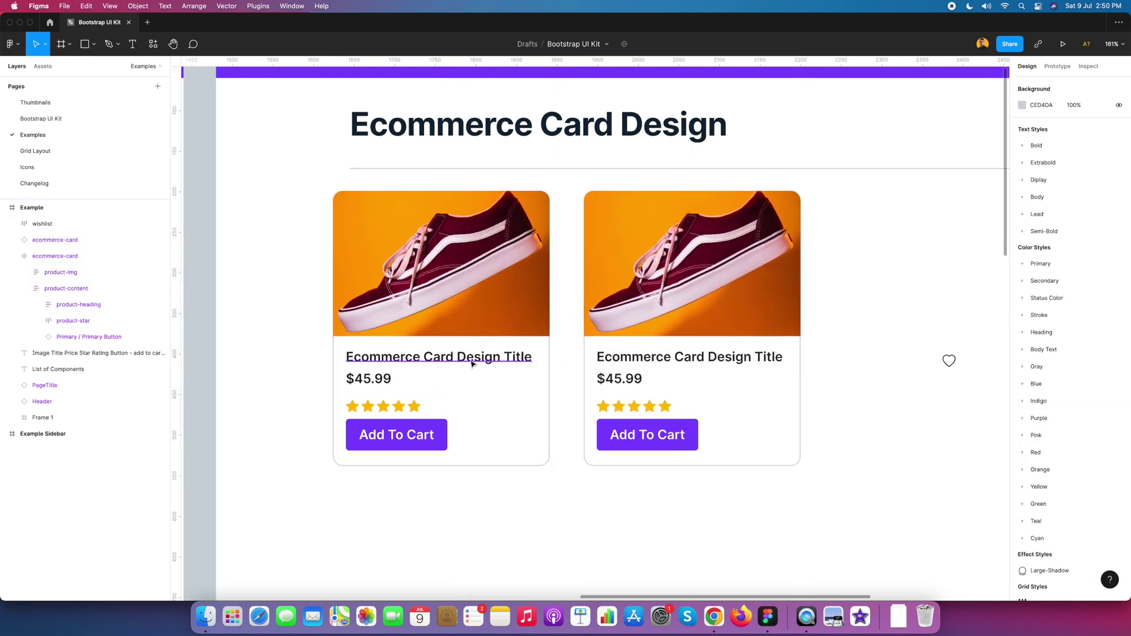
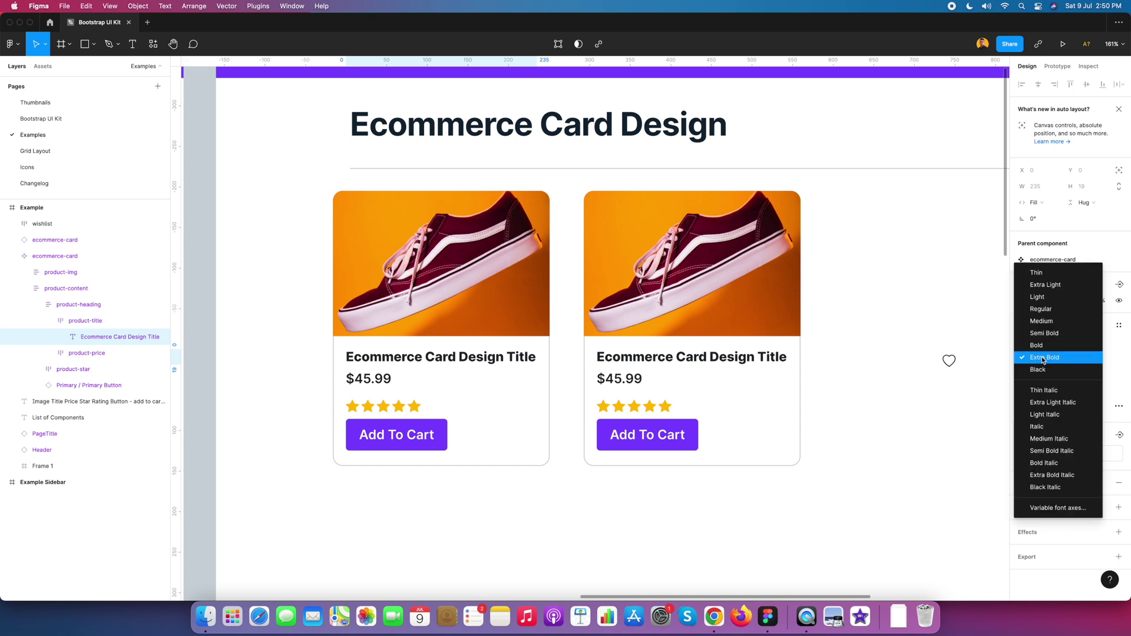
- Try the Extra Bold and Bold weights on the main component's title text, and return it to Semi Bold
left_click(1042, 347)
left_click(1037, 357)
left_click(1042, 344)
left_click(858, 348)
- Delete the duplicate card instance, and select the remaining ecommerce-card component
left_click(696, 342)
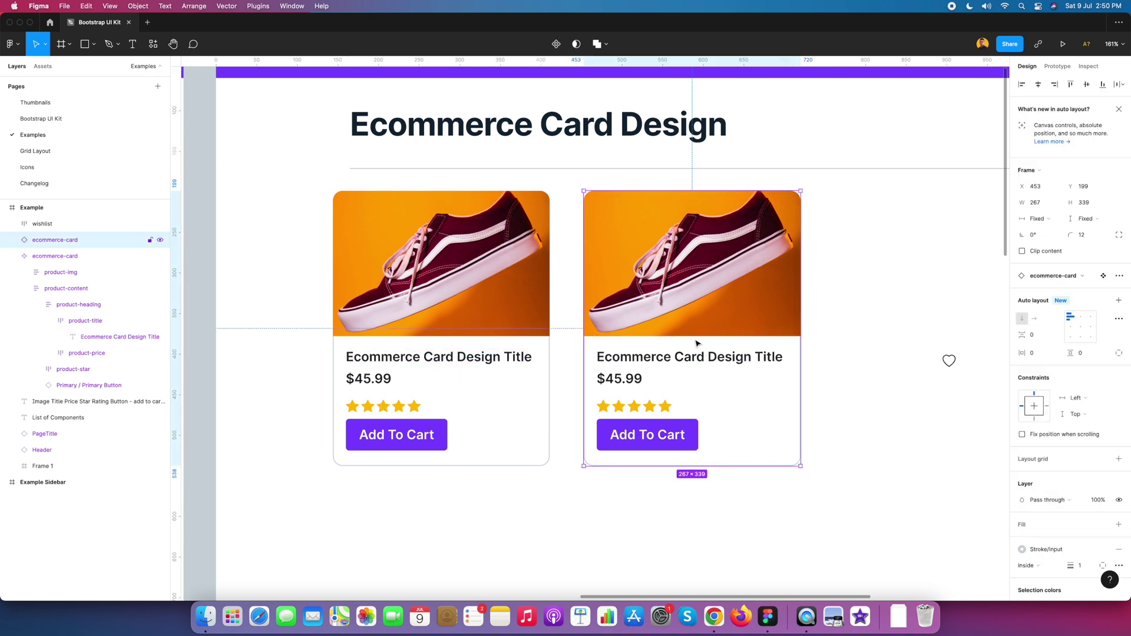
key("Delete")
left_click_drag(591, 356, 674, 391)
left_click(625, 390)
scroll(643, 393, "down", 2)
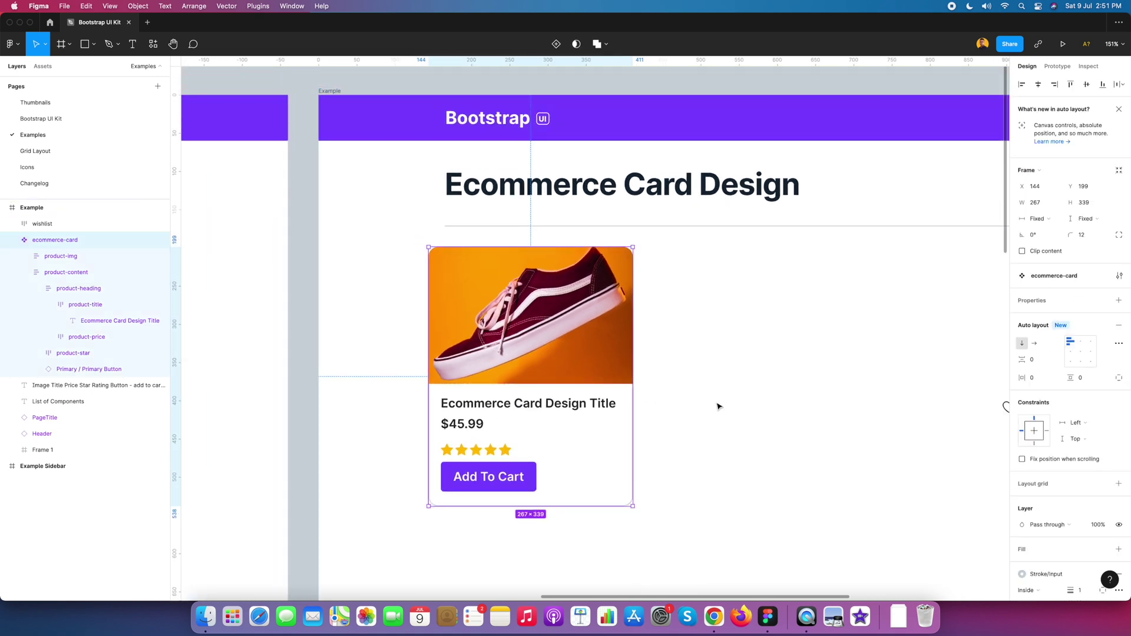
- Move the wishlist icon beside the card and nest its layer inside the ecommerce-card component, above product-img
left_click_drag(970, 417, 690, 368)
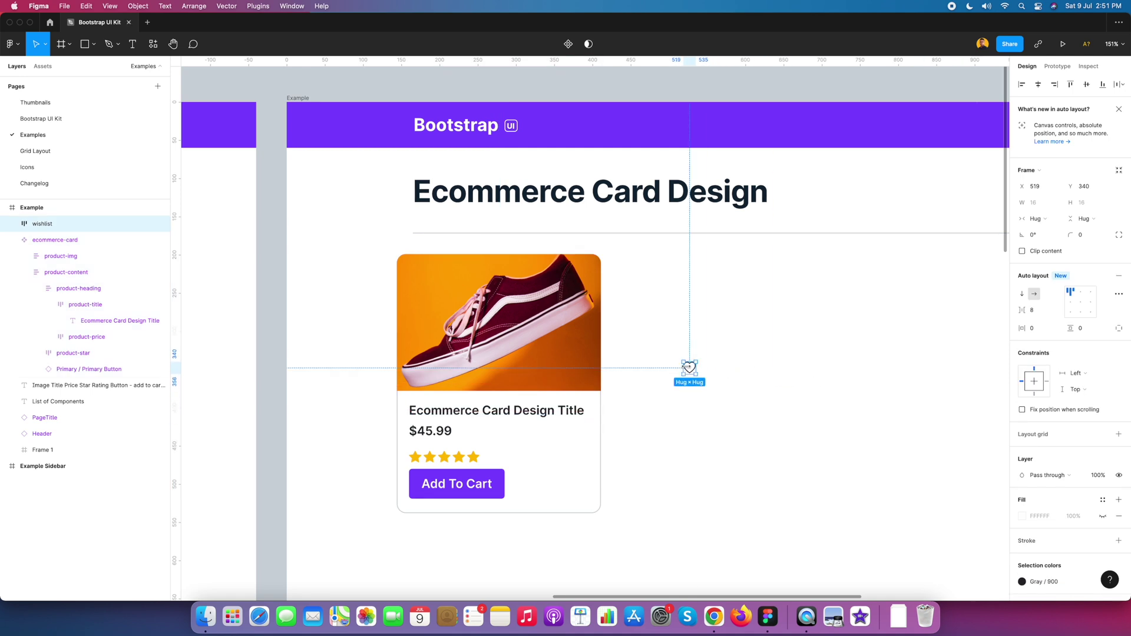
left_click(683, 322)
left_click(25, 272)
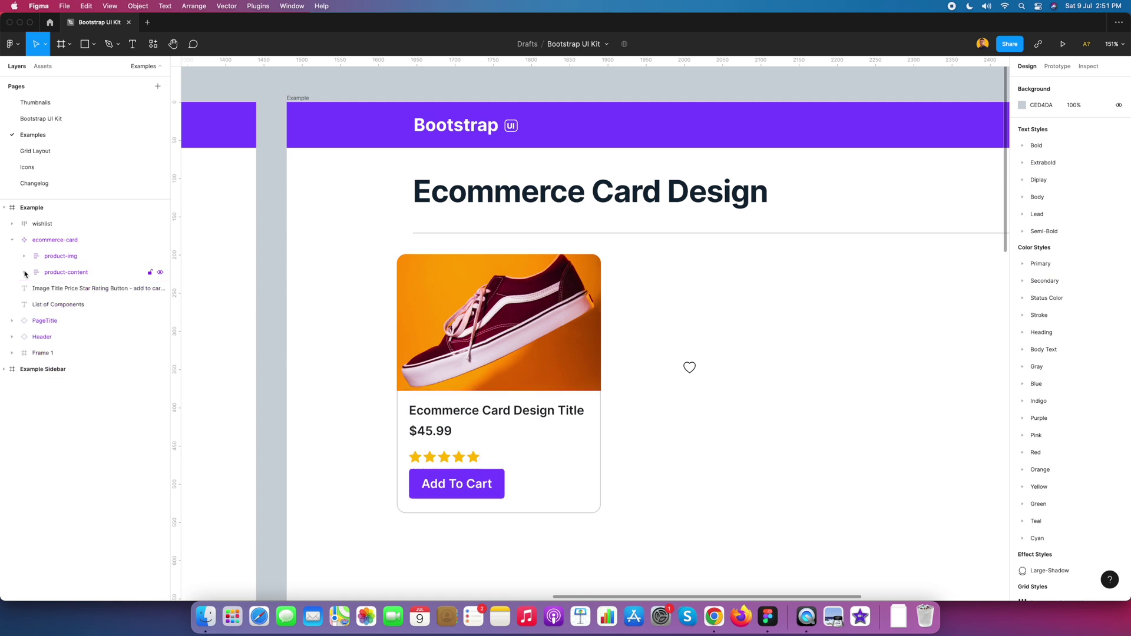
left_click(690, 366)
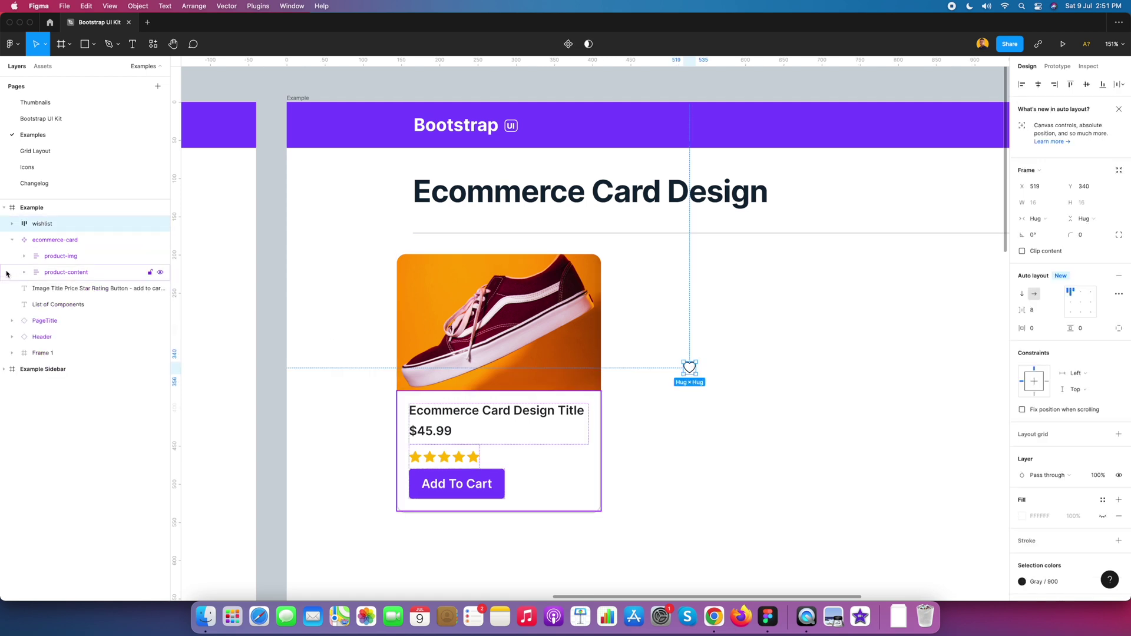
left_click(25, 256)
left_click(25, 255)
left_click_drag(32, 220, 56, 248)
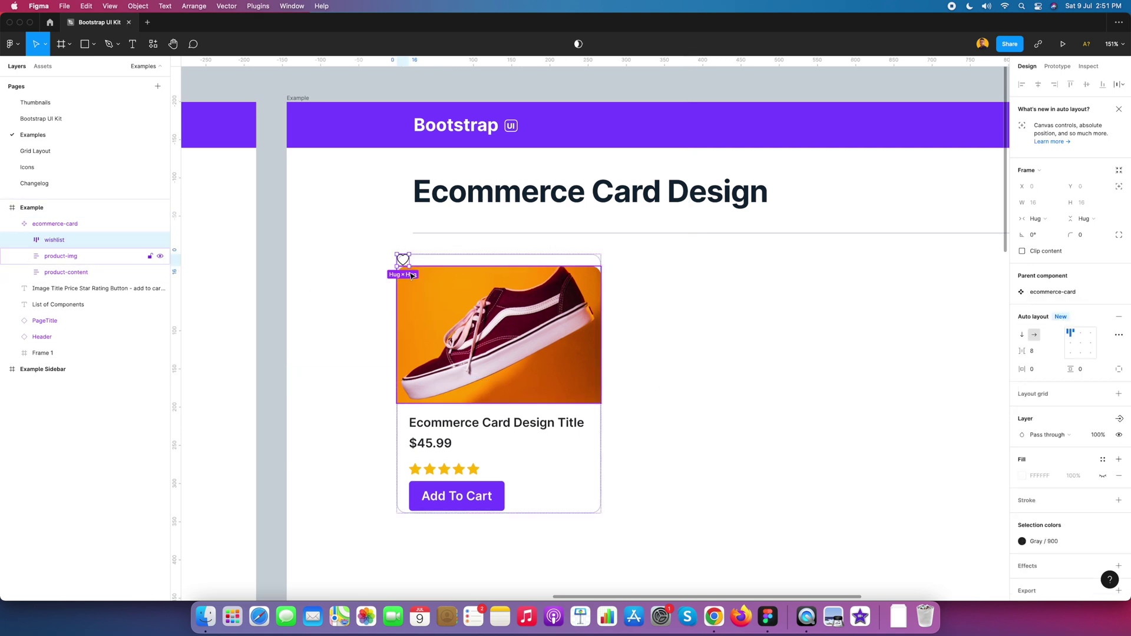
key("Escape")
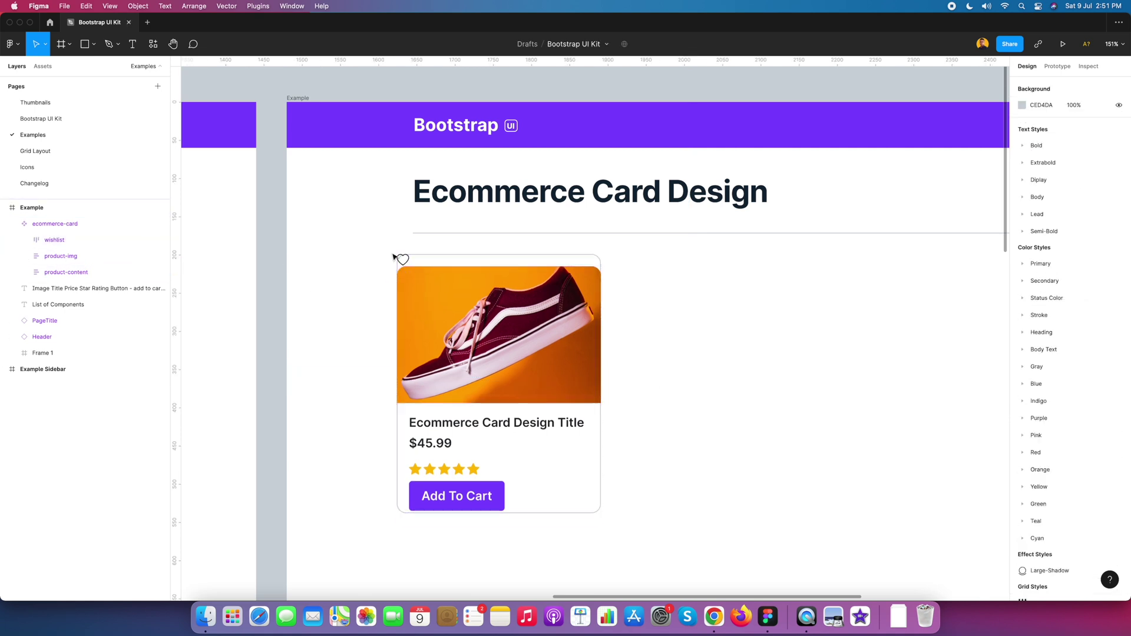
- Group the wishlist and product-img layers inside the card and rename the group product-img-wishlist
left_click(57, 257)
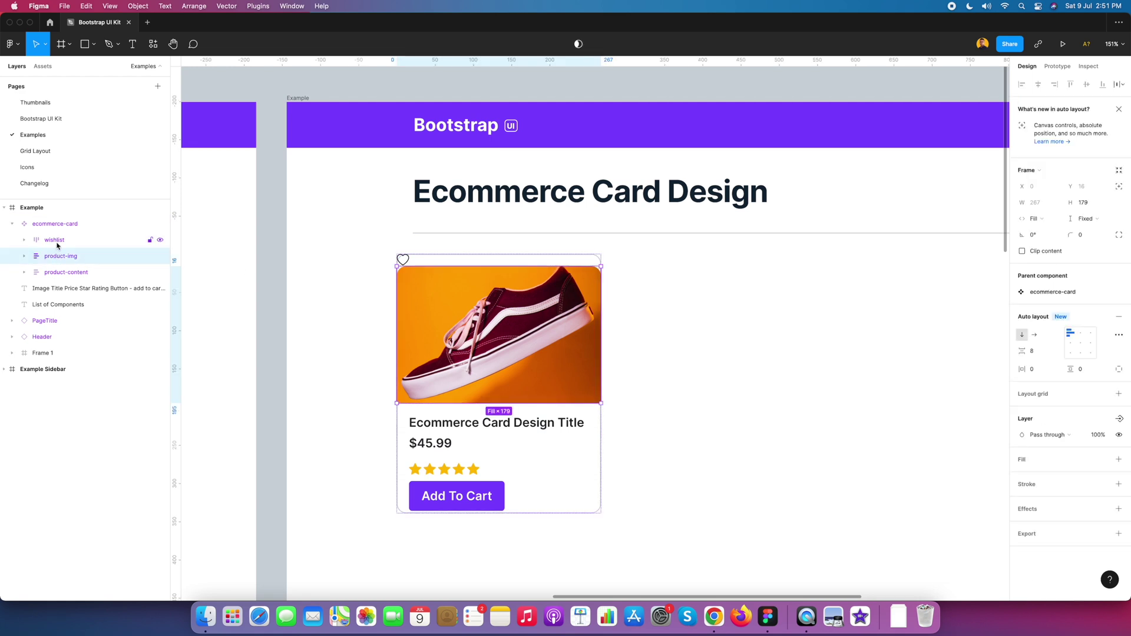
left_click(57, 245, "shift")
right_click(57, 242)
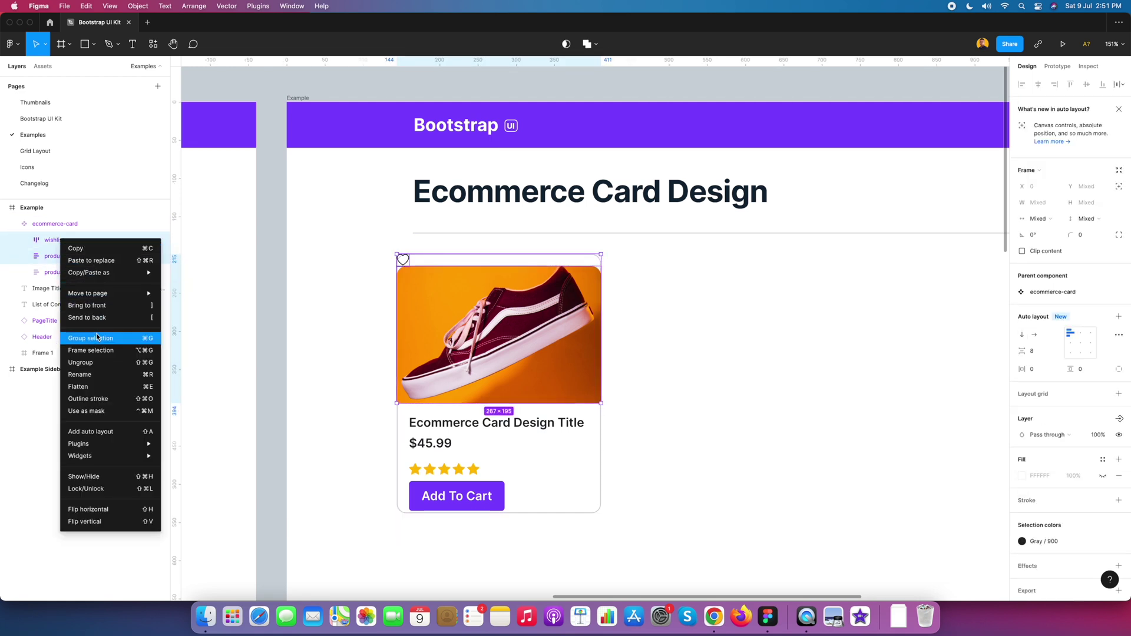
left_click(97, 337)
double_click(52, 241)
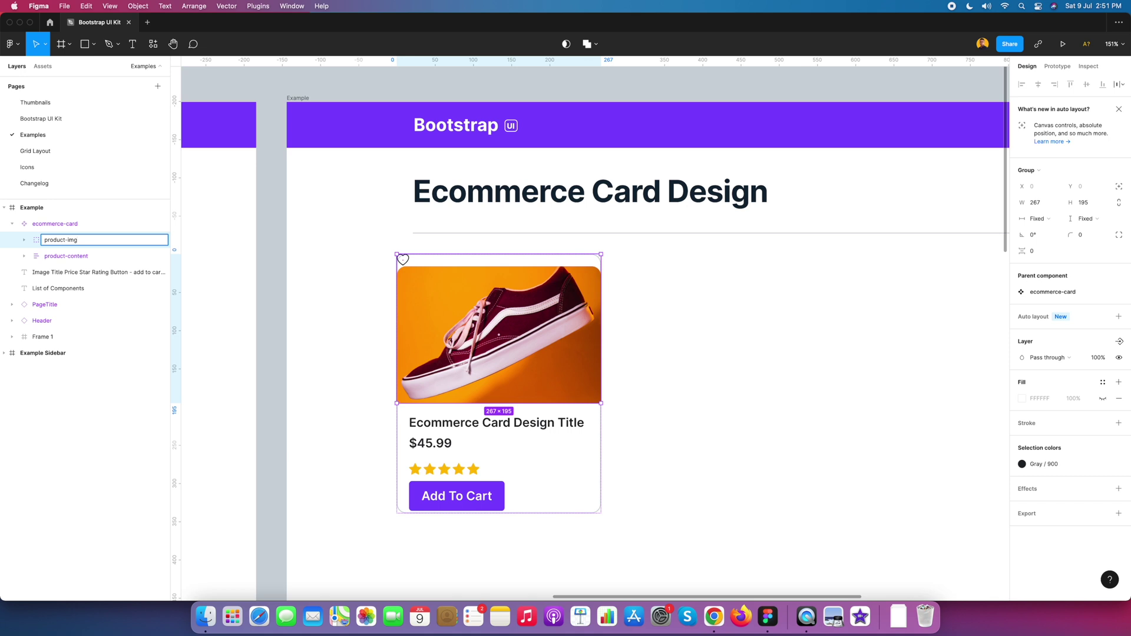
key("Return")
left_click(26, 240)
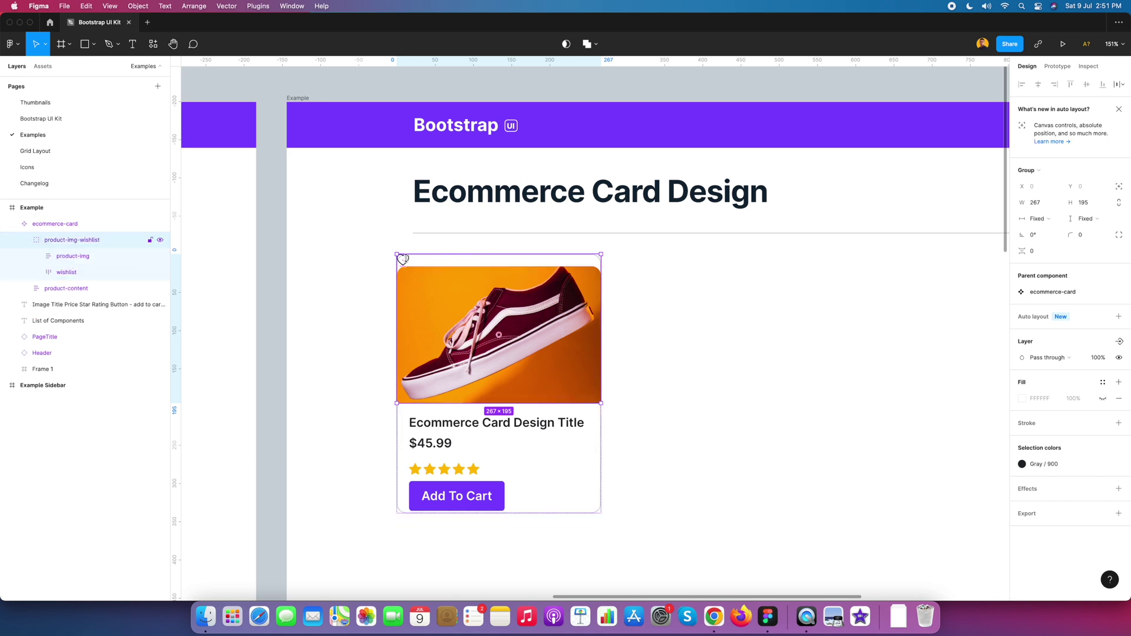
- Reorder the wishlist layer above product-img within the group and place the heart over the image at about X 235, Y 14
left_click(67, 274)
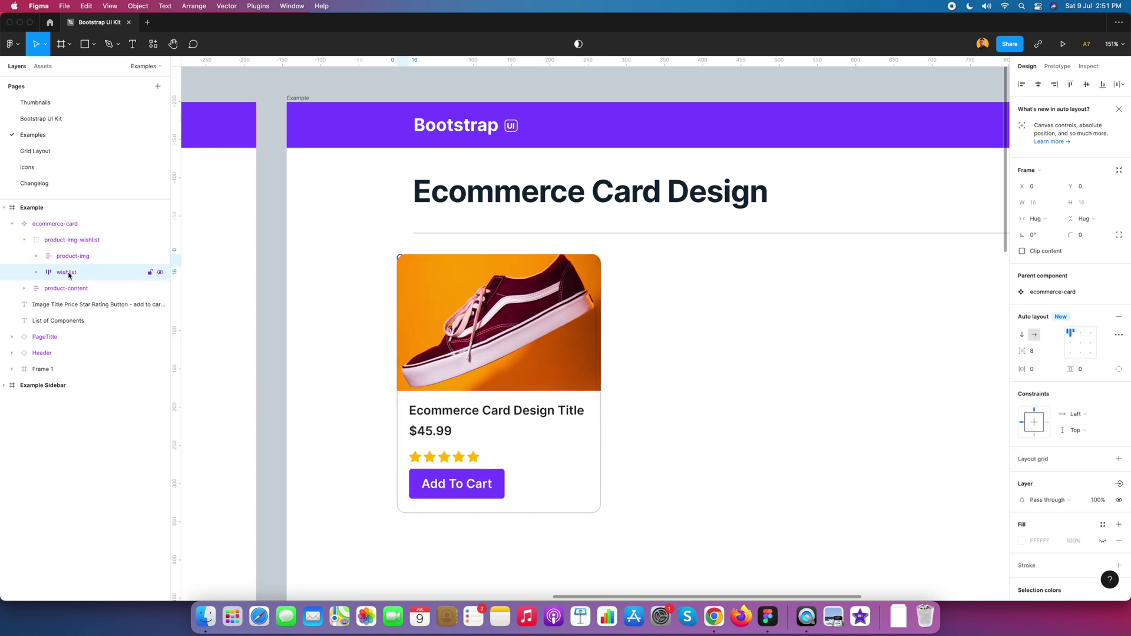
left_click_drag(69, 275, 71, 254)
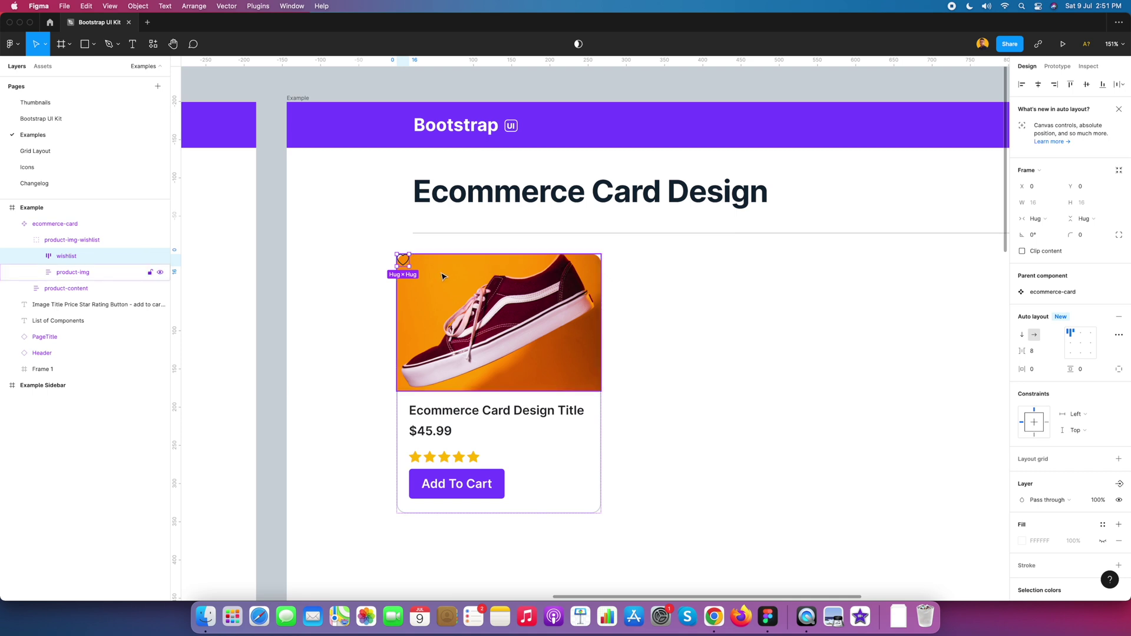
left_click_drag(406, 261, 582, 274)
- Change the wishlist icon's colour to the Gray / White style
scroll(1061, 471, "down", 3)
left_click(1022, 513)
left_click(732, 358)
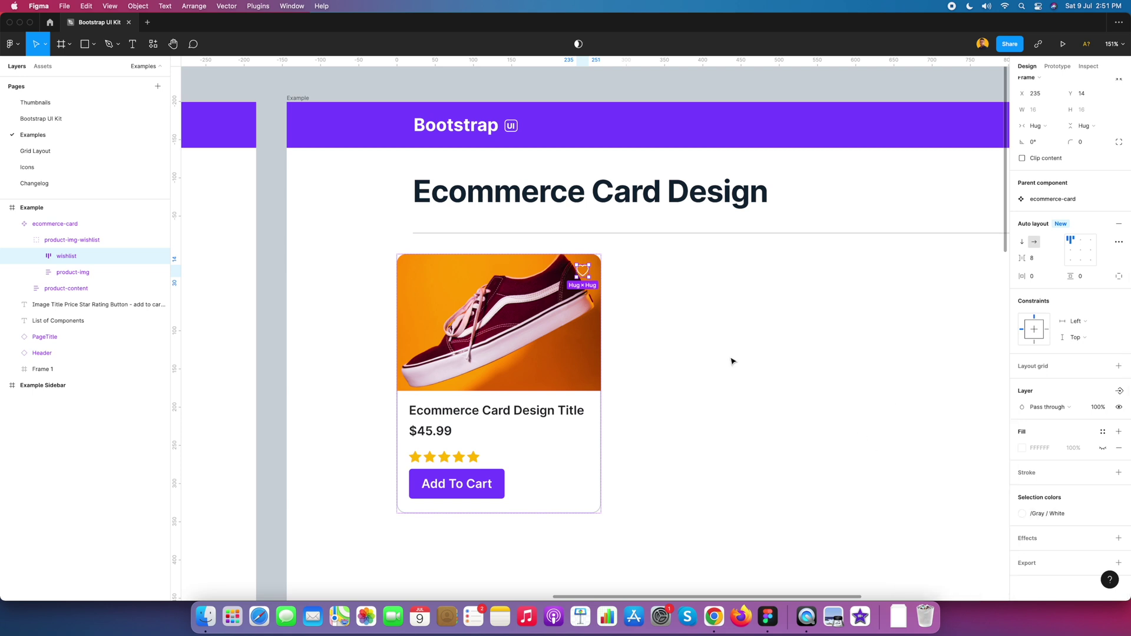
- Try resizing the ecommerce-card component to about 342 × 362, and undo the resize
left_click(702, 348)
left_click_drag(701, 348, 822, 356)
left_click(689, 414)
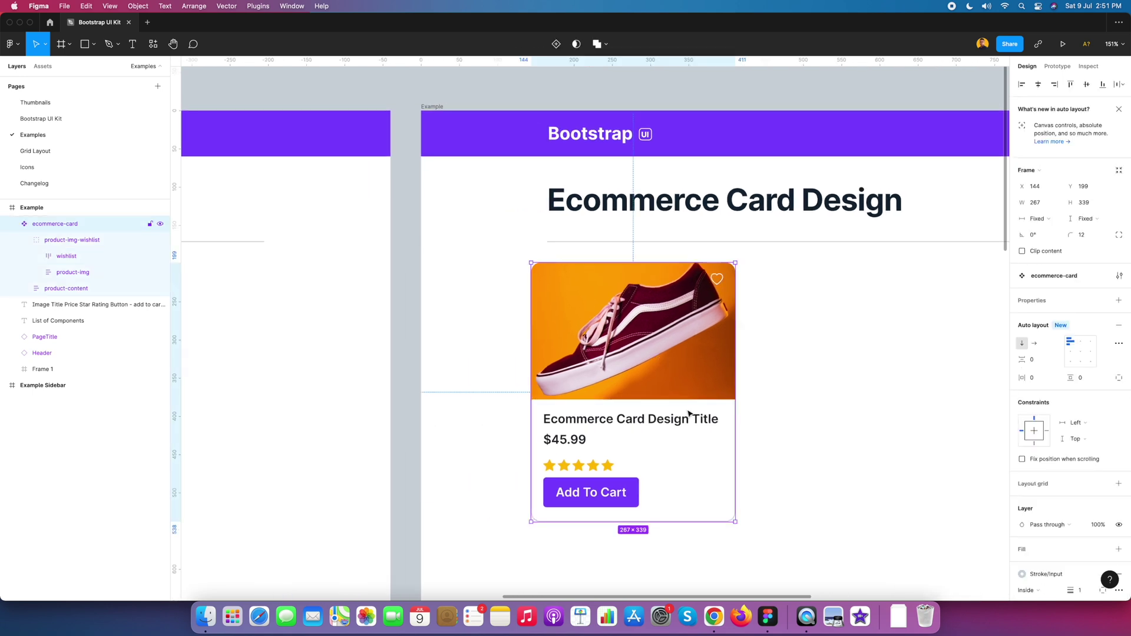
left_click_drag(740, 524, 794, 540)
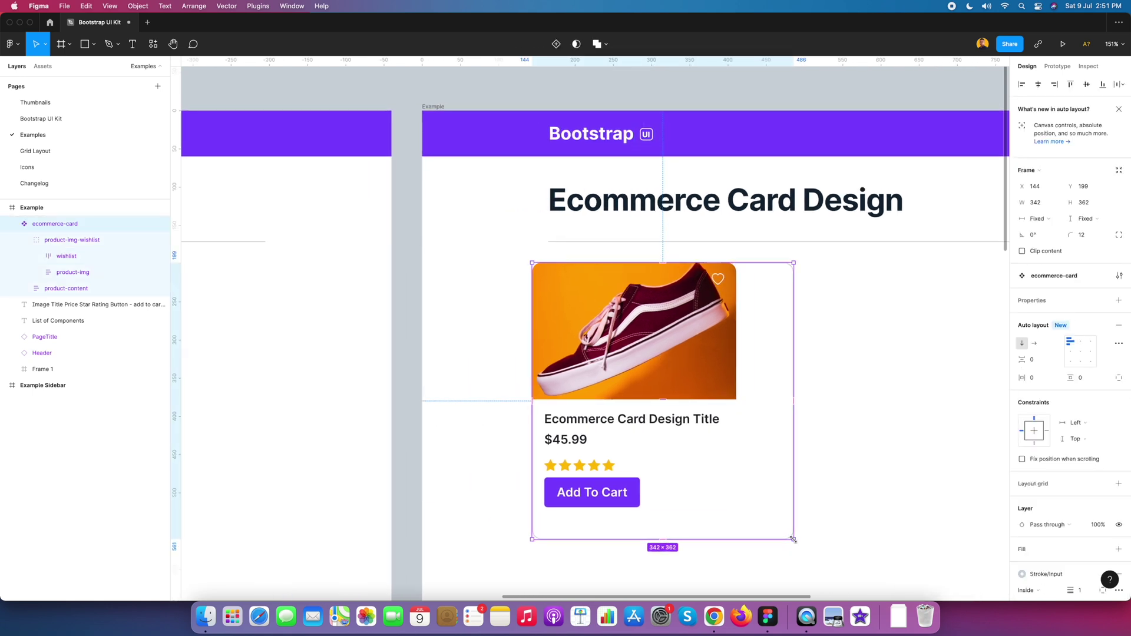
key("super+z")
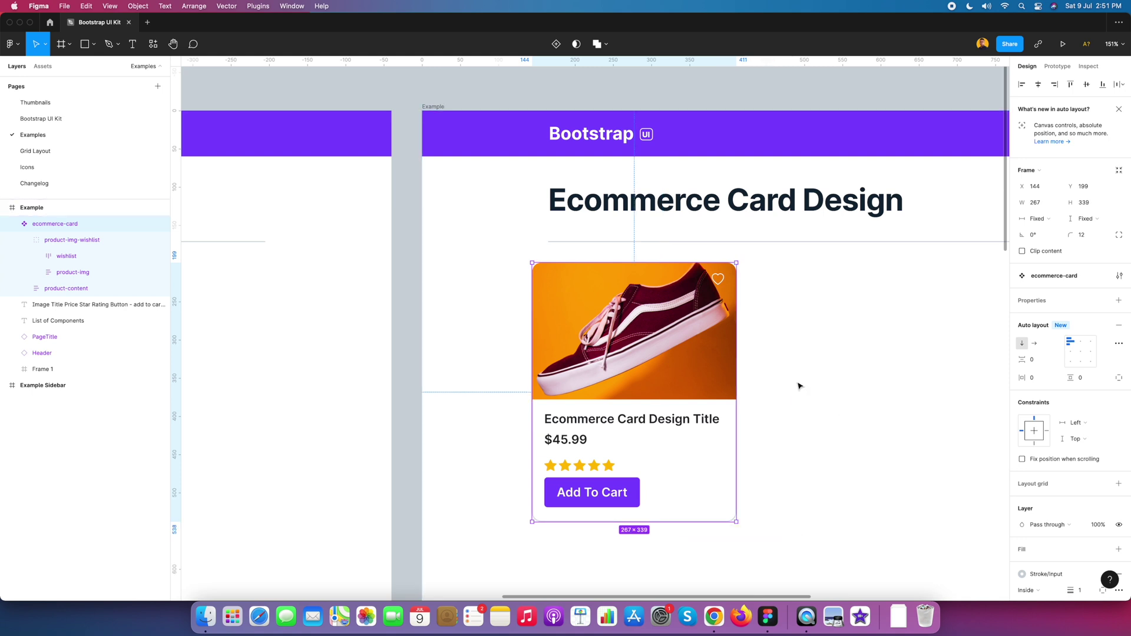
- Set the ecommerce-card component's width and height to hug contents
left_click(1086, 219)
left_click(1051, 228)
left_click(1051, 221)
left_click(1052, 230)
left_click(831, 333)
left_click(735, 513)
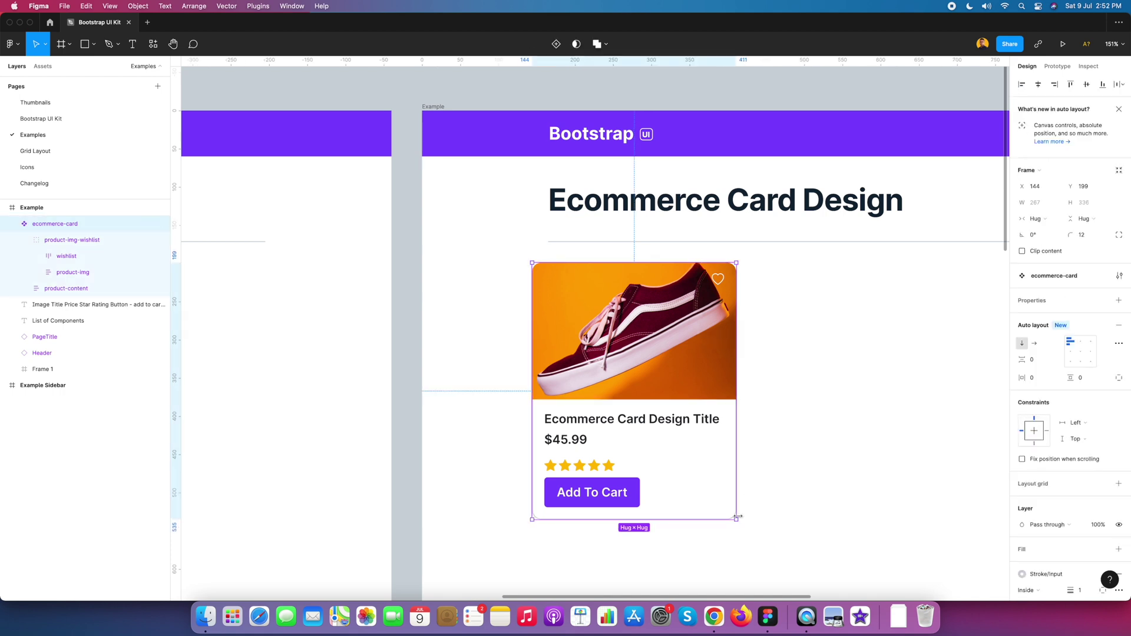
- Set the product-img-wishlist group's width and height to fill container
left_click(693, 343, "super")
left_click(94, 238)
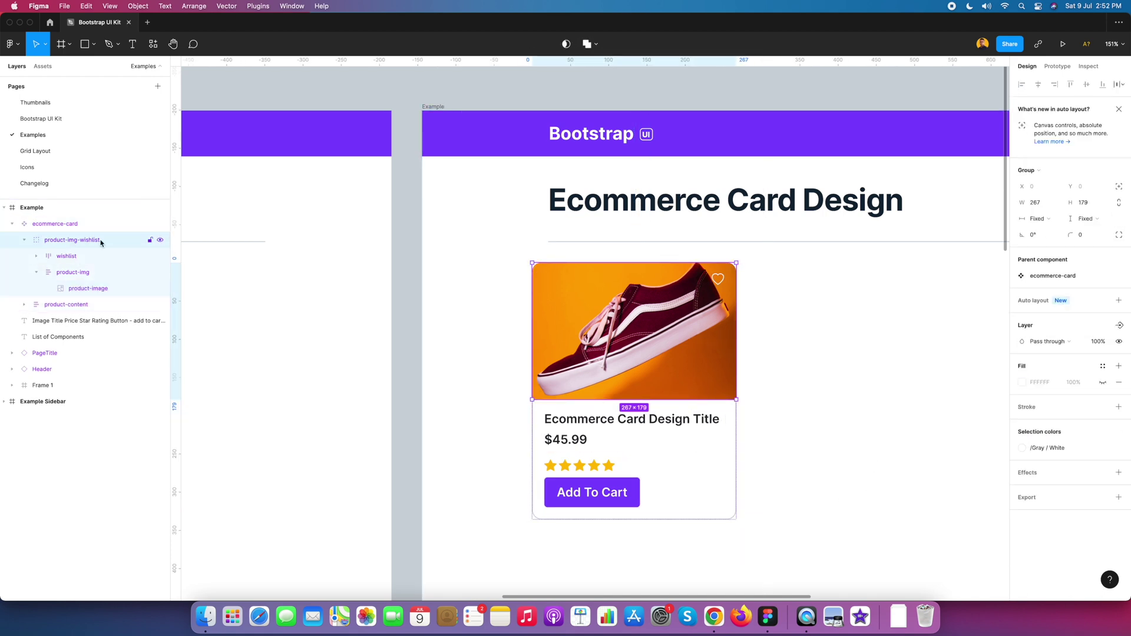
left_click(1041, 220)
left_click(1050, 231)
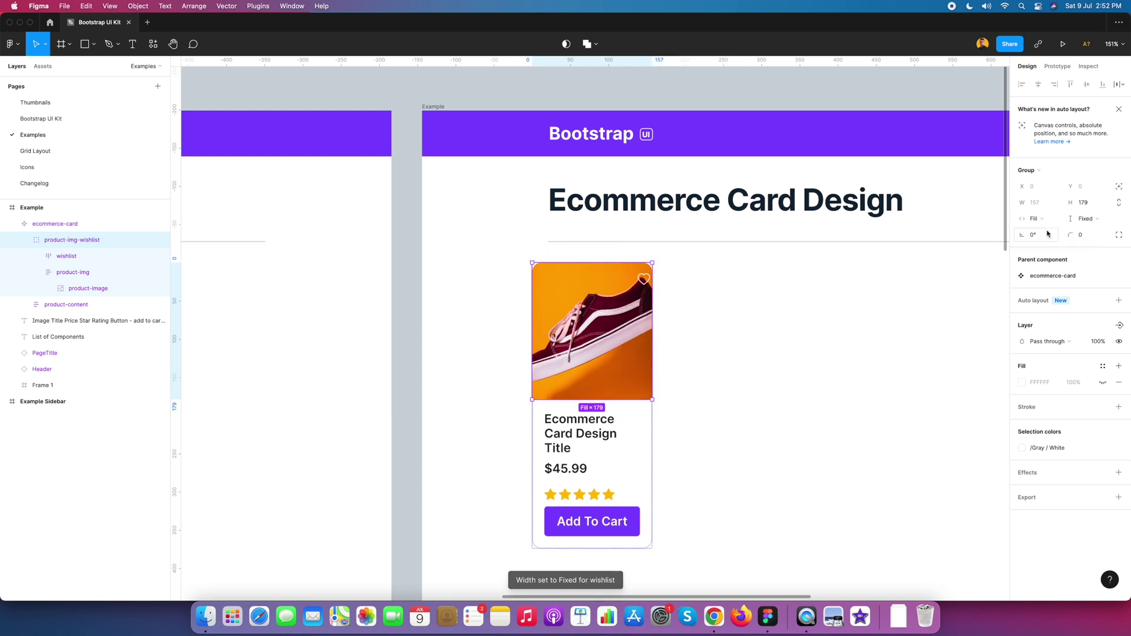
left_click(1093, 219)
left_click(1078, 231)
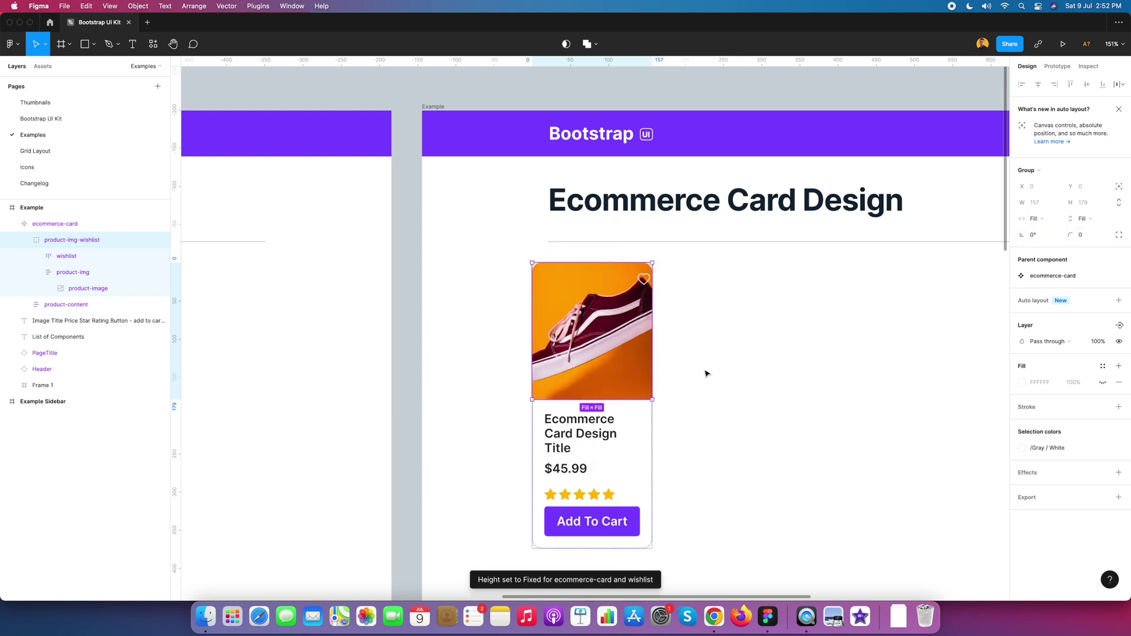
- Resize the ecommerce-card component to about 276 × 379
left_click(709, 368)
scroll(709, 359, "down", 3)
left_click(55, 224)
left_click_drag(624, 462, 716, 467)
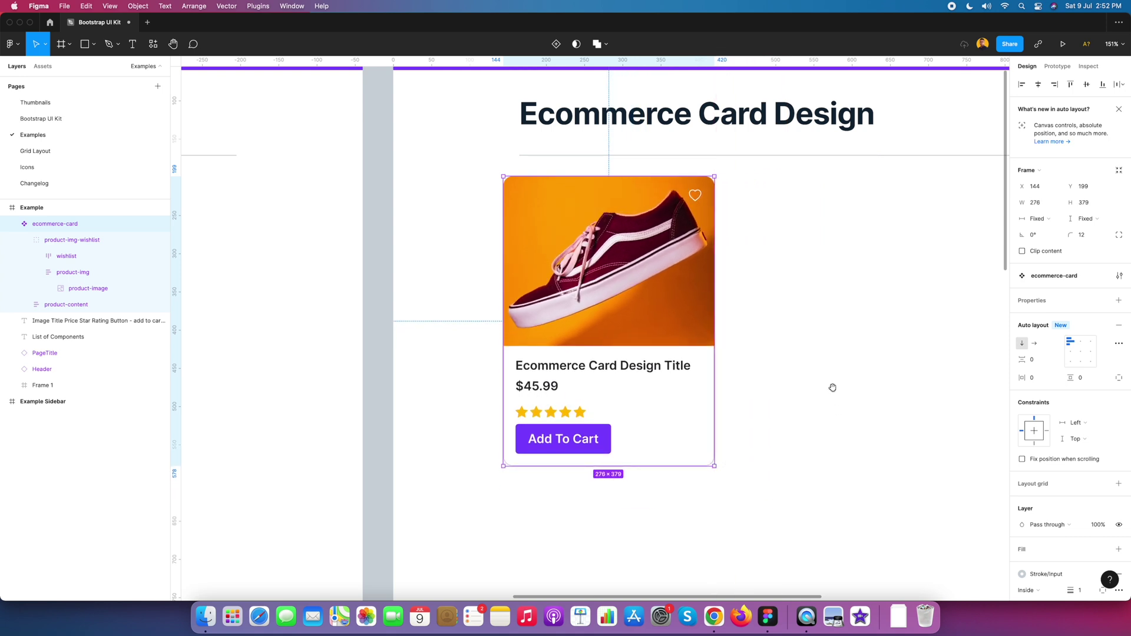
- Duplicate the resized ecommerce-card as an instance beside it, at about X 459, Y 199
scroll(765, 389, "left", 1)
scroll(755, 391, "down", 5)
scroll(611, 356, "right", 1)
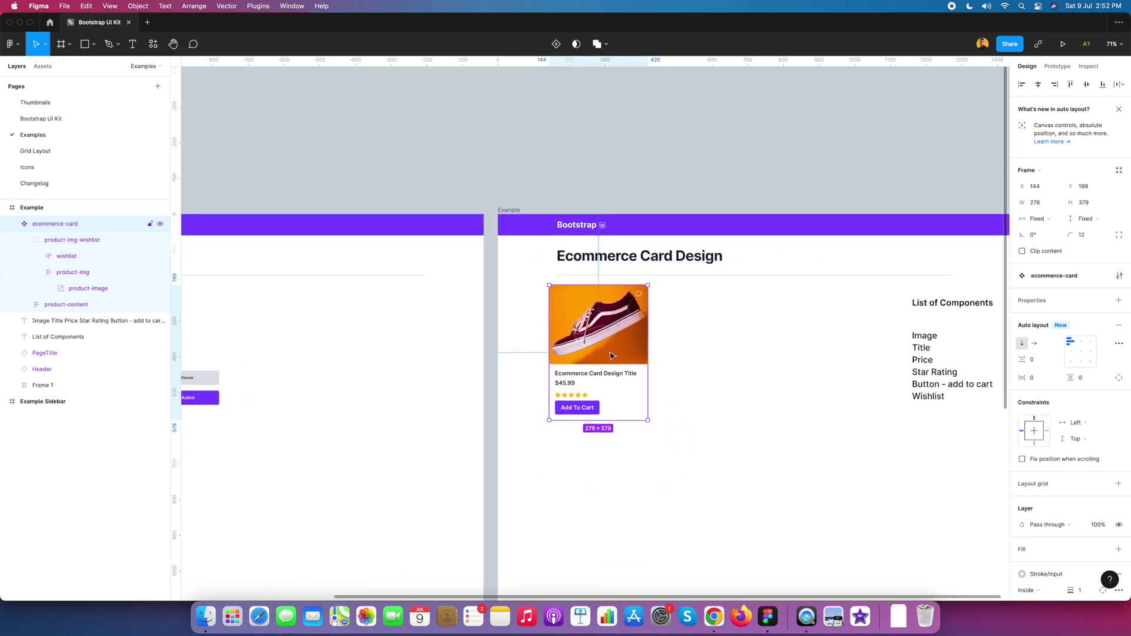
left_click_drag(592, 356, 705, 358)
scroll(712, 387, "up", 1)
scroll(712, 387, "up", 4)
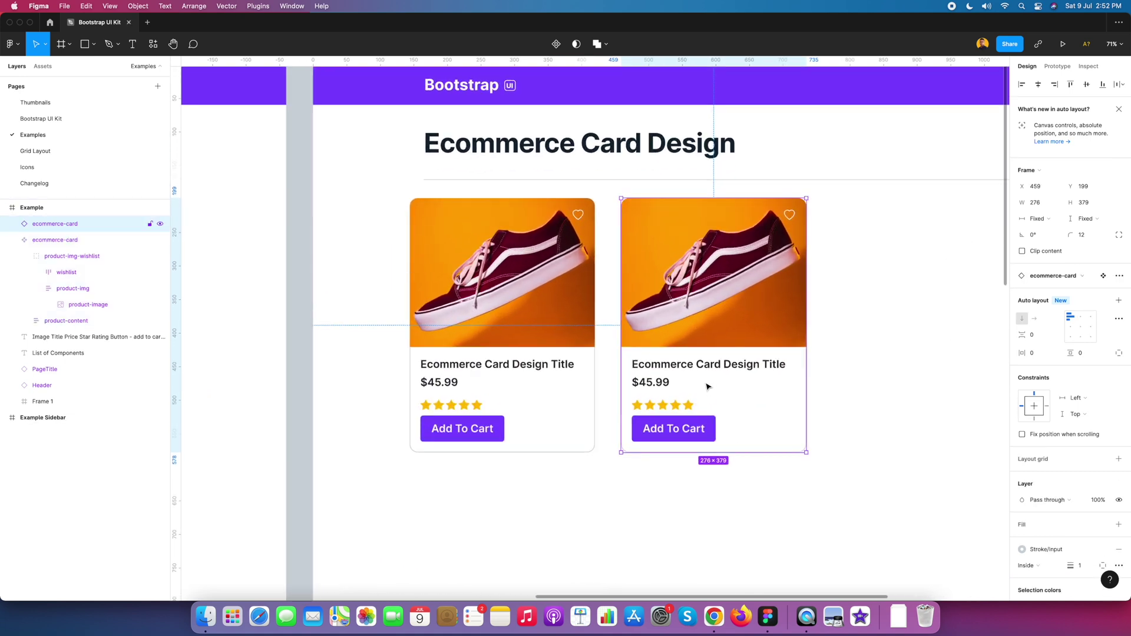
- Set the font weight of the $45.99 price text in the main component to Bold
left_click(509, 375)
double_click(509, 375)
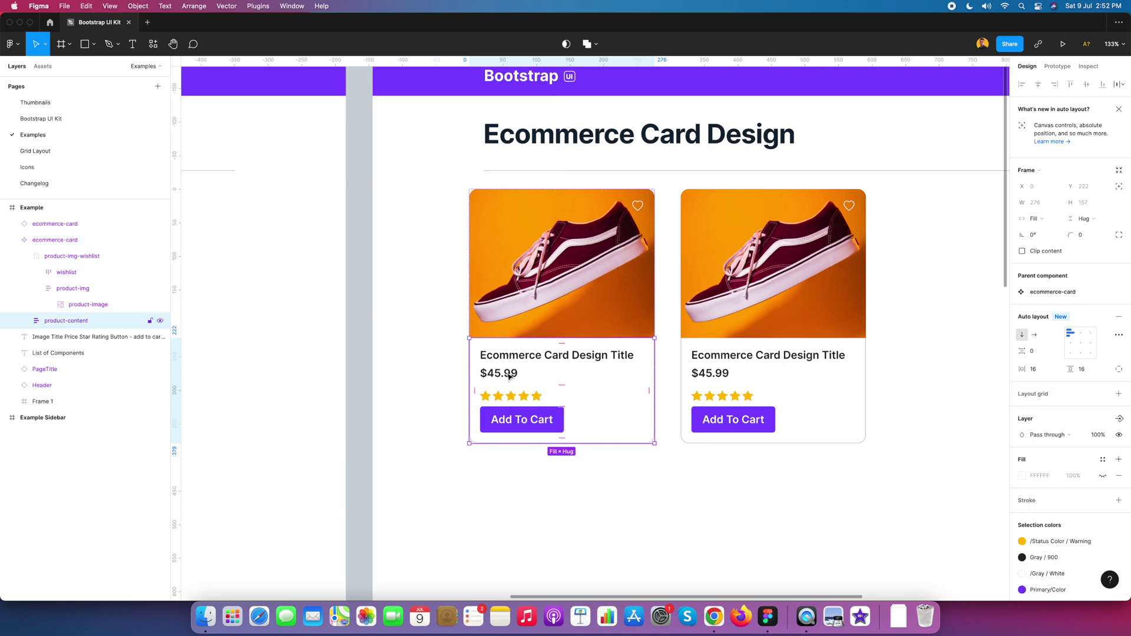
double_click(509, 375)
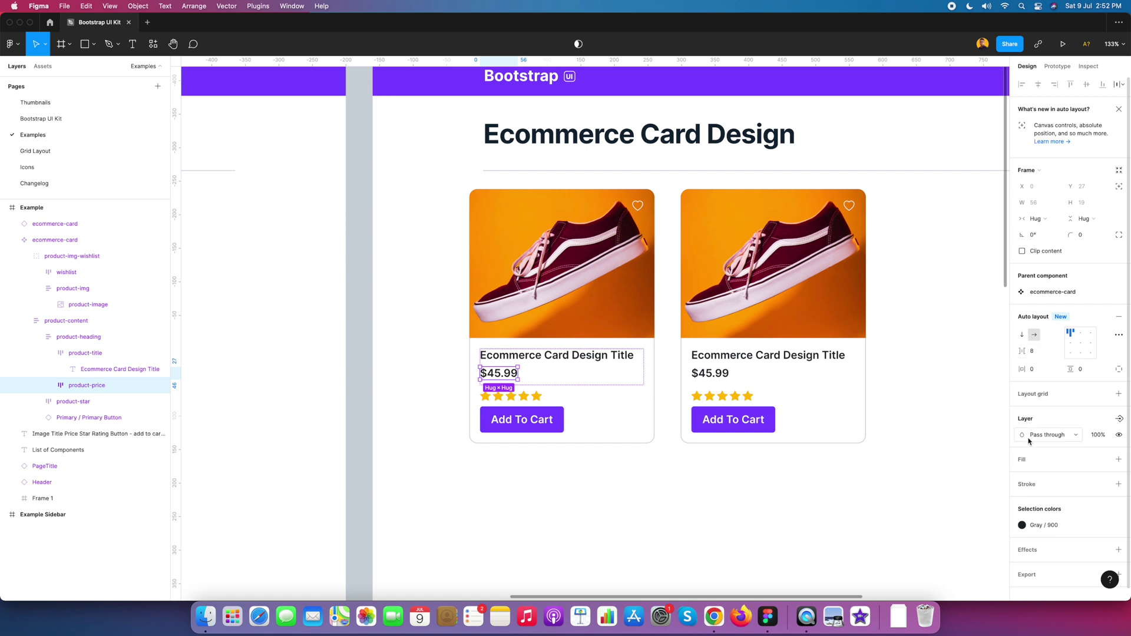
left_click(49, 386)
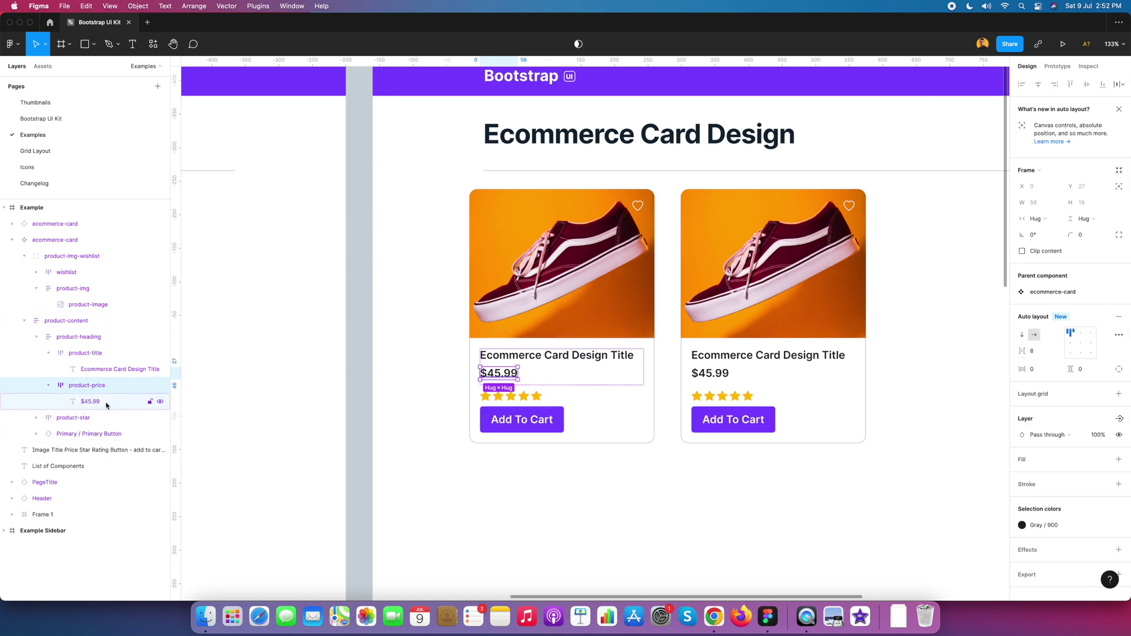
left_click(108, 403)
left_click(1036, 359)
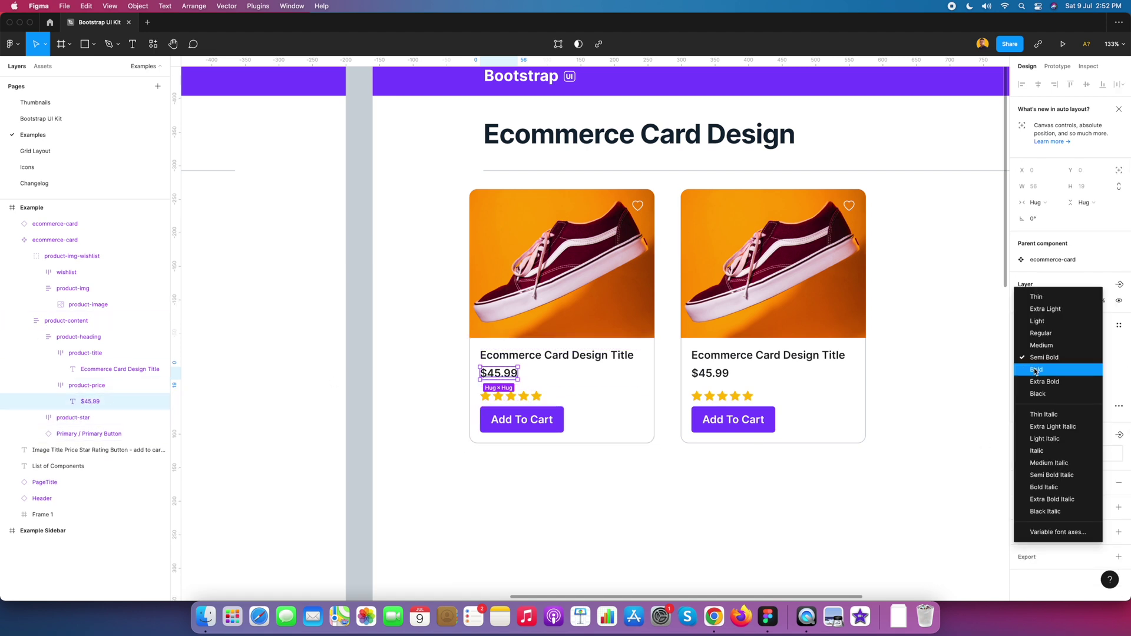
left_click(1035, 370)
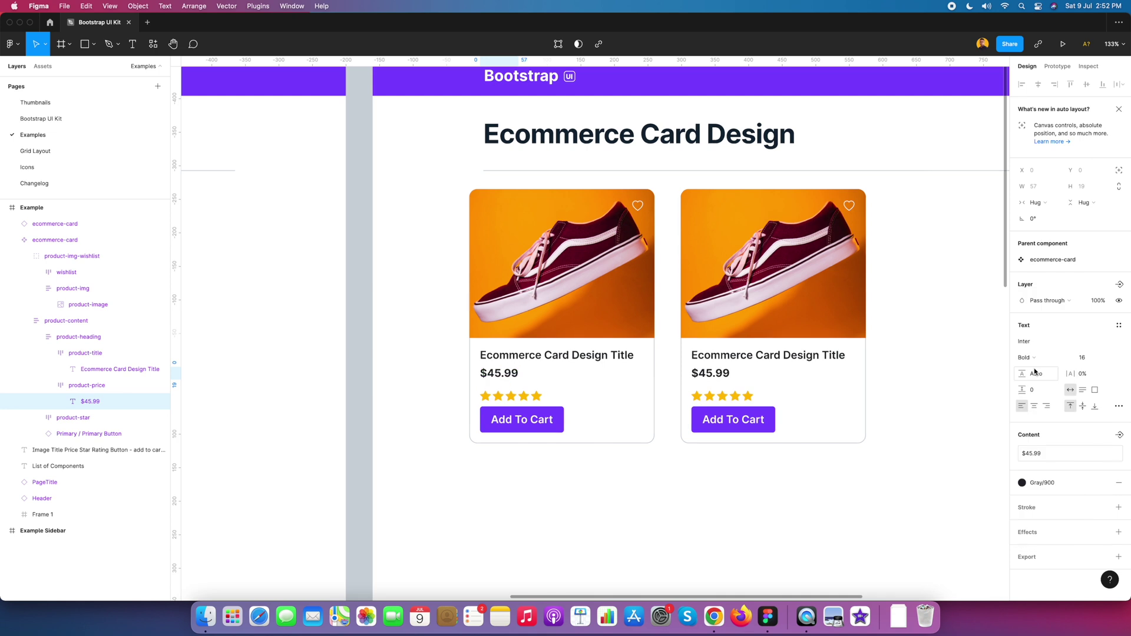
- Try blue shades, including Blue/500, and a Primary purple on the price text, and undo the colour changes
left_click(1043, 484)
left_click(1094, 559)
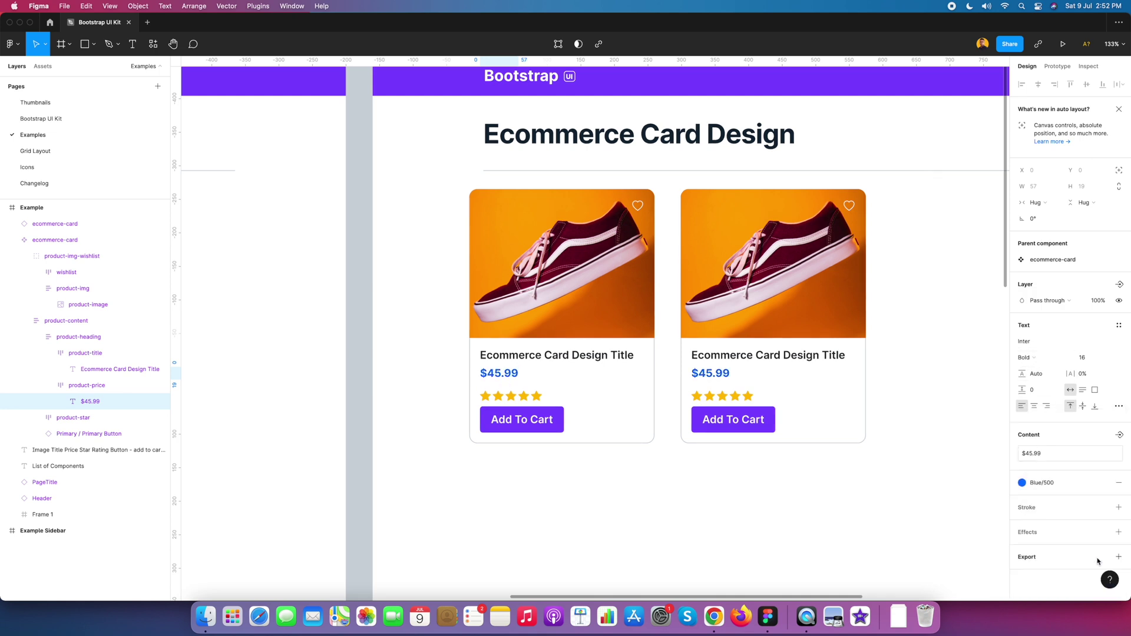
left_click(1060, 486)
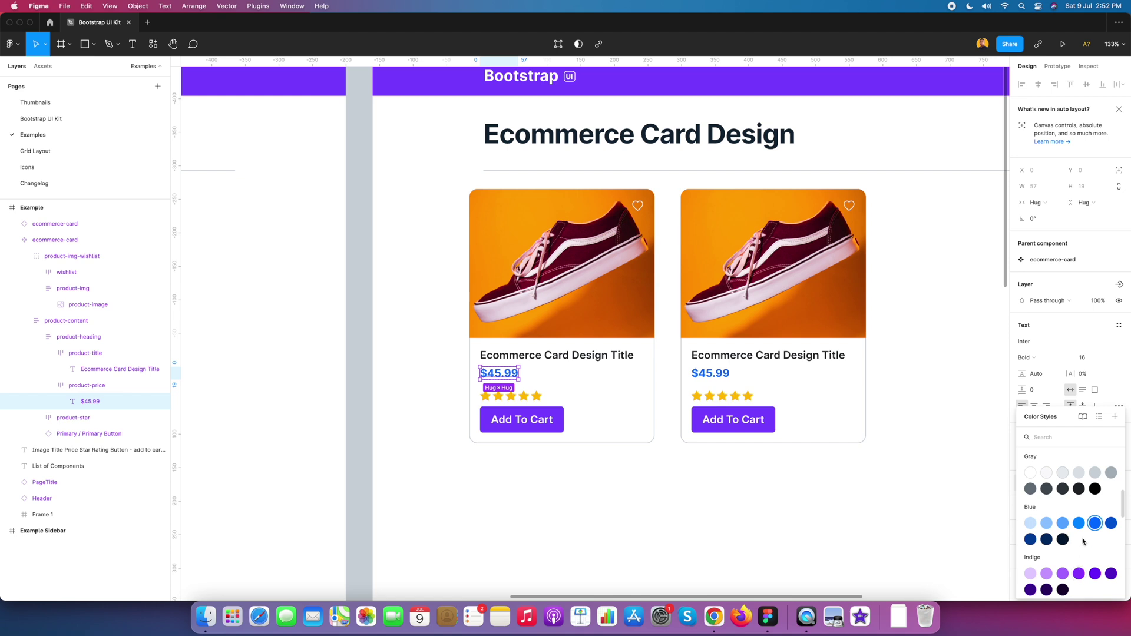
left_click(1079, 523)
left_click(1081, 485)
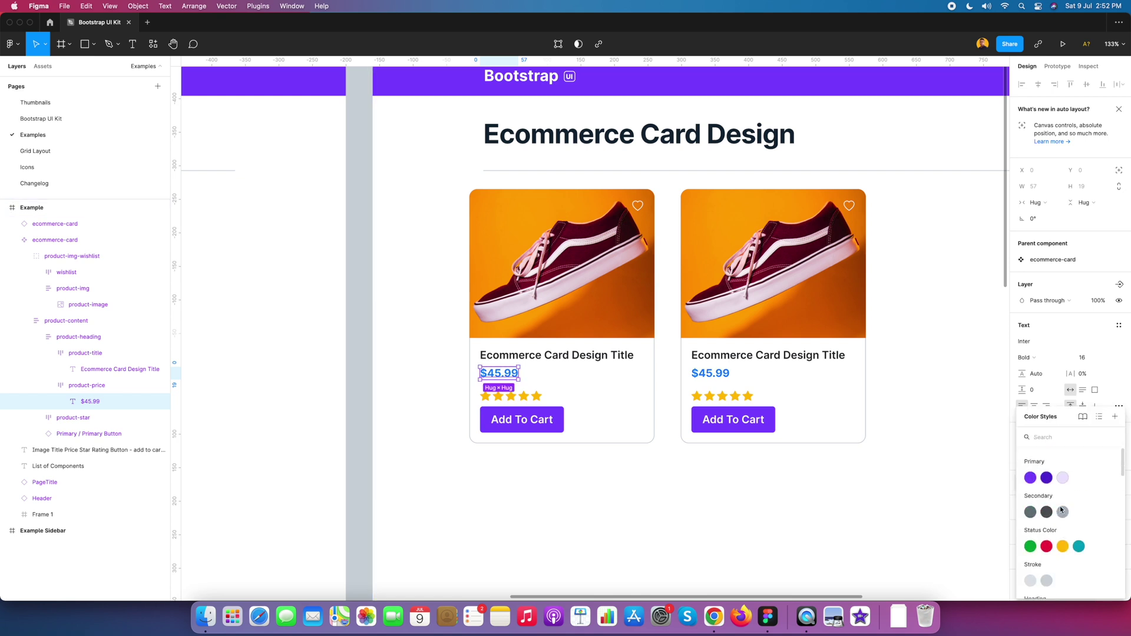
left_click(1046, 477)
left_click(918, 405)
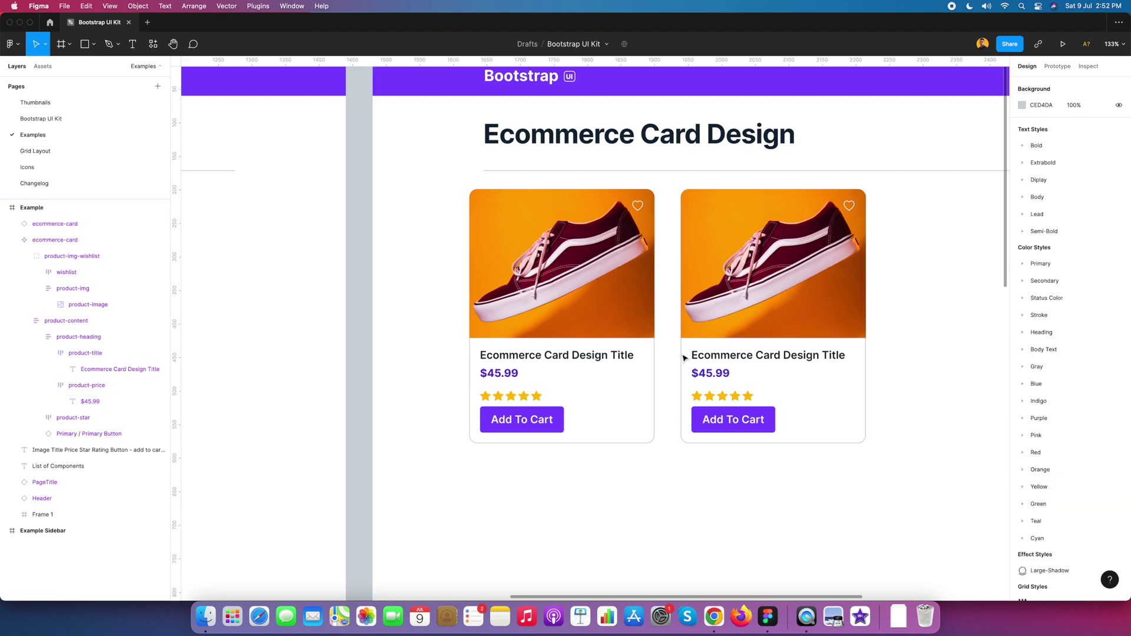
key("ctrl+z")
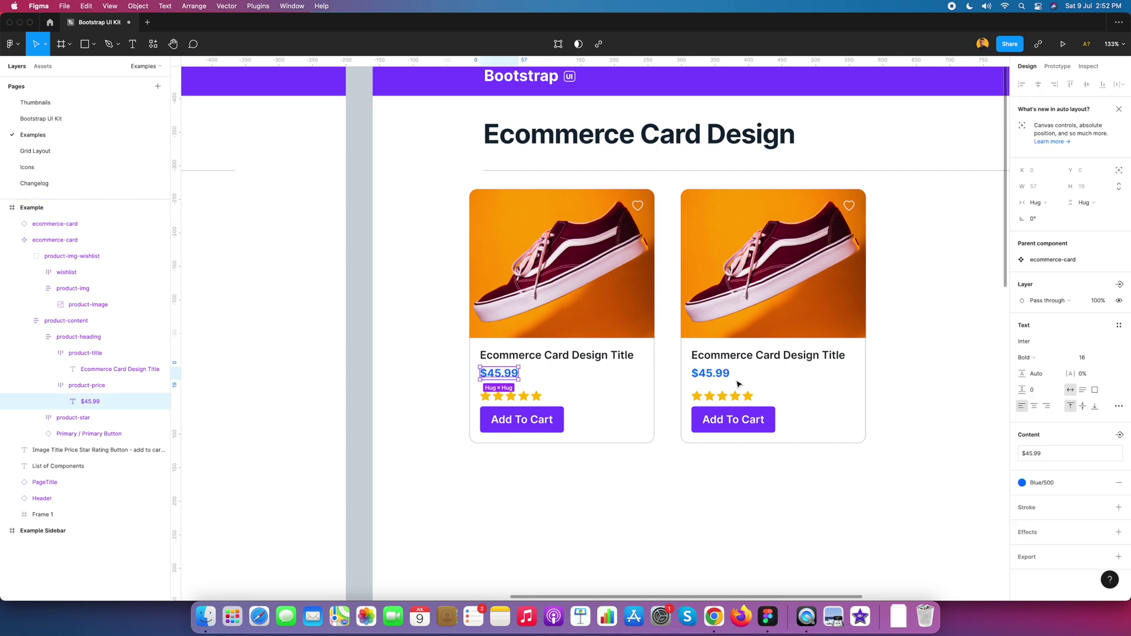
key("ctrl+z")
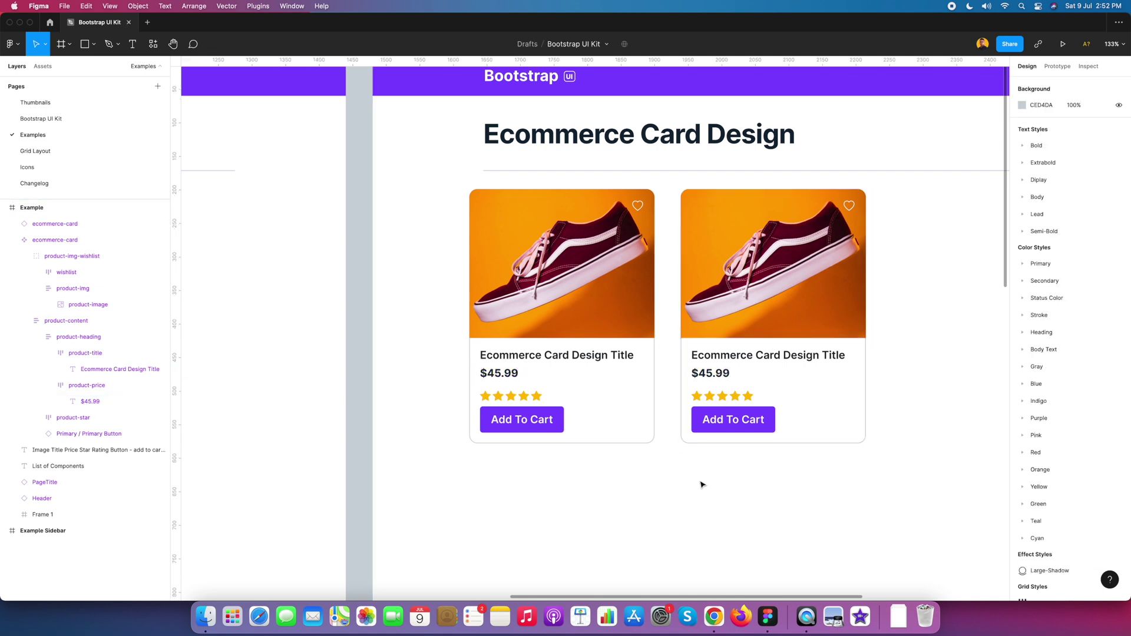
- Delete the card instance beside the main component and select the ecommerce-card component
scroll(744, 426, "down", 5, "ctrl")
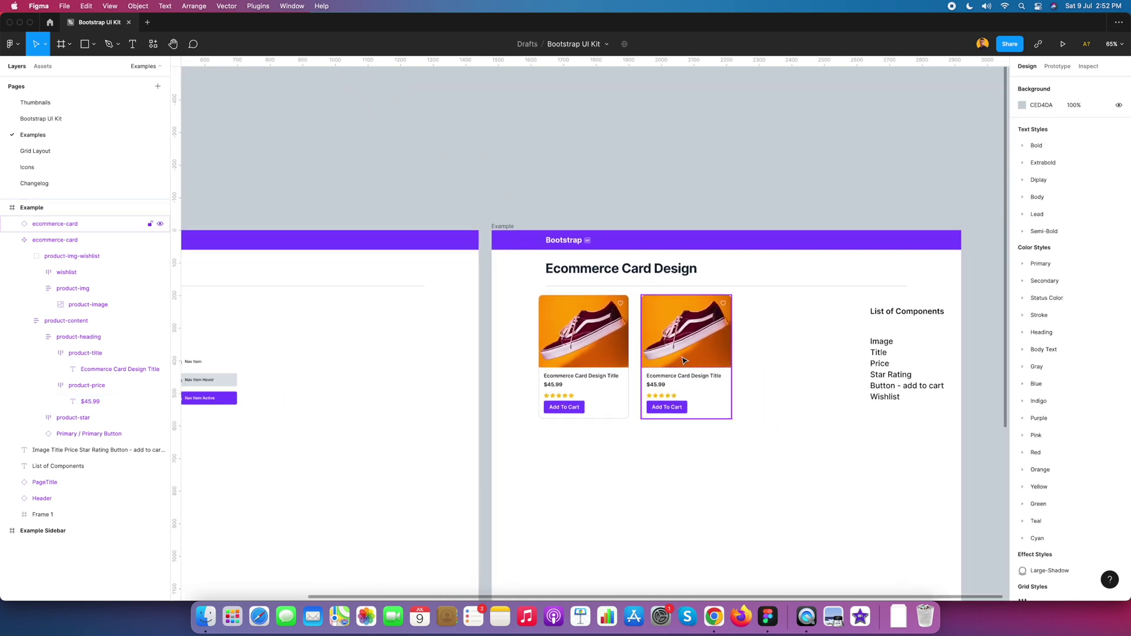
scroll(669, 368, "up", 5, "ctrl")
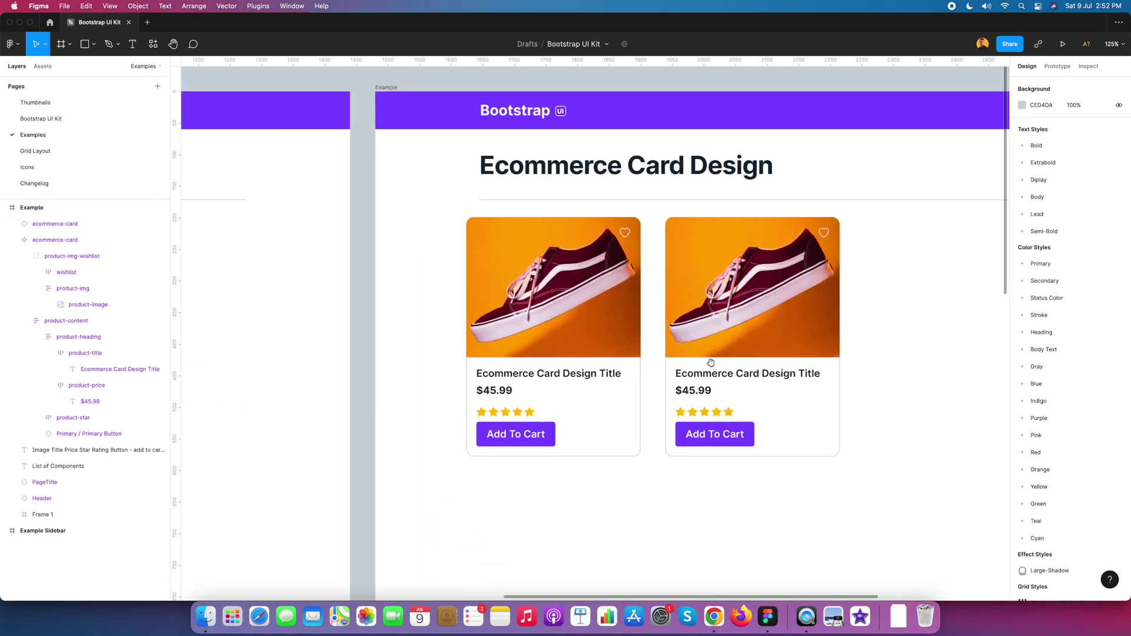
left_click(670, 368)
key("Delete")
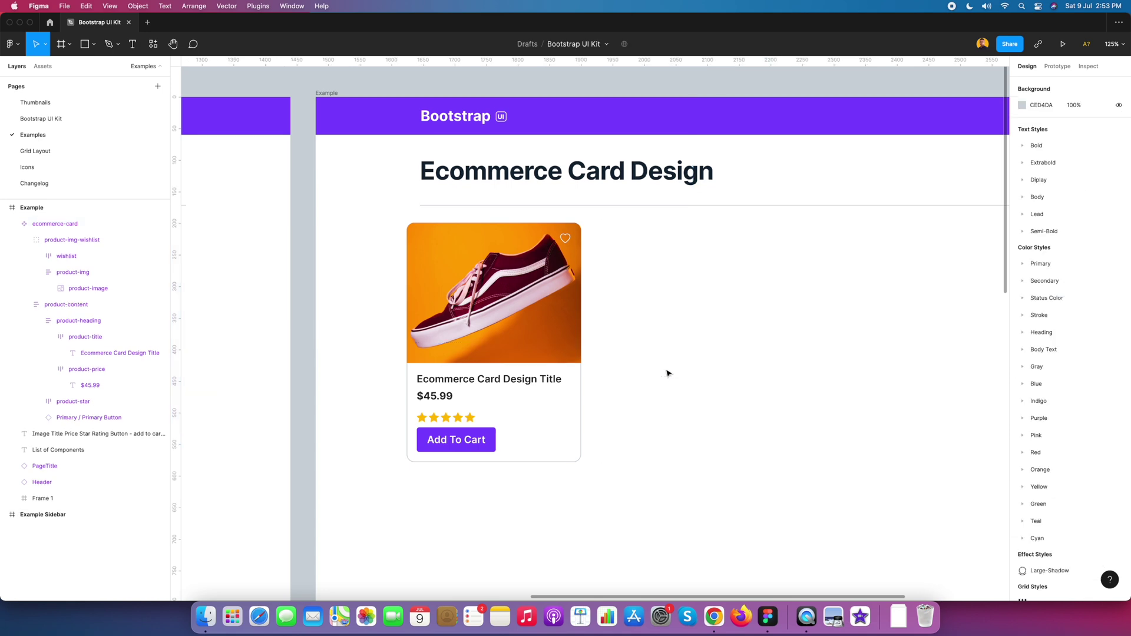
left_click(517, 330)
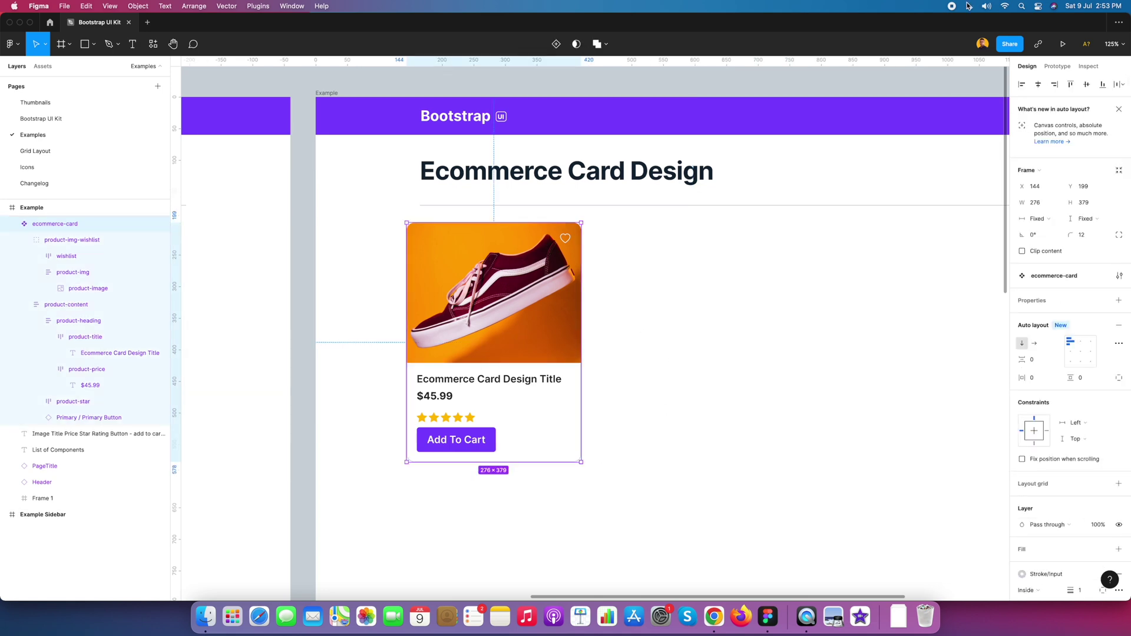